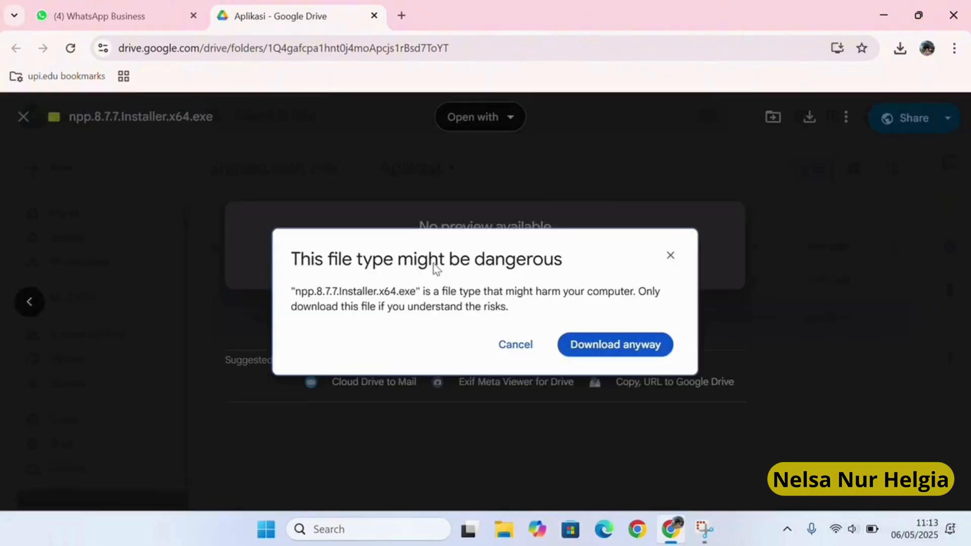
Download the Notepad++ installer despite the warning, run it, and open its language list.
{"action": "left_click", "coordinate": [632, 354]}
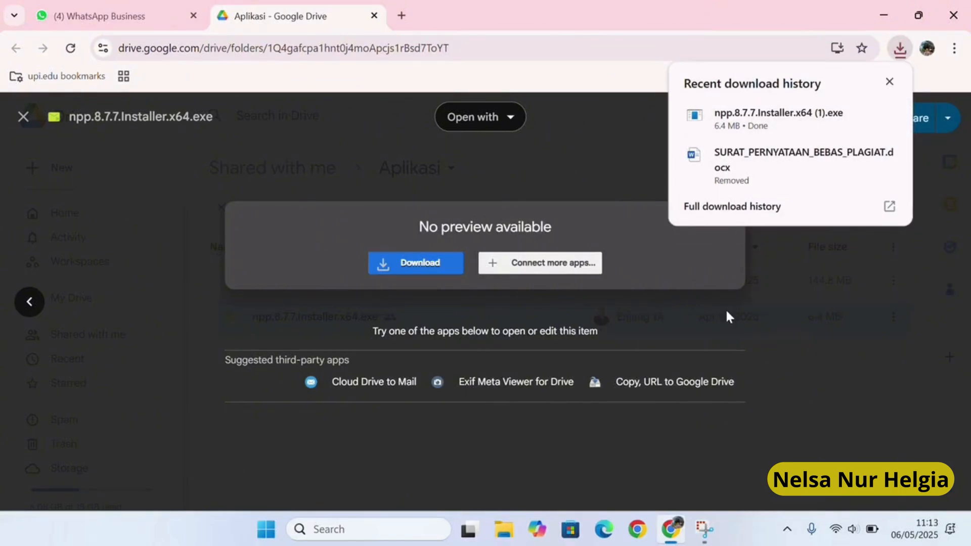
{"action": "mouse_move", "coordinate": [825, 124]}
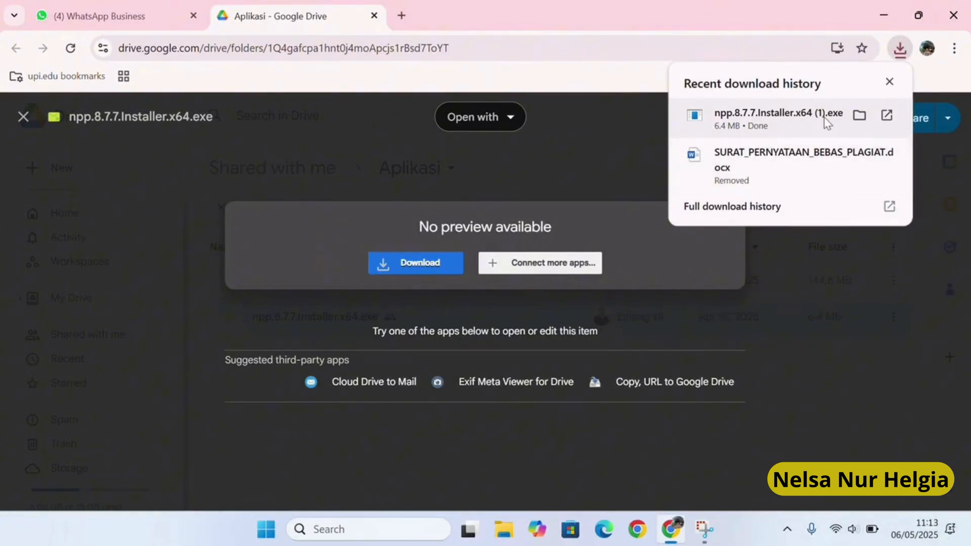
{"action": "left_click", "coordinate": [887, 116]}
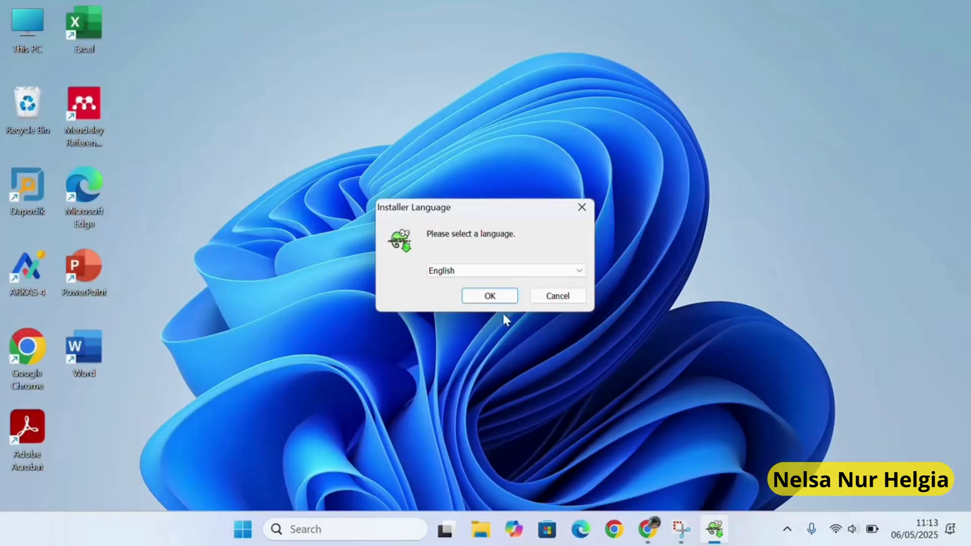
{"action": "left_click", "coordinate": [508, 269]}
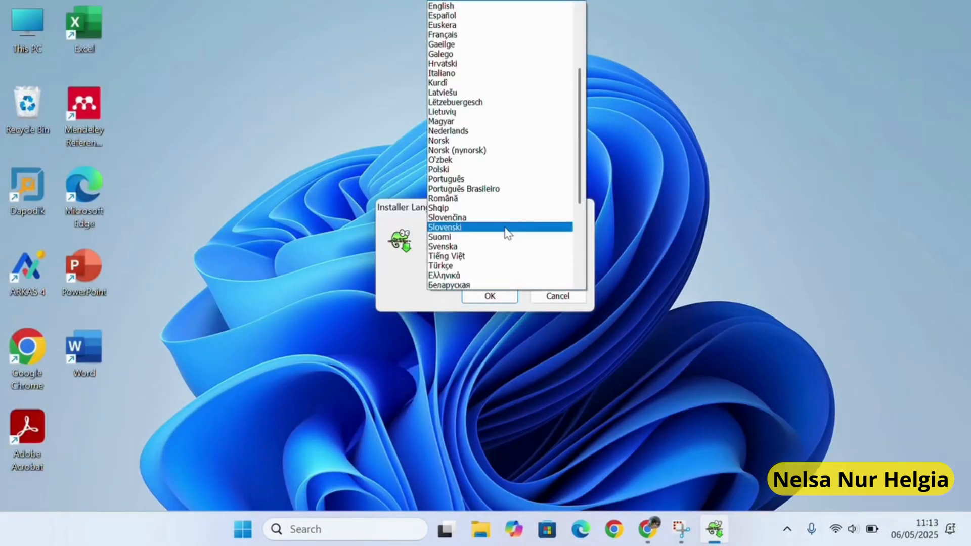
Choose Bahasa Indonesia as the Notepad++ installer language.
{"action": "scroll", "coordinate": [496, 133], "scroll_direction": "up", "scroll_amount": 1}
{"action": "scroll", "coordinate": [496, 133], "scroll_direction": "up", "scroll_amount": 3}
{"action": "left_click", "coordinate": [486, 15]}
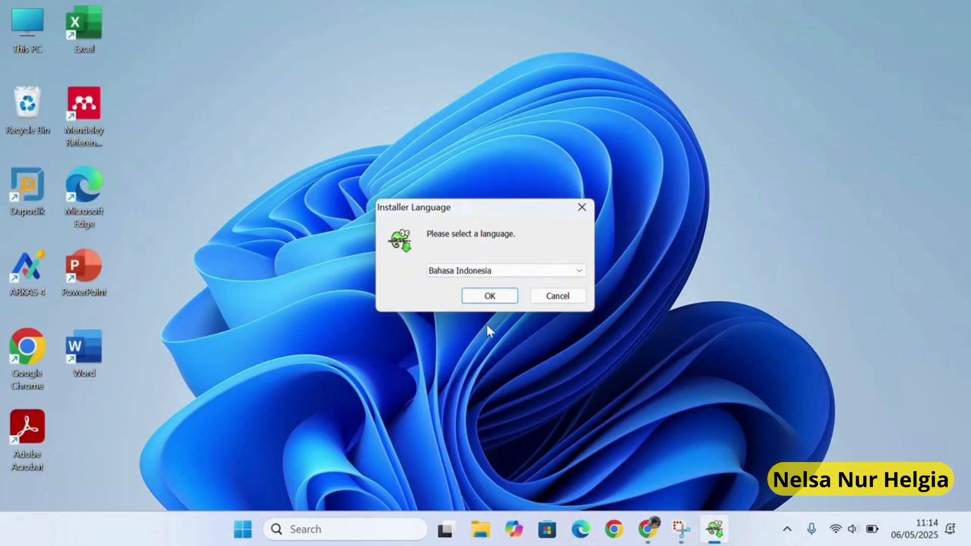
{"action": "left_click", "coordinate": [489, 296]}
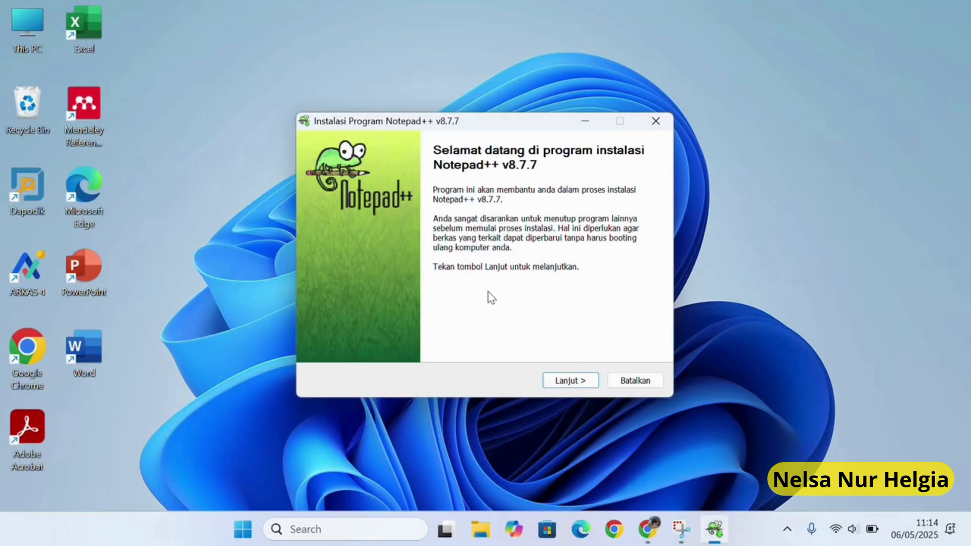
Continue past the welcome page and accept the licence agreement with Saya Setuju.
{"action": "left_click", "coordinate": [573, 384]}
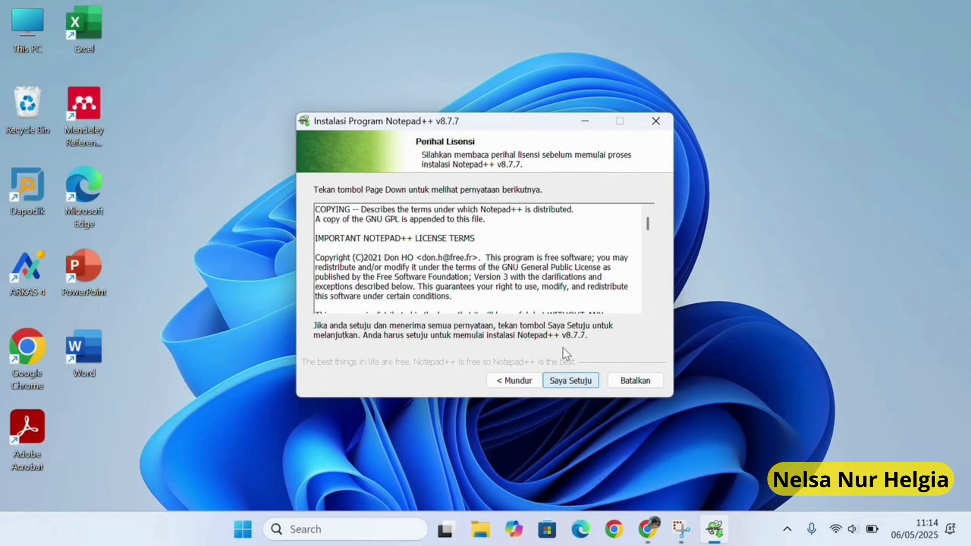
{"action": "scroll", "coordinate": [557, 313], "scroll_direction": "down", "scroll_amount": 15}
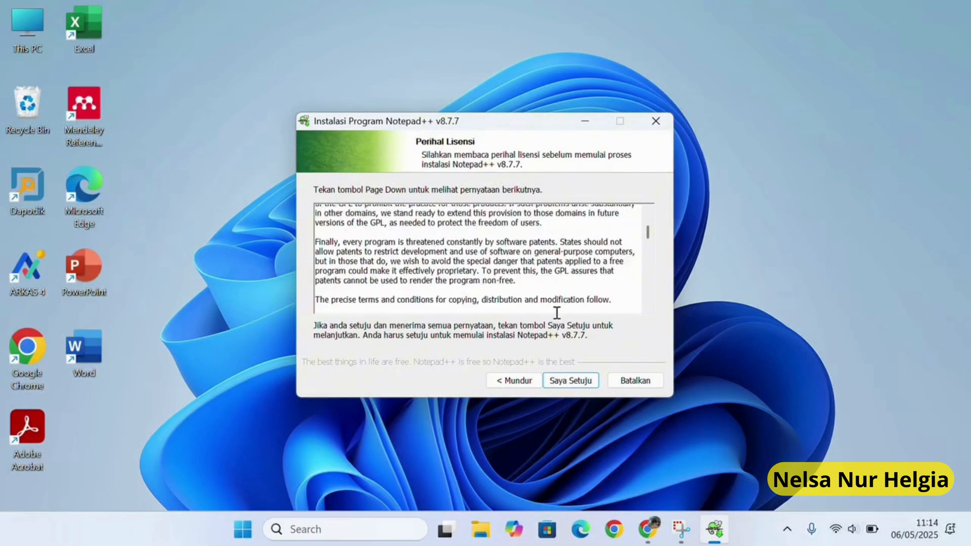
{"action": "scroll", "coordinate": [556, 313], "scroll_direction": "down", "scroll_amount": 15}
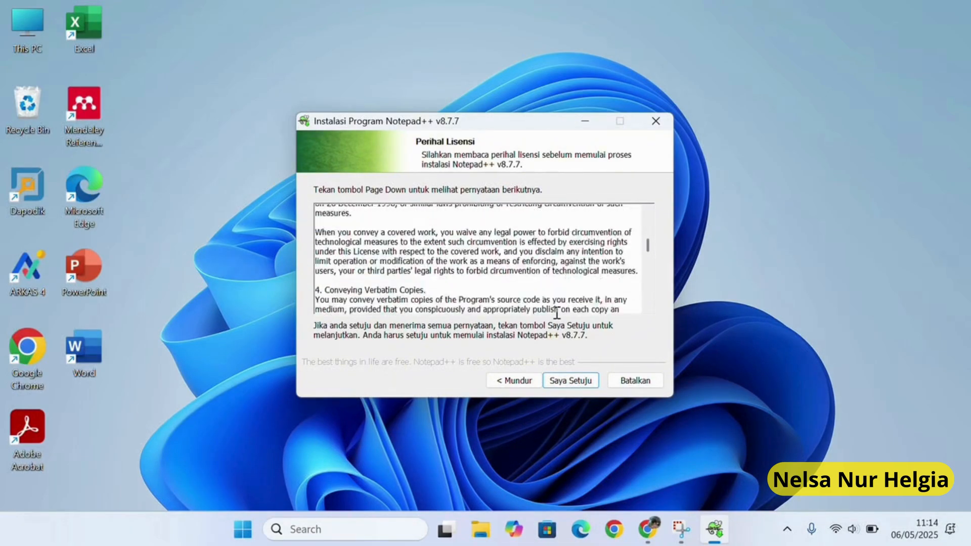
{"action": "scroll", "coordinate": [557, 313], "scroll_direction": "down", "scroll_amount": 12}
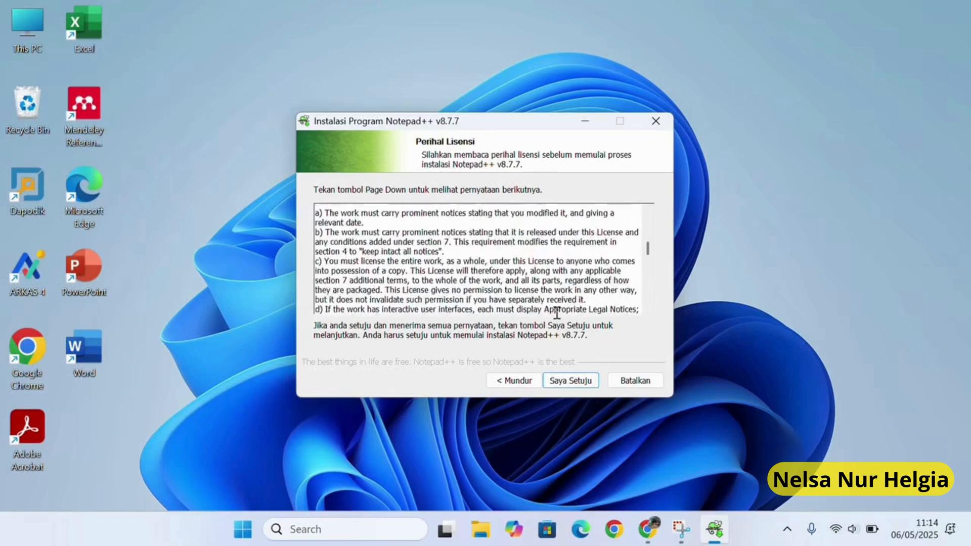
{"action": "left_click", "coordinate": [580, 382]}
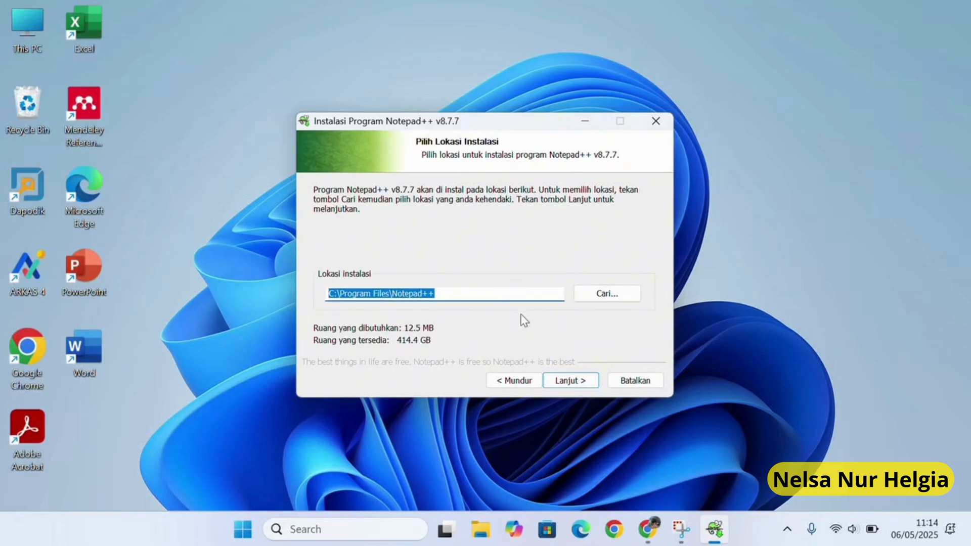
Install Notepad++ v8.7.7 to C:\Program Files\Notepad++ with default components and a desktop shortcut, then launch it.
{"action": "left_click", "coordinate": [570, 381]}
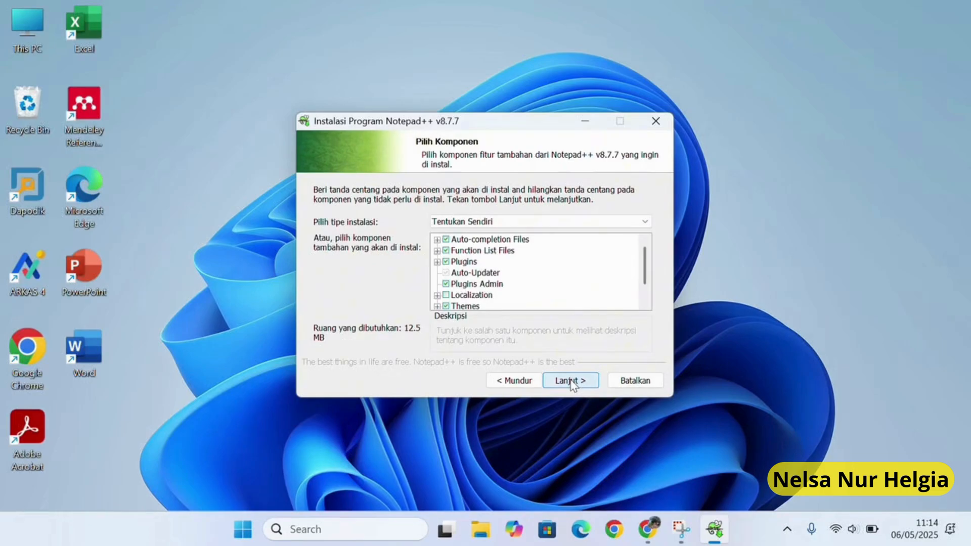
{"action": "scroll", "coordinate": [544, 308], "scroll_direction": "down", "scroll_amount": 1}
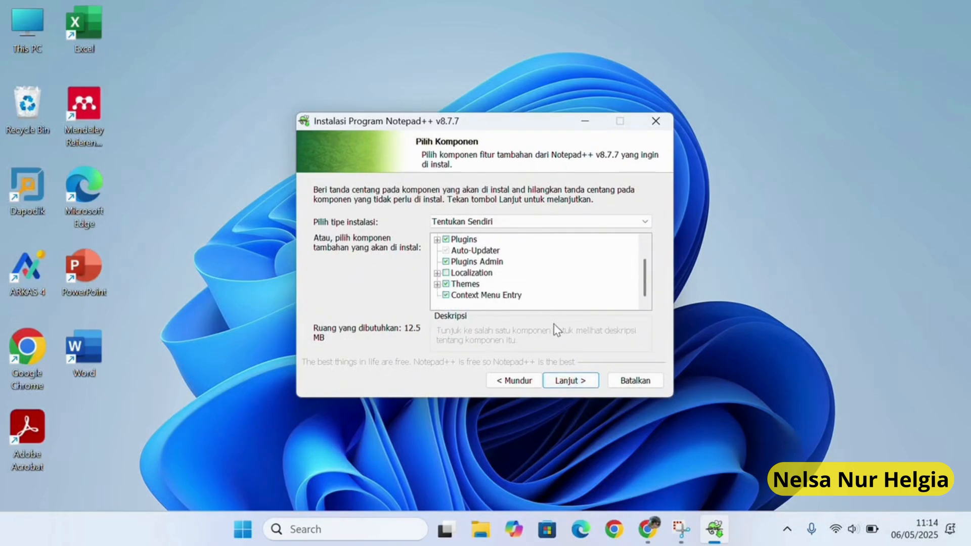
{"action": "left_click", "coordinate": [578, 382]}
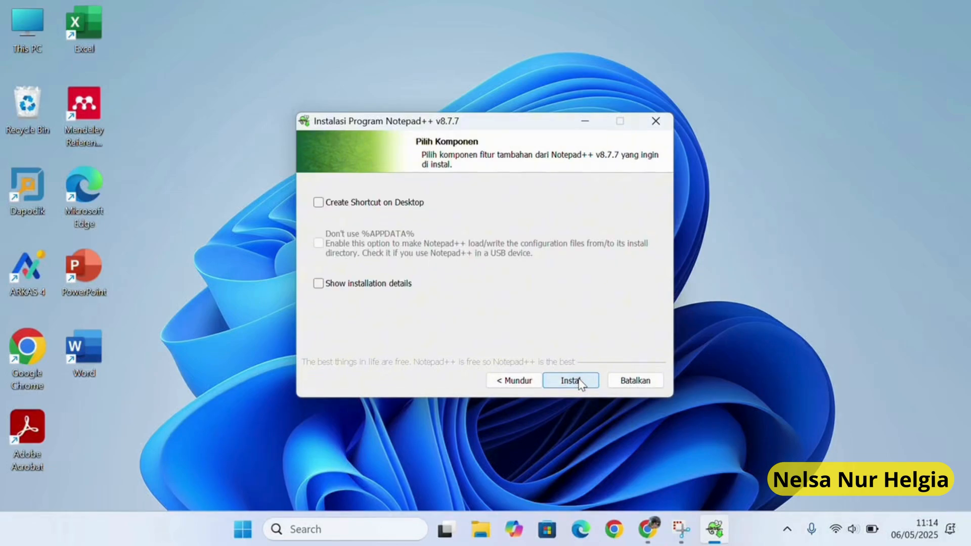
{"action": "left_click", "coordinate": [319, 202]}
{"action": "left_click", "coordinate": [581, 381]}
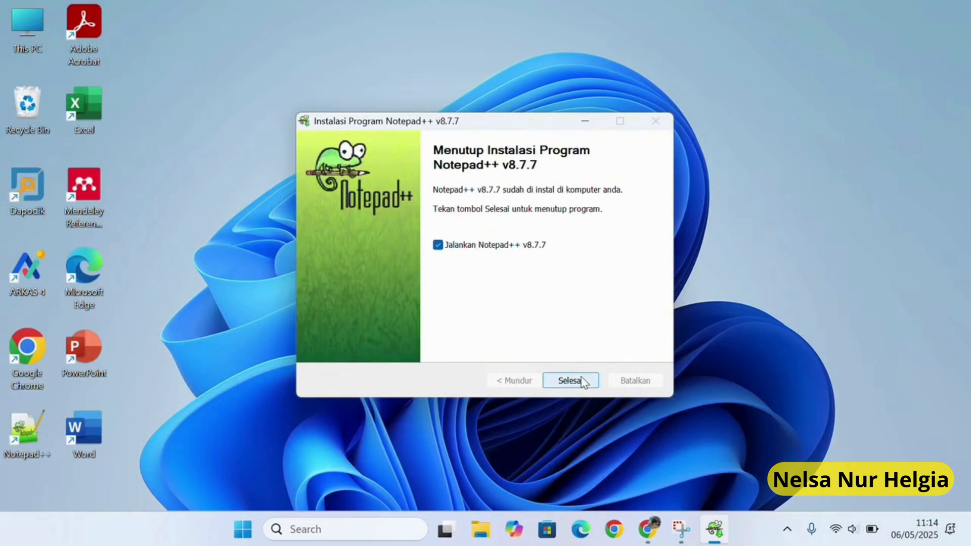
{"action": "left_click", "coordinate": [582, 381]}
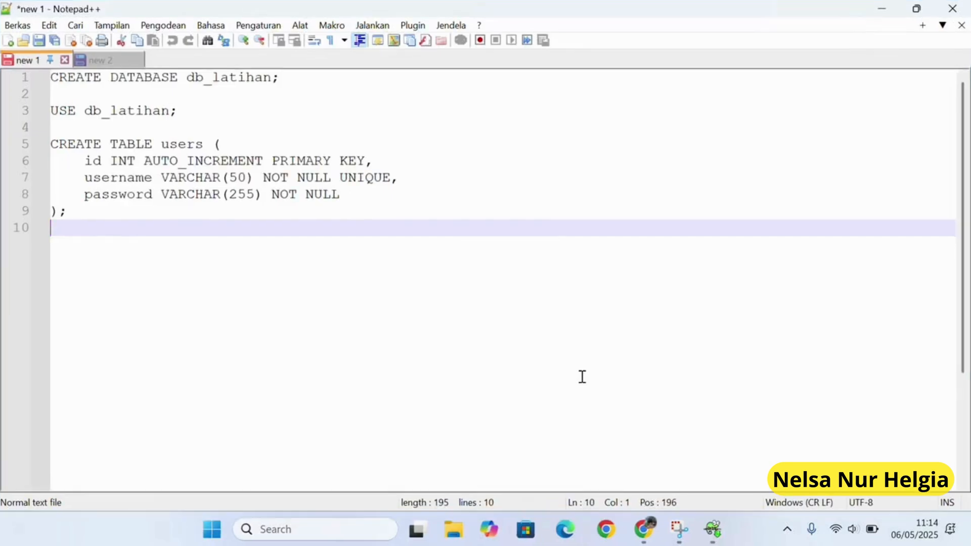
Close the change.log release notes and exit Notepad++.
{"action": "scroll", "coordinate": [582, 377], "scroll_direction": "down", "scroll_amount": 5}
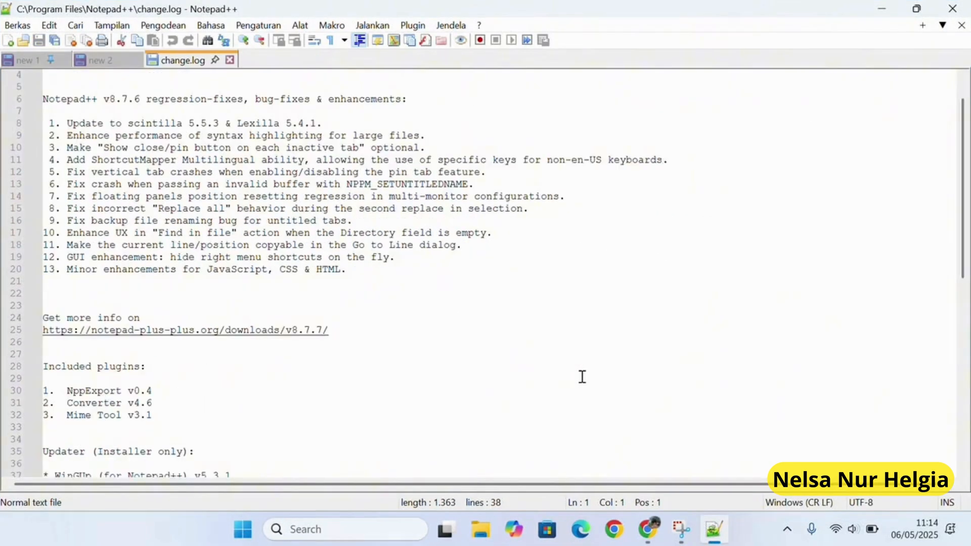
{"action": "scroll", "coordinate": [582, 377], "scroll_direction": "up", "scroll_amount": 1}
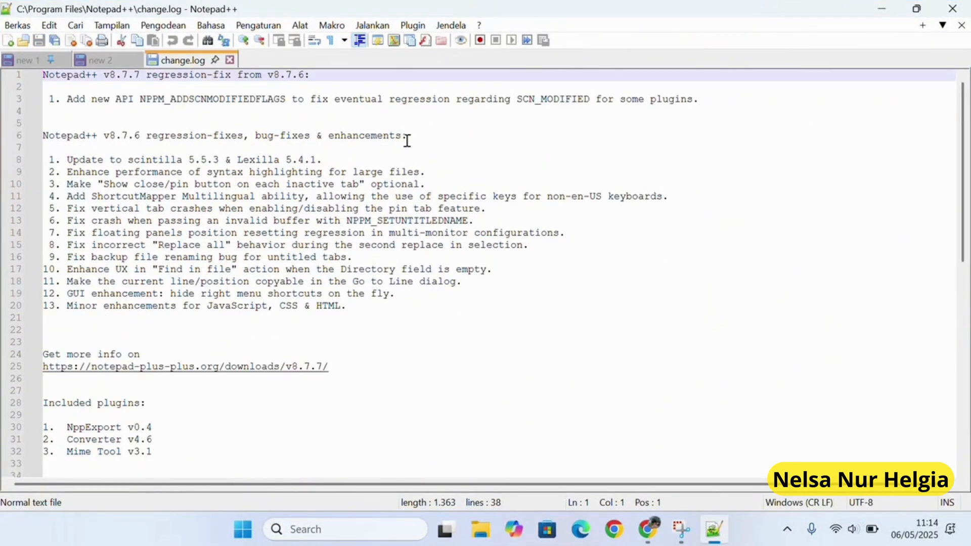
{"action": "scroll", "coordinate": [408, 226], "scroll_direction": "down", "scroll_amount": 4}
{"action": "scroll", "coordinate": [350, 154], "scroll_direction": "up", "scroll_amount": 4}
{"action": "left_click", "coordinate": [229, 60]}
{"action": "left_click", "coordinate": [945, 8]}
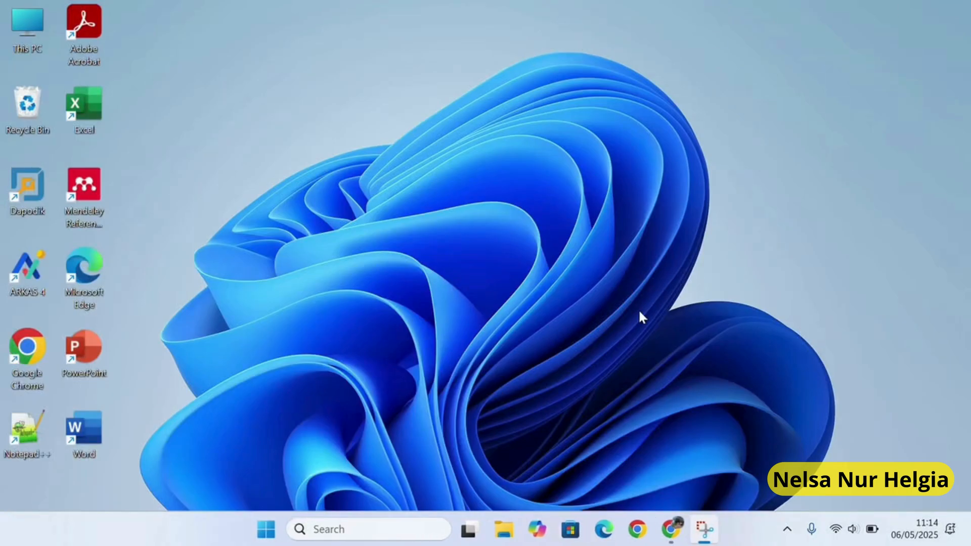
Download xampp-windows-x64-8.0.30-0-VS16-installer.exe from Google Drive despite the virus-scan warning and run it.
{"action": "left_click", "coordinate": [671, 528]}
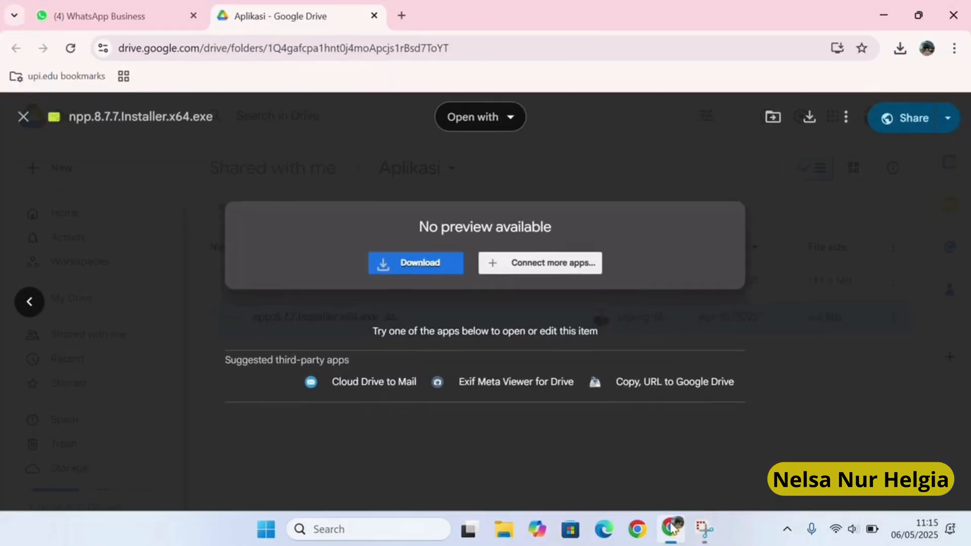
{"action": "left_click", "coordinate": [16, 125]}
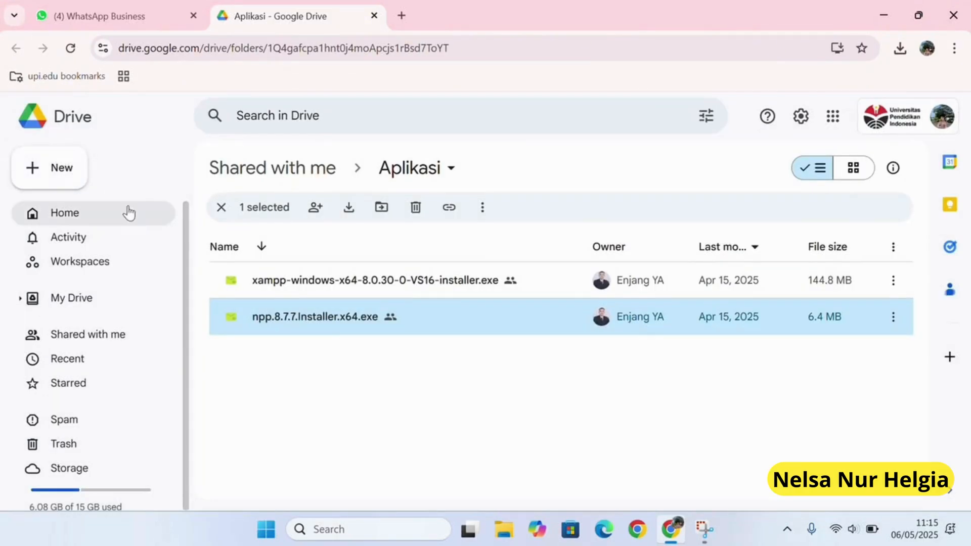
{"action": "left_click", "coordinate": [316, 287]}
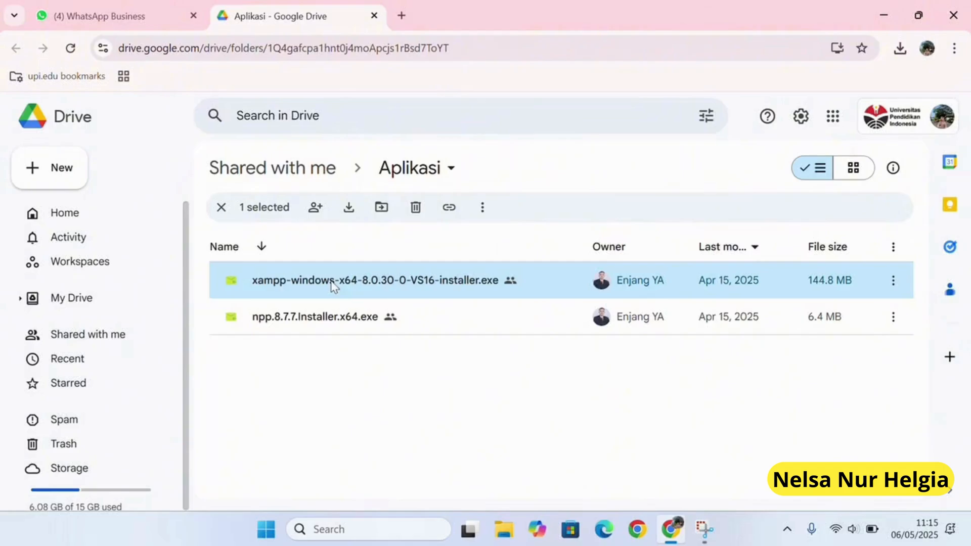
{"action": "double_click", "coordinate": [547, 280]}
{"action": "left_click", "coordinate": [427, 266]}
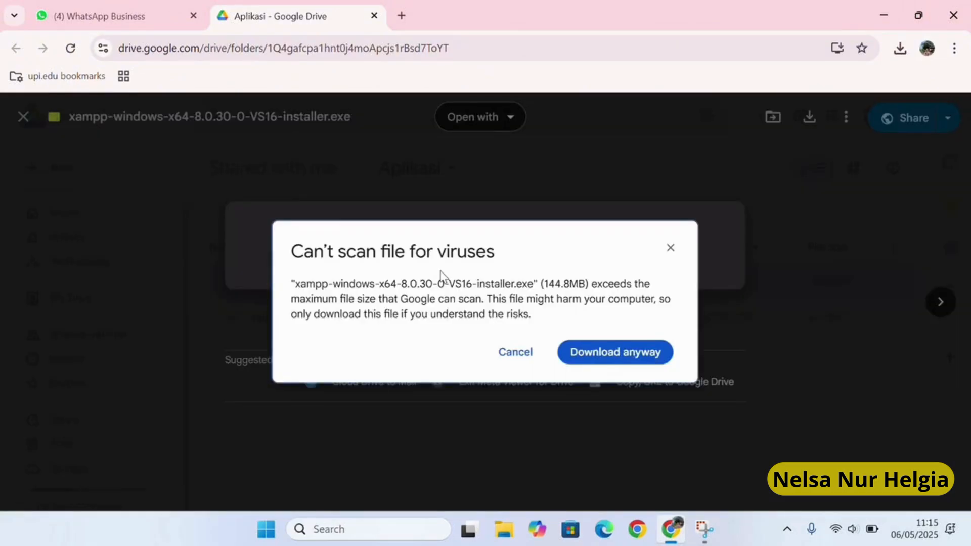
{"action": "left_click", "coordinate": [590, 360]}
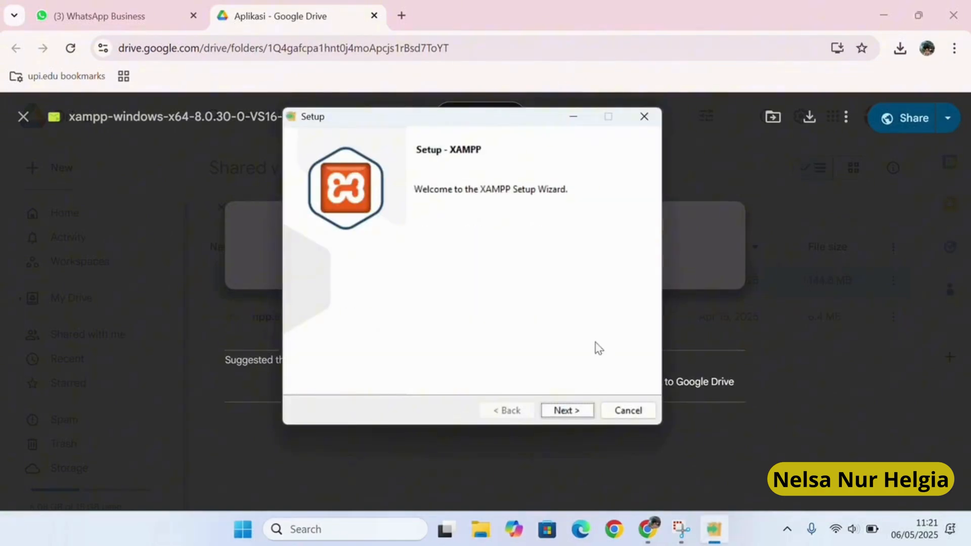
Install XAMPP with default components to C:\xampp, keeping English as the control panel language.
{"action": "left_click", "coordinate": [564, 410]}
{"action": "left_click", "coordinate": [564, 412]}
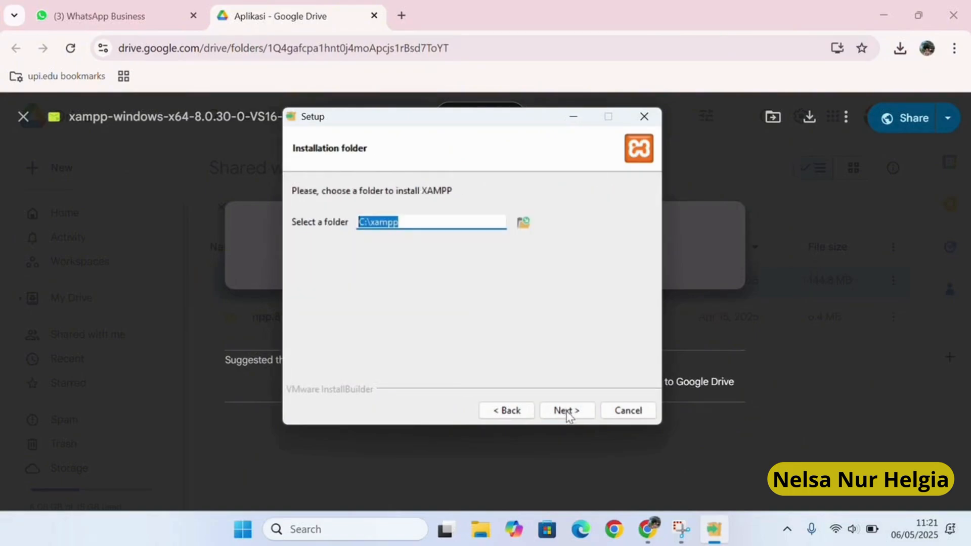
{"action": "left_click", "coordinate": [560, 413]}
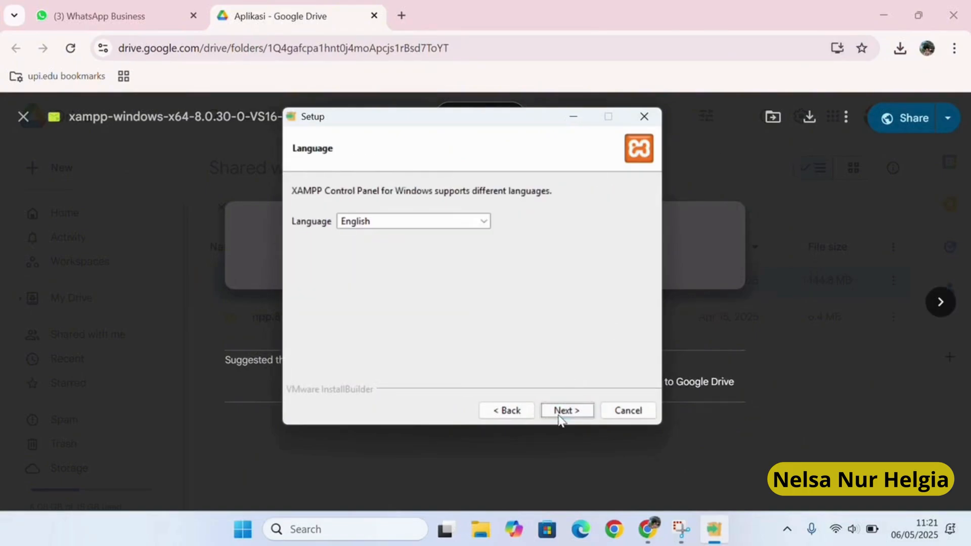
{"action": "left_click", "coordinate": [482, 222]}
{"action": "left_click", "coordinate": [474, 235]}
{"action": "left_click", "coordinate": [586, 412]}
{"action": "left_click", "coordinate": [585, 414]}
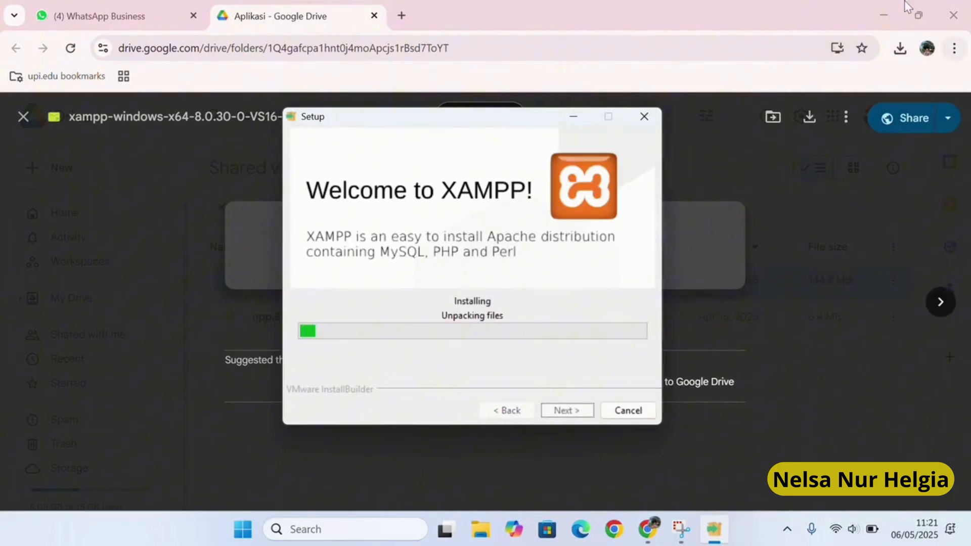
Finish the XAMPP setup and launch the Control Panel v3.3.0.
{"action": "left_click", "coordinate": [884, 14]}
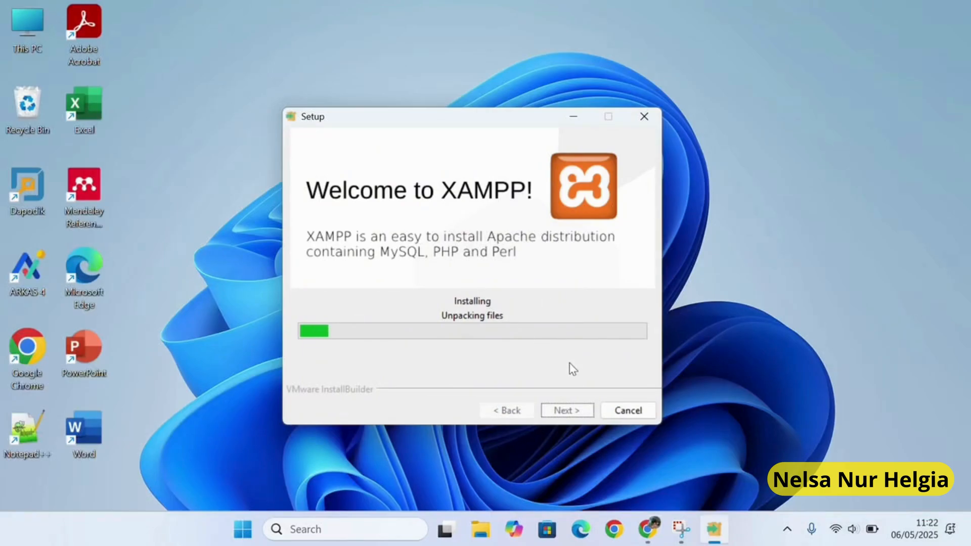
{"action": "left_click", "coordinate": [408, 26]}
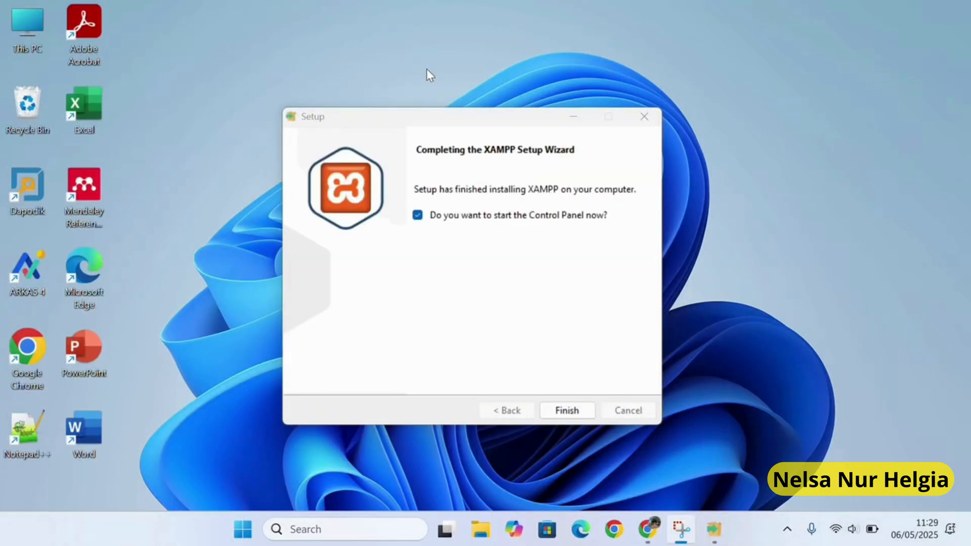
{"action": "left_click", "coordinate": [574, 411]}
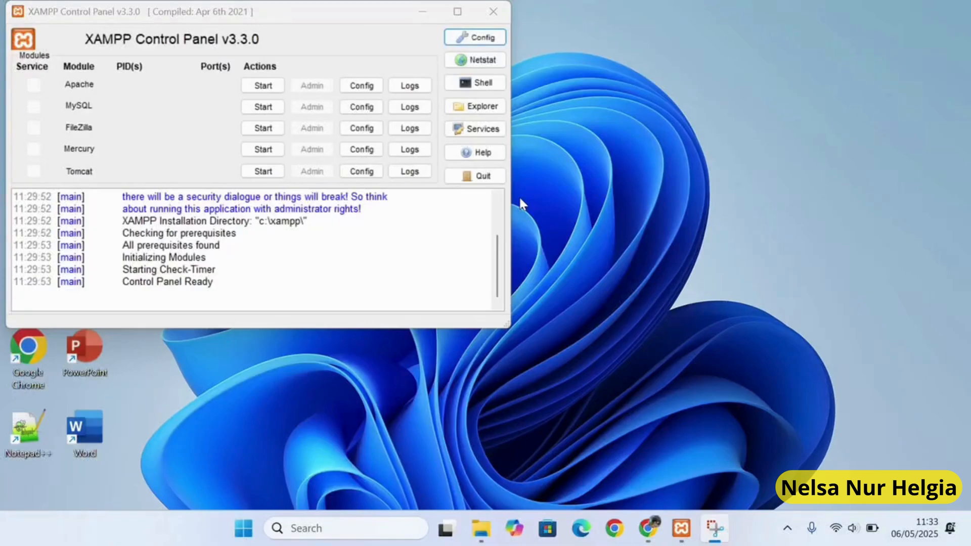
Start Apache (ports 80, 443) and MySQL (port 3306), then disconnect the computer from Wi-Fi.
{"action": "left_click", "coordinate": [268, 87]}
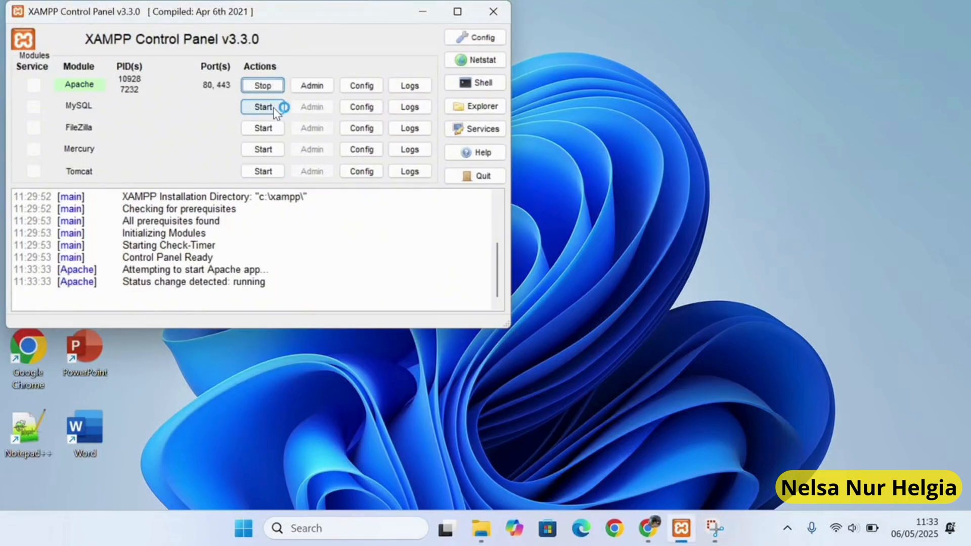
{"action": "left_click", "coordinate": [263, 107]}
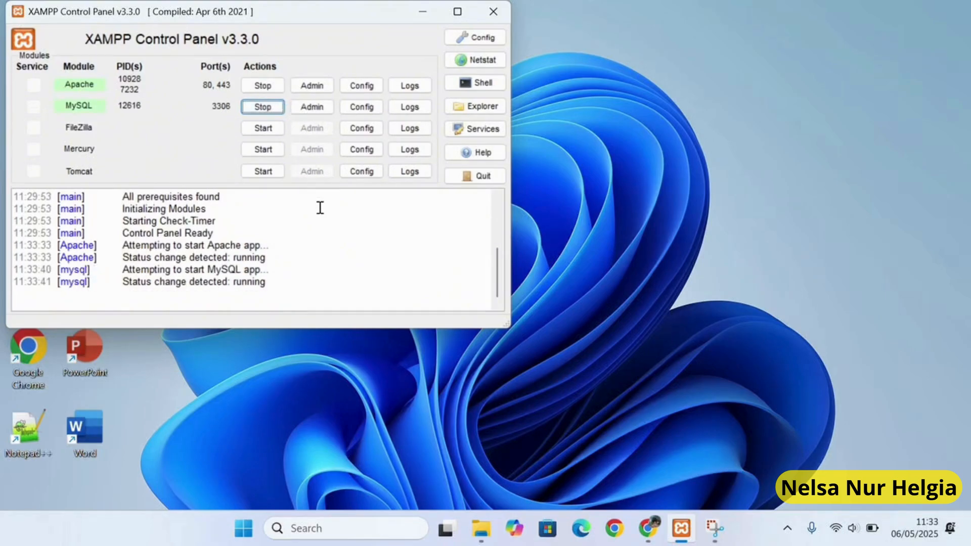
{"action": "left_click", "coordinate": [840, 529]}
{"action": "left_click", "coordinate": [761, 239]}
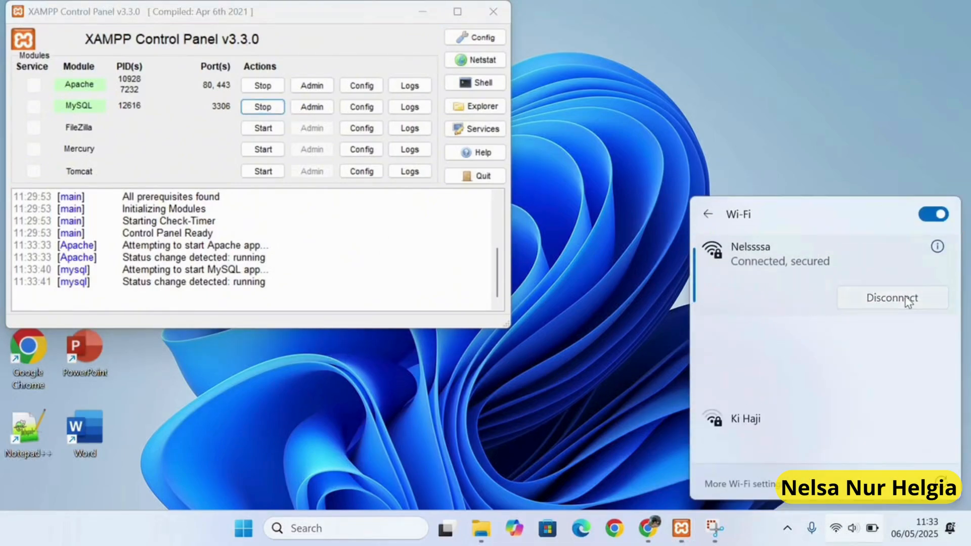
{"action": "left_click", "coordinate": [904, 297]}
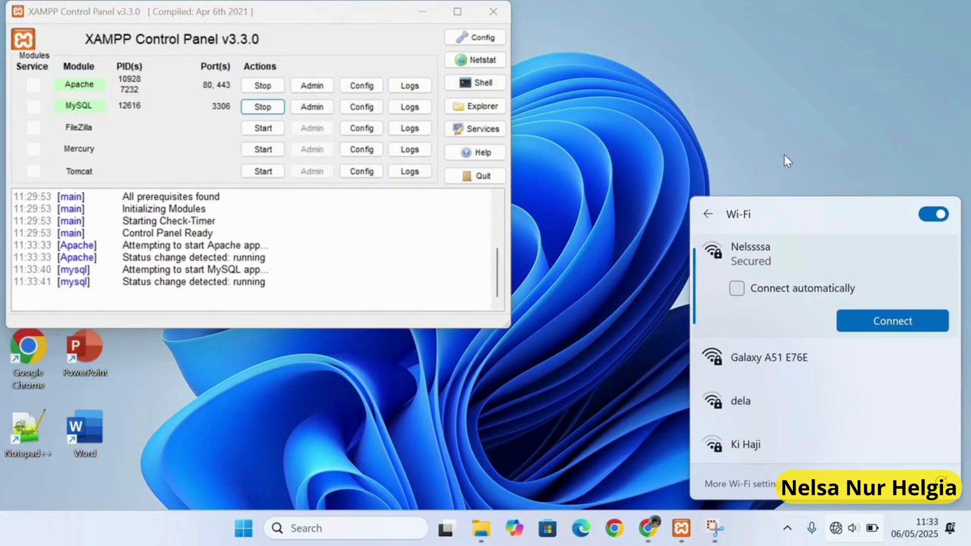
{"action": "left_click", "coordinate": [530, 239]}
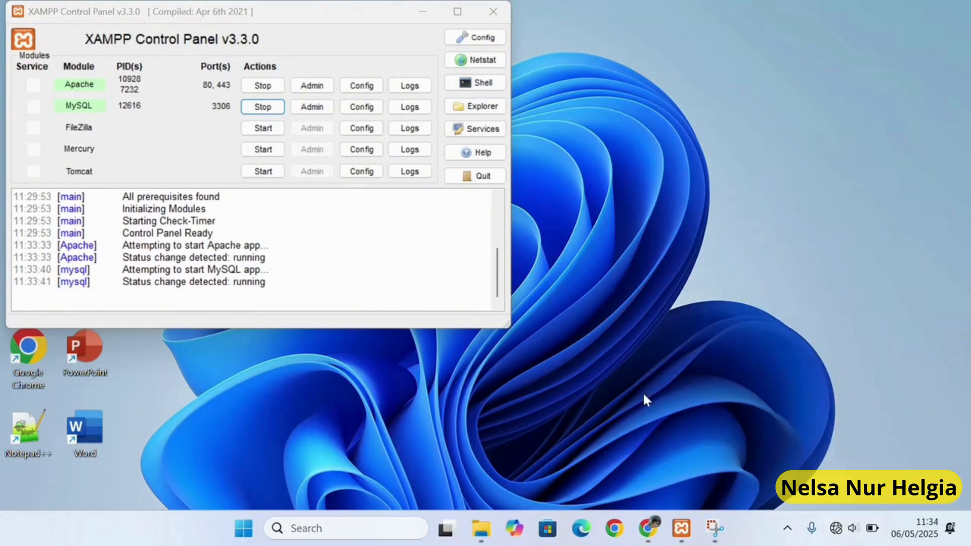
{"action": "left_click", "coordinate": [644, 534]}
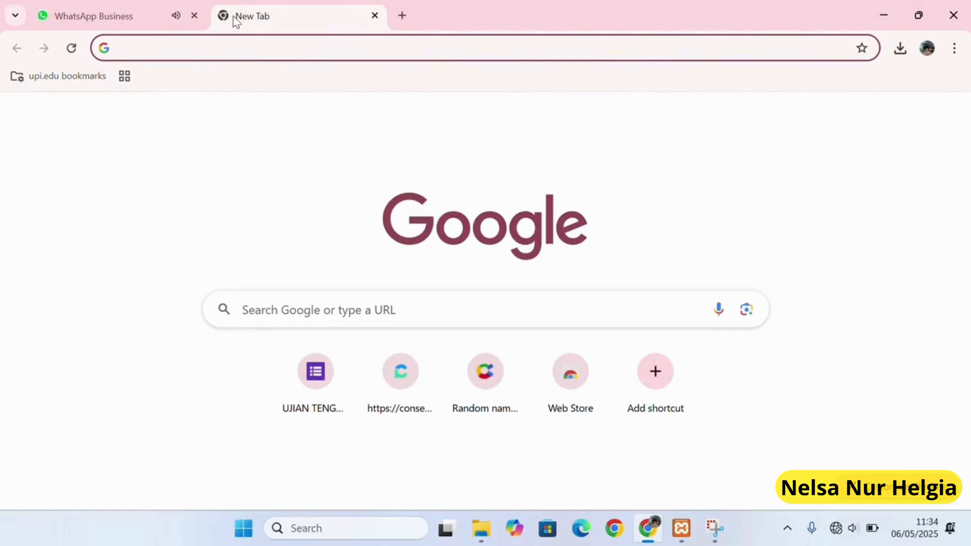
Load localhost/dashboard in Chrome and open phpMyAdmin from the XAMPP dashboard.
{"action": "left_click", "coordinate": [410, 23]}
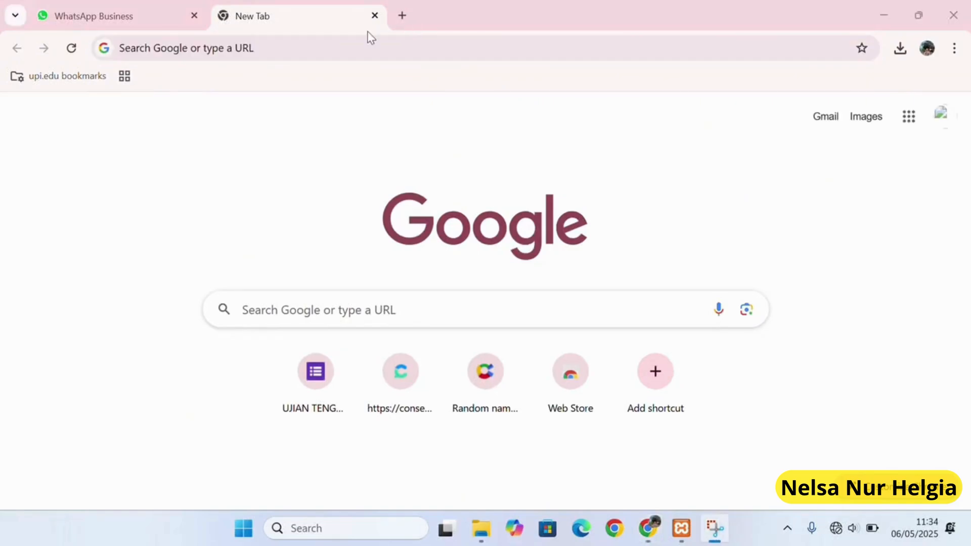
{"action": "left_click", "coordinate": [206, 48]}
{"action": "type", "text": "lo"}
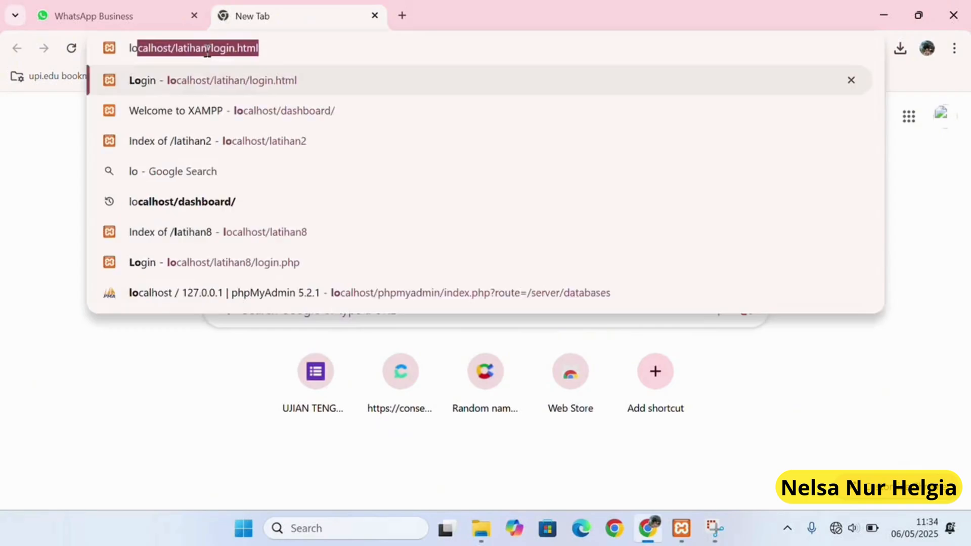
{"action": "type", "text": "calhost/"}
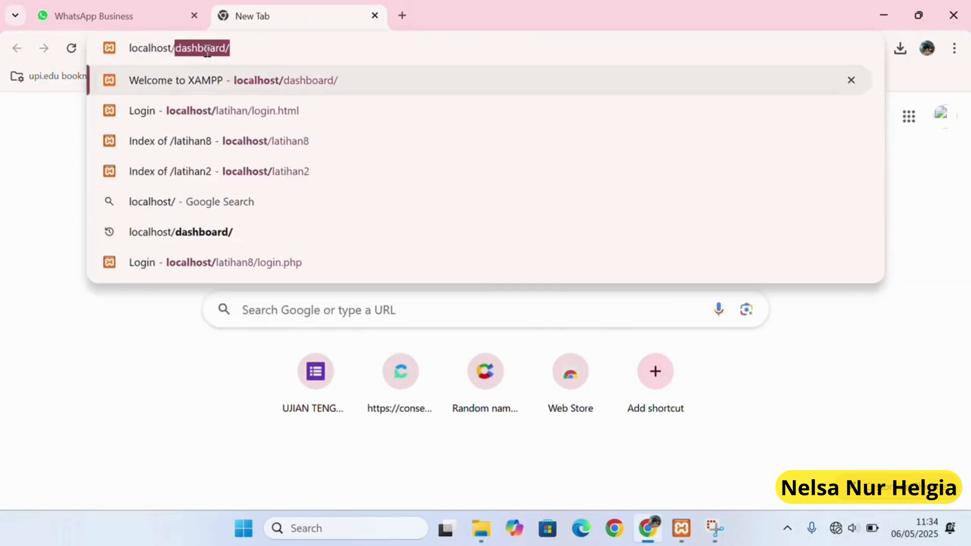
{"action": "type", "text": "dashboard"}
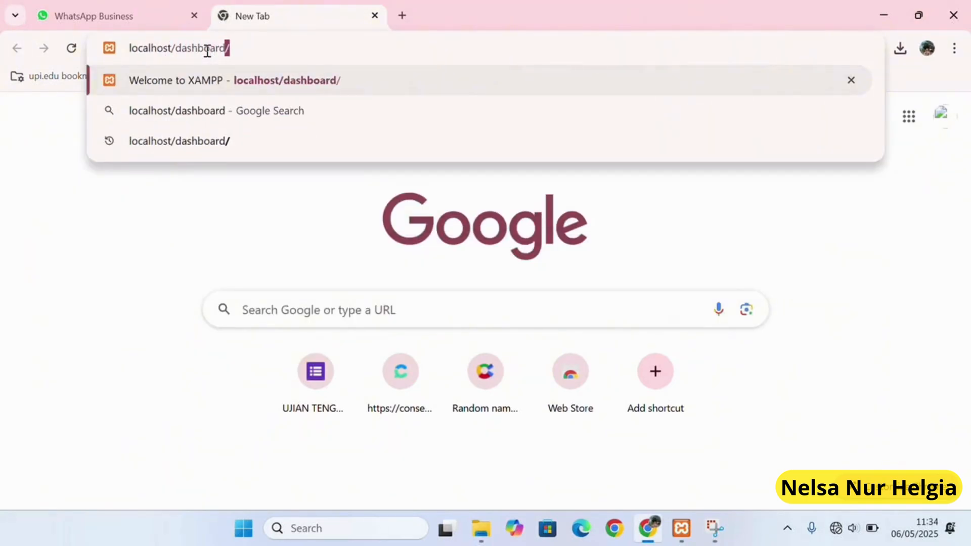
{"action": "key", "text": "Return"}
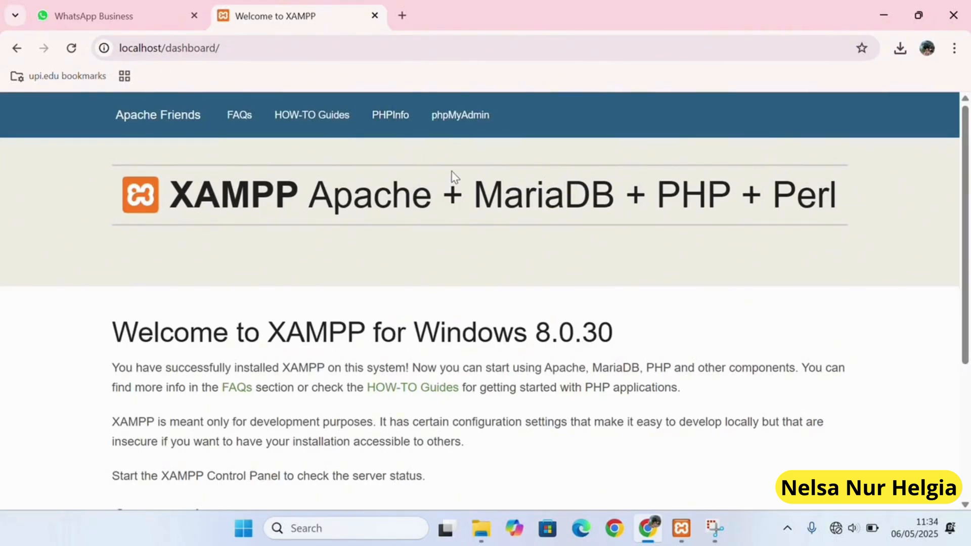
{"action": "left_click", "coordinate": [469, 128]}
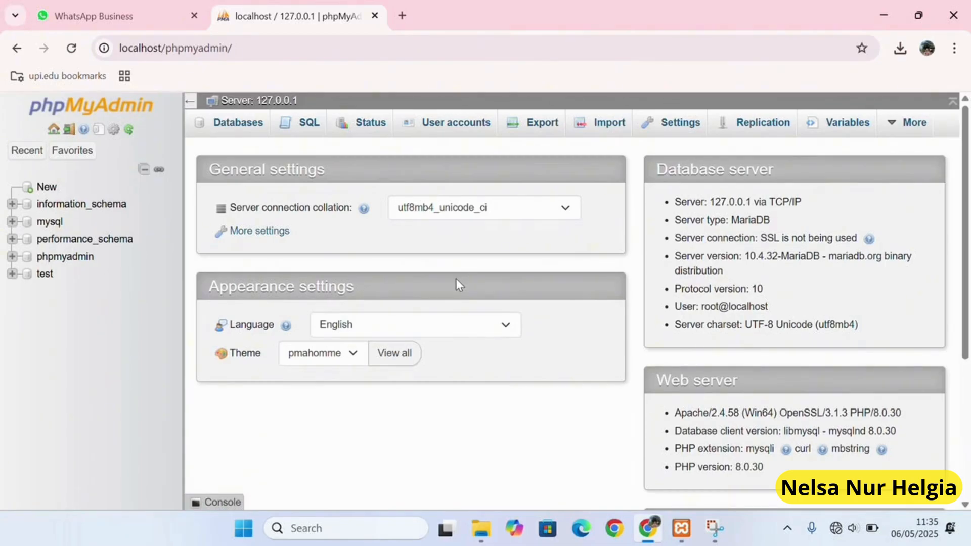
Create an empty database named db_pengguna from the Databases tab.
{"action": "left_click", "coordinate": [245, 127]}
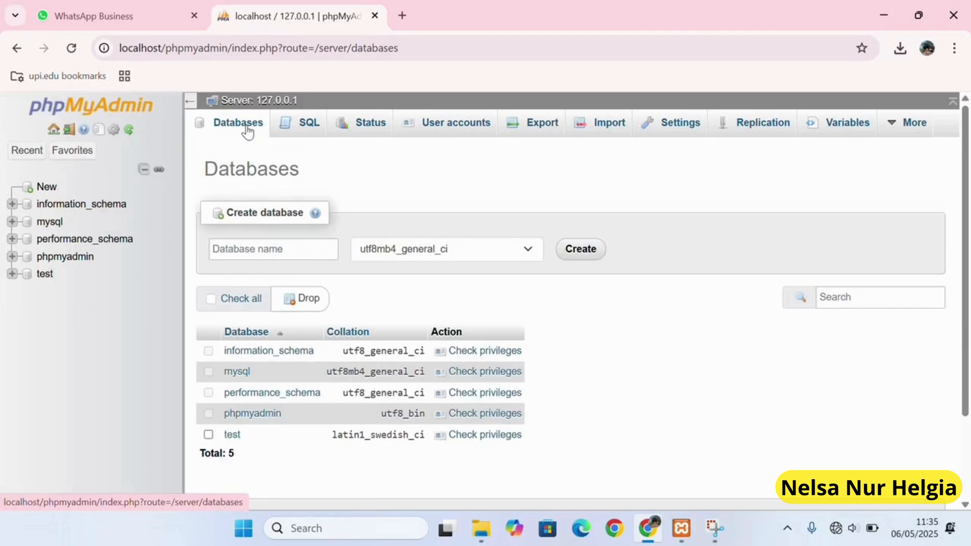
{"action": "left_click", "coordinate": [247, 251]}
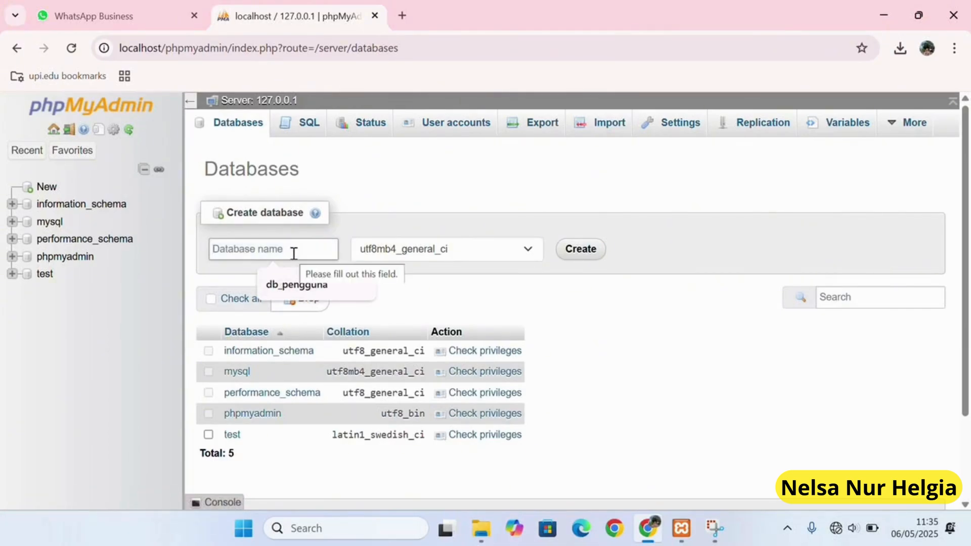
{"action": "type", "text": "db_"}
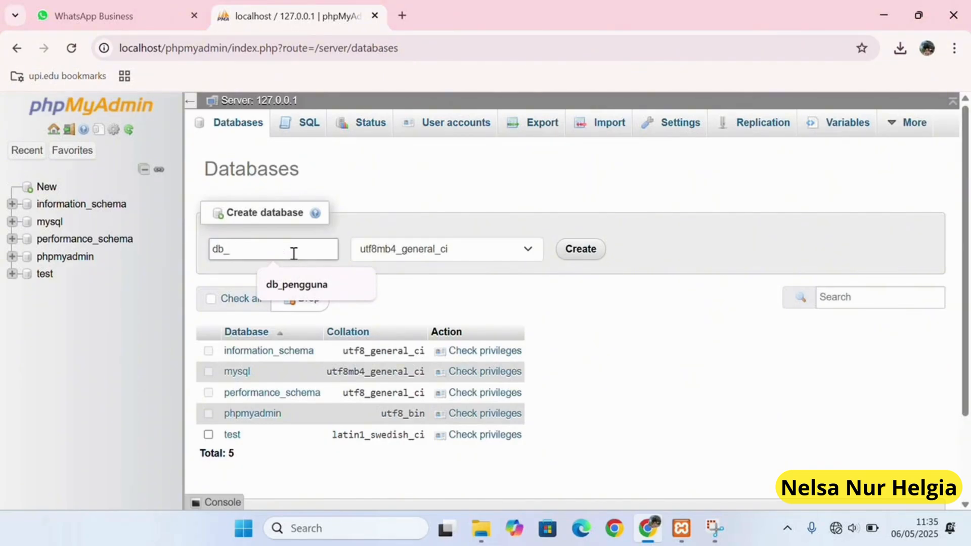
{"action": "type", "text": "gguna"}
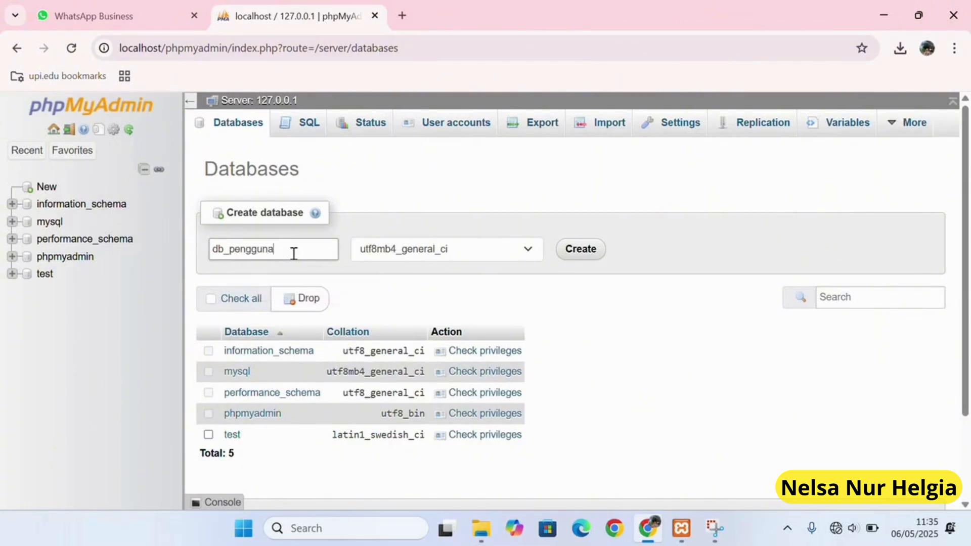
{"action": "left_click", "coordinate": [569, 250]}
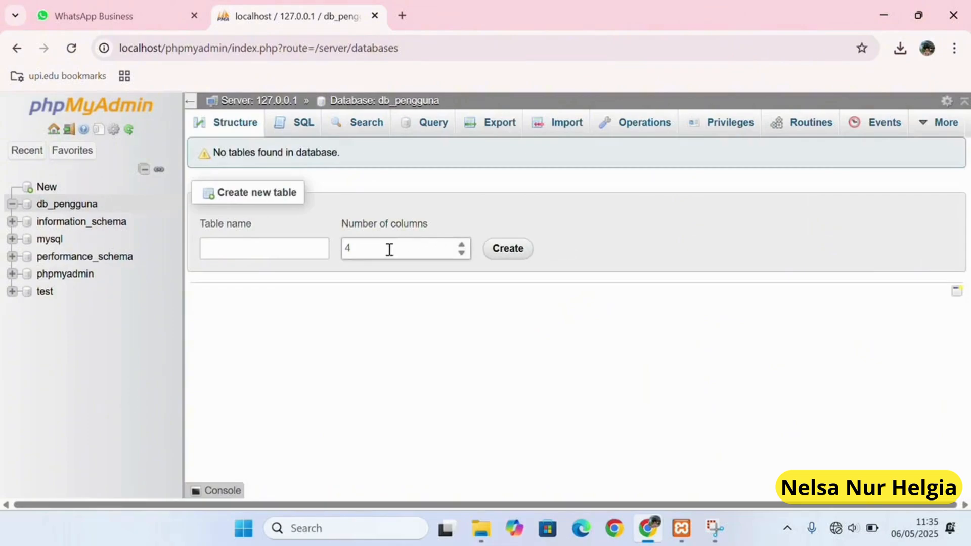
Start a new table named users with 2 columns in db_pengguna.
{"action": "left_click", "coordinate": [293, 248]}
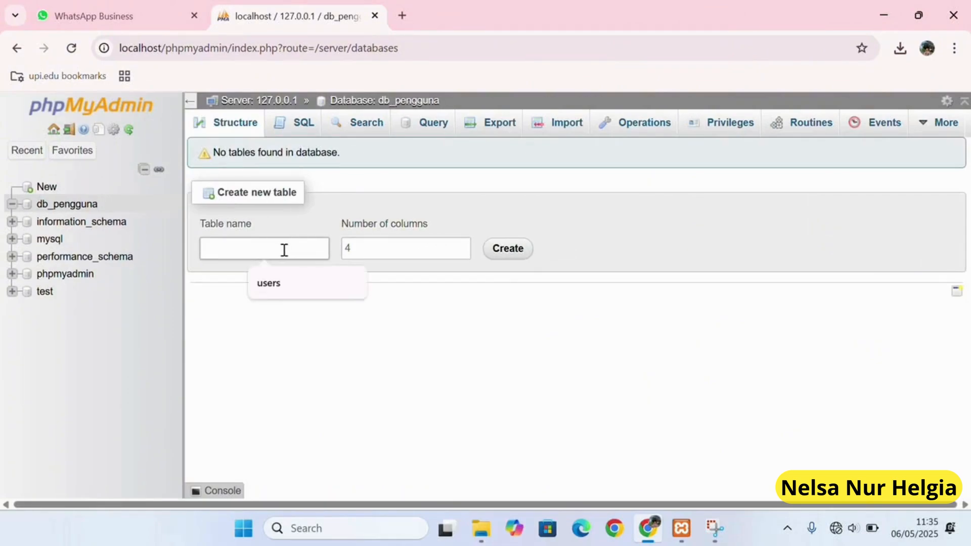
{"action": "type", "text": "users"}
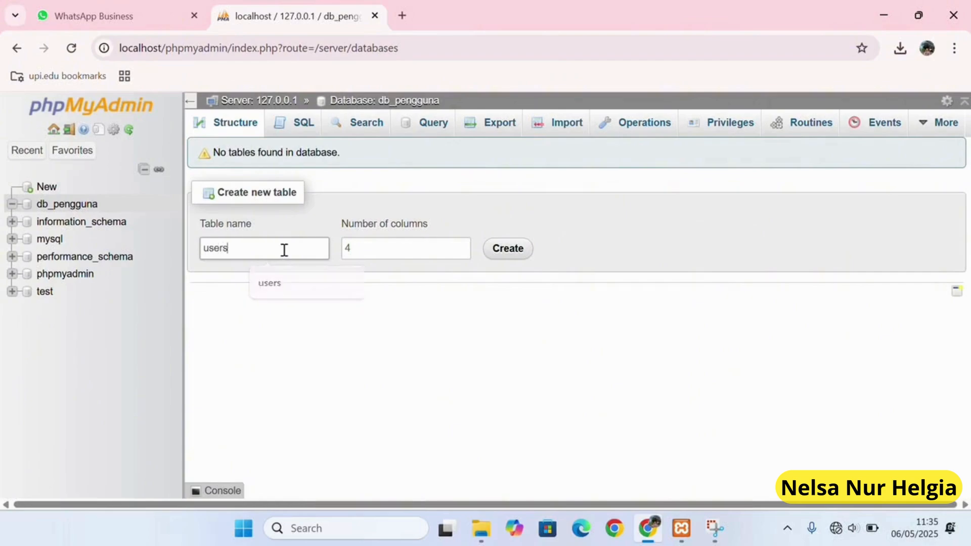
{"action": "left_click", "coordinate": [370, 251]}
{"action": "key", "text": "BackSpace"}
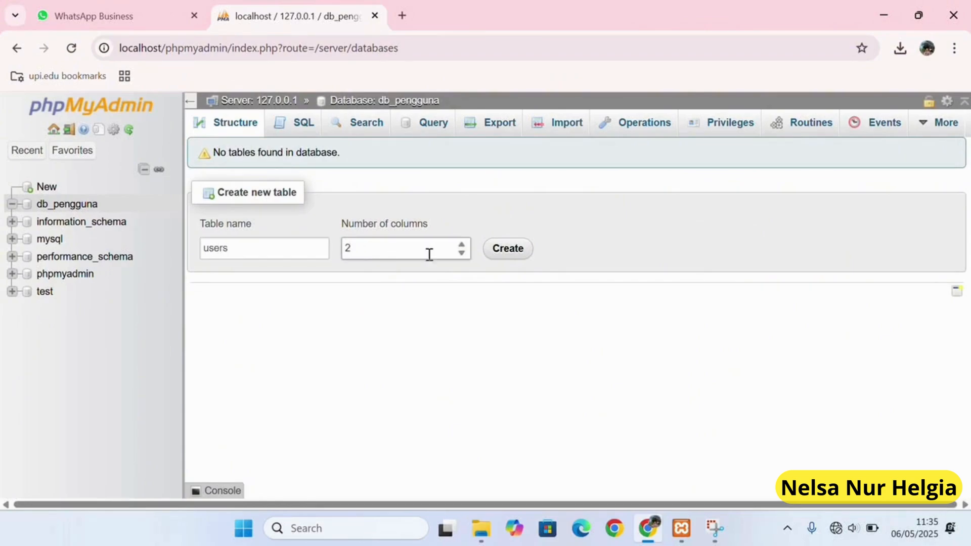
{"action": "left_click", "coordinate": [504, 257]}
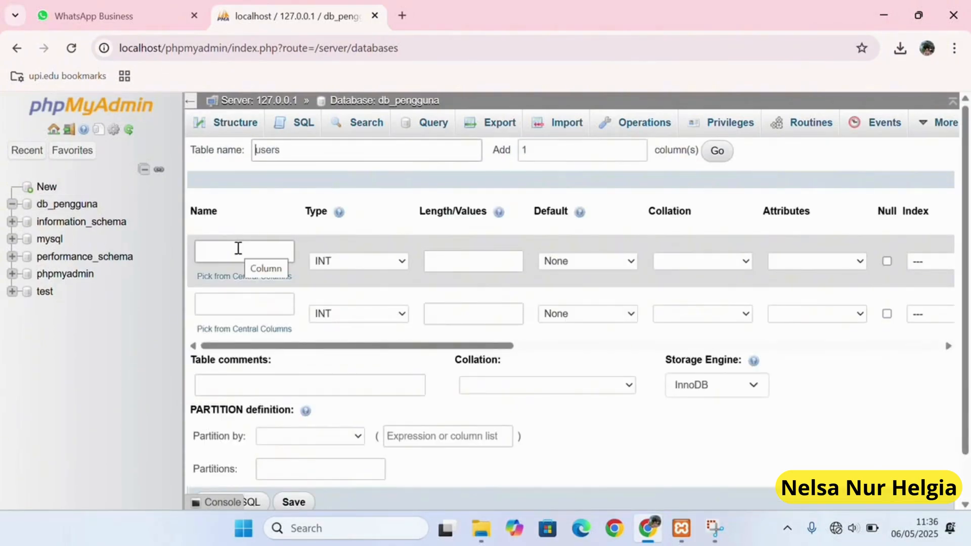
Name the two columns username and password, both of type VARCHAR.
{"action": "left_click", "coordinate": [238, 248]}
{"action": "left_click", "coordinate": [259, 286]}
{"action": "left_click", "coordinate": [260, 307]}
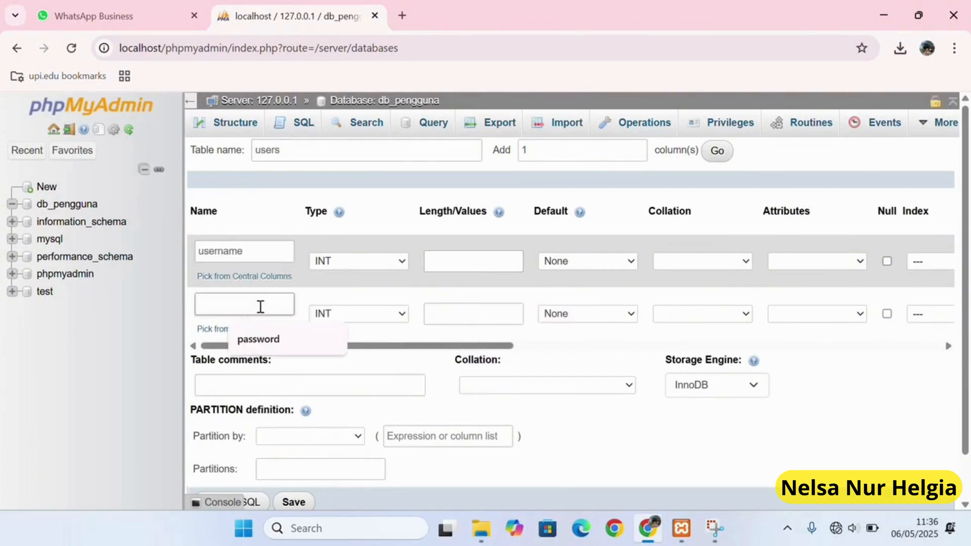
{"action": "left_click", "coordinate": [258, 339]}
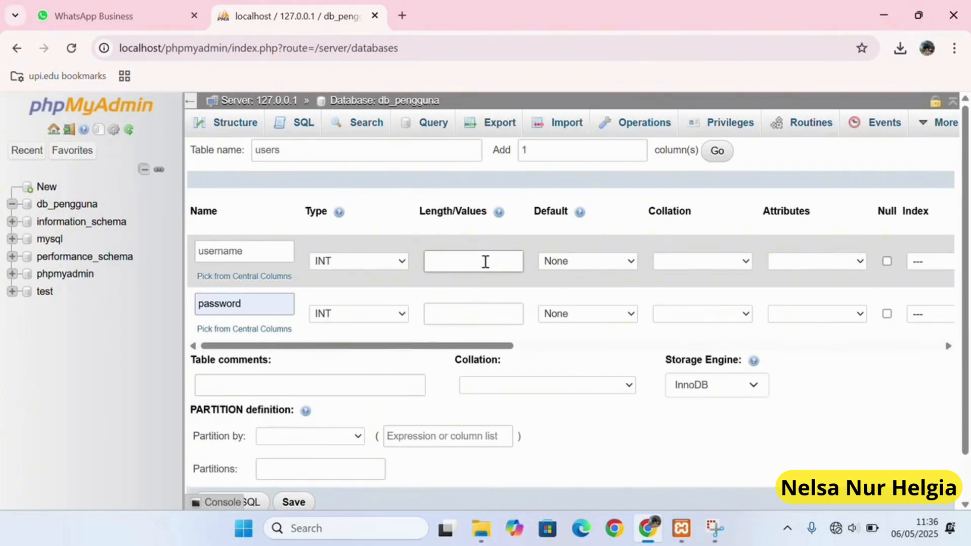
{"action": "left_click", "coordinate": [397, 260]}
{"action": "left_click", "coordinate": [344, 27]}
{"action": "left_click", "coordinate": [386, 313]}
{"action": "left_click", "coordinate": [363, 29]}
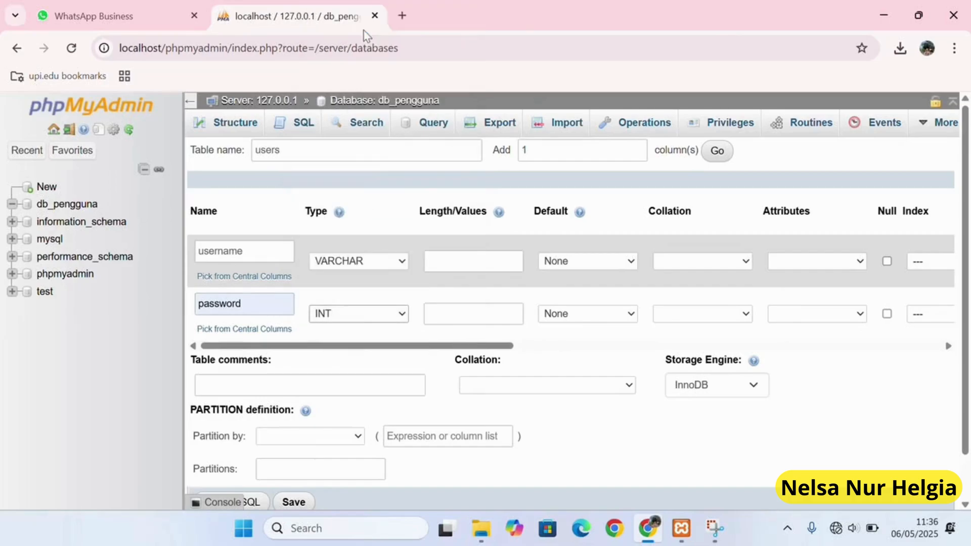
Set username length 20 and password length 6, then save the users table.
{"action": "left_click", "coordinate": [491, 262]}
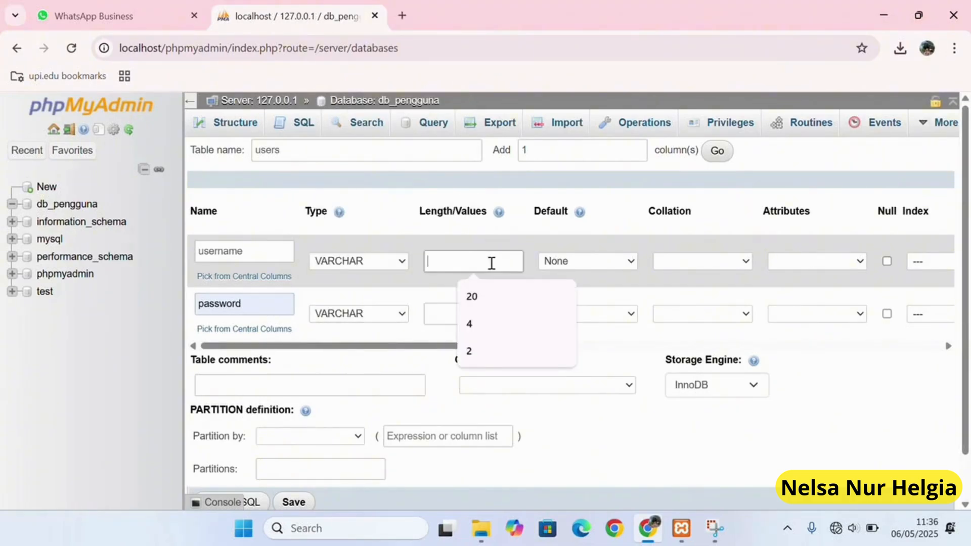
{"action": "type", "text": "20"}
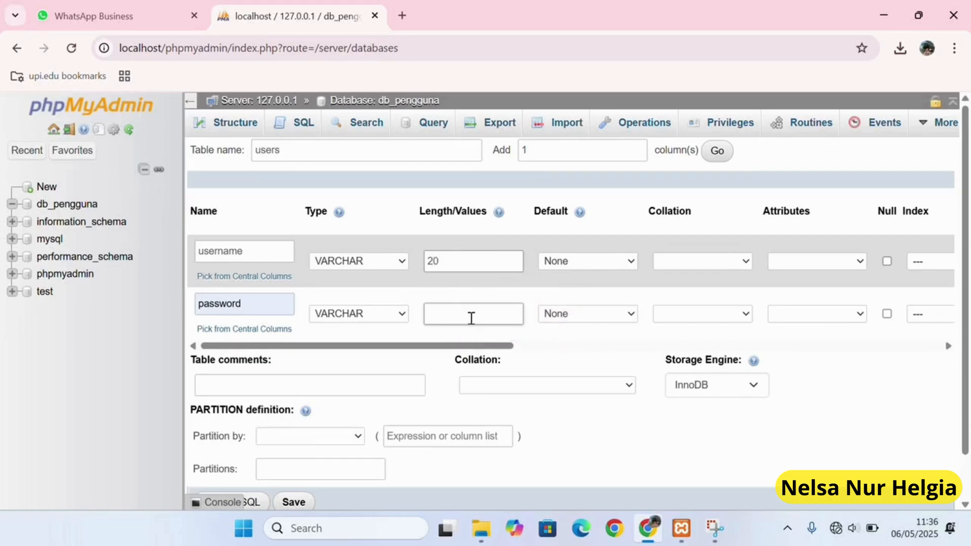
{"action": "left_click", "coordinate": [470, 318]}
{"action": "type", "text": "6"}
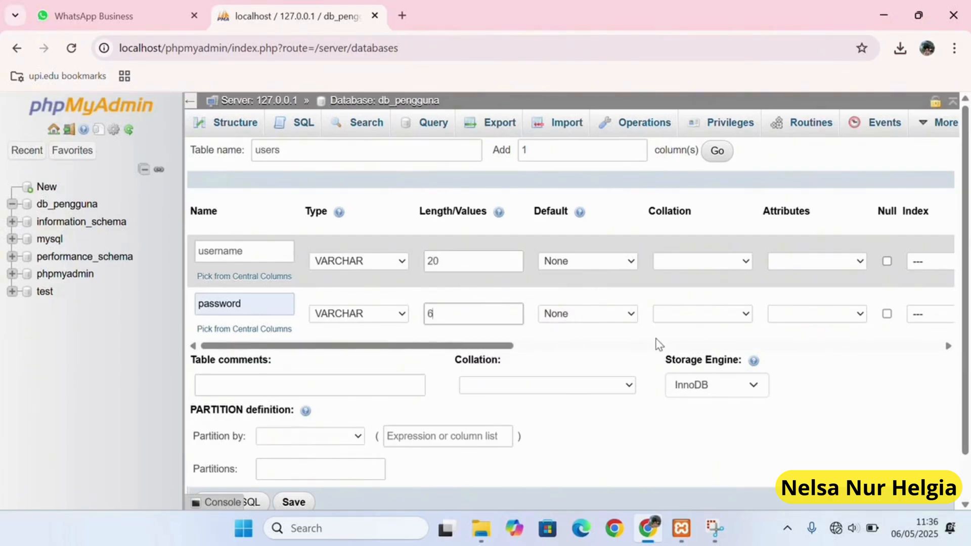
{"action": "scroll", "coordinate": [659, 345], "scroll_direction": "down", "scroll_amount": 1}
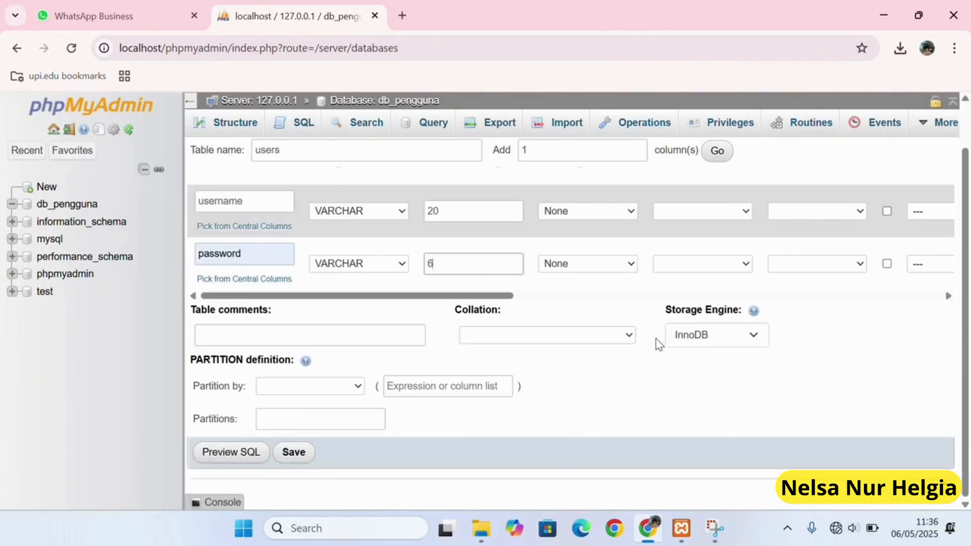
{"action": "left_click", "coordinate": [293, 461]}
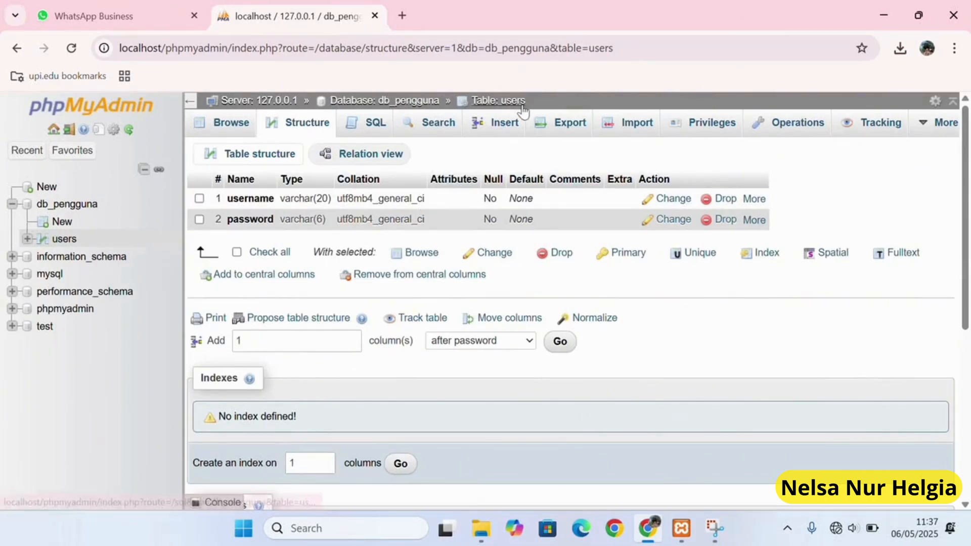
Insert a users row with username admin and the suggested password, then browse the table's rows.
{"action": "left_click", "coordinate": [504, 131]}
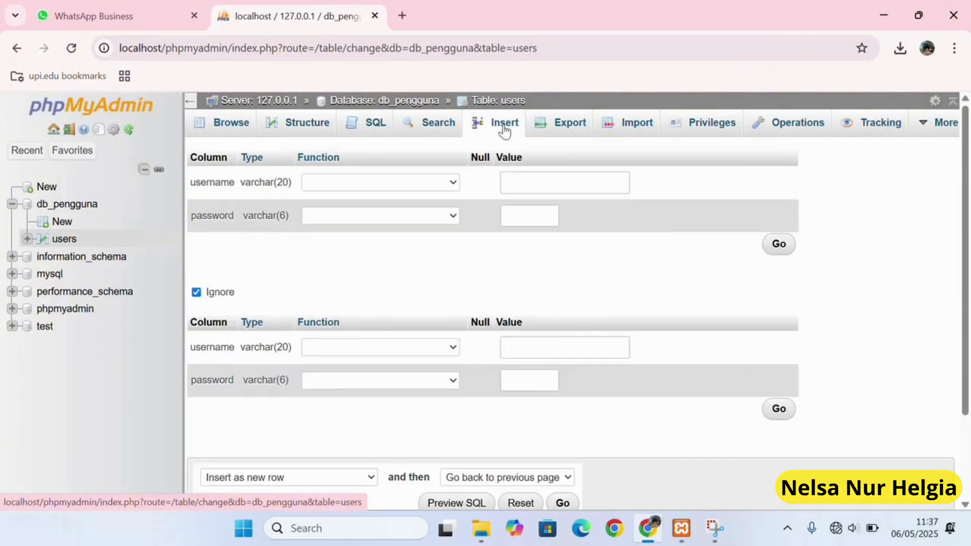
{"action": "left_click", "coordinate": [531, 180]}
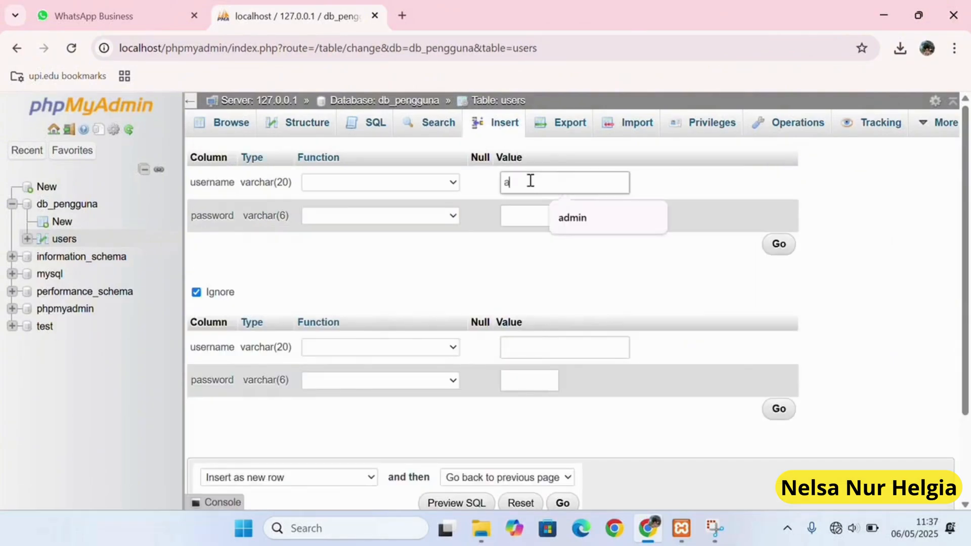
{"action": "type", "text": "as"}
{"action": "key", "text": "BackSpace"}
{"action": "type", "text": "dmin"}
{"action": "left_click", "coordinate": [521, 222]}
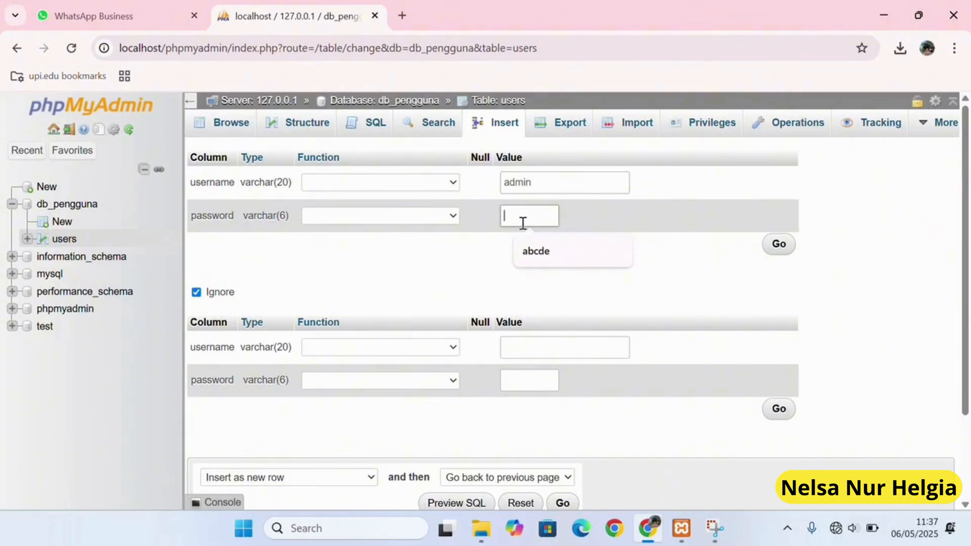
{"action": "left_click", "coordinate": [536, 253]}
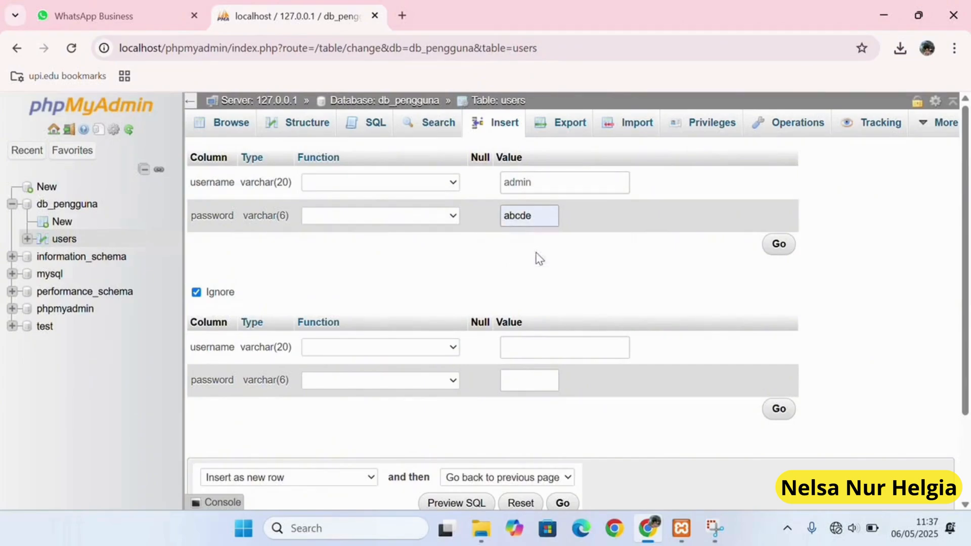
{"action": "left_click", "coordinate": [779, 245]}
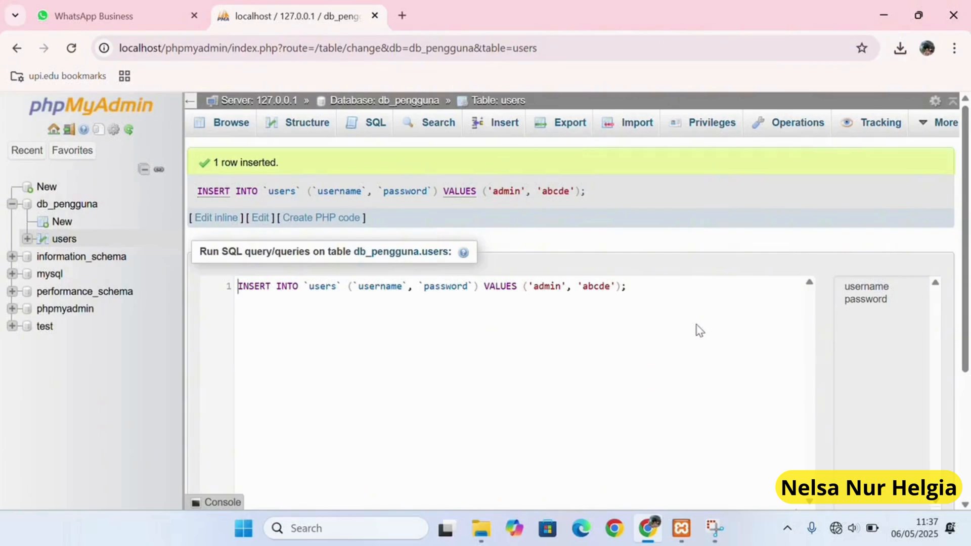
{"action": "left_click", "coordinate": [226, 132]}
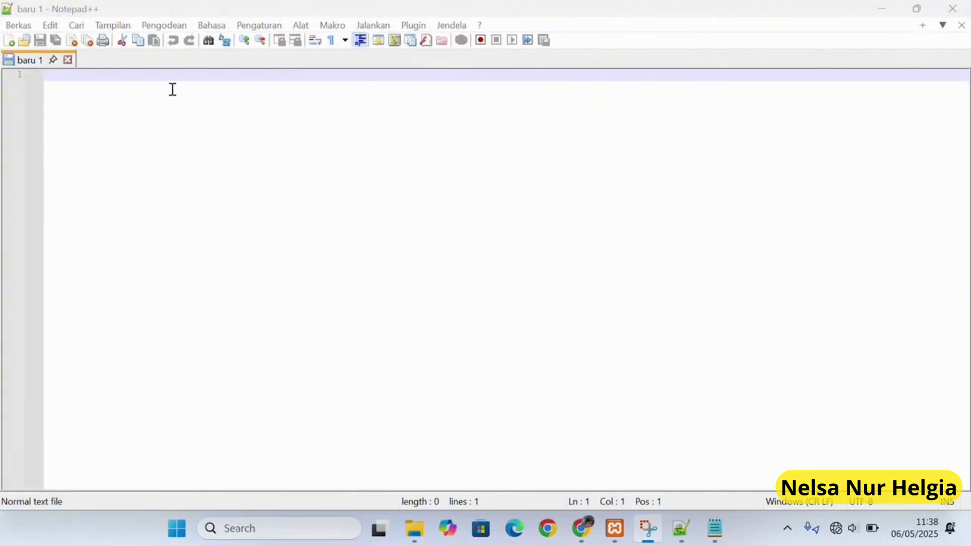
Copy the login.php code from Notepad into the empty Notepad++ document and bring up Save As.
{"action": "left_click", "coordinate": [718, 535]}
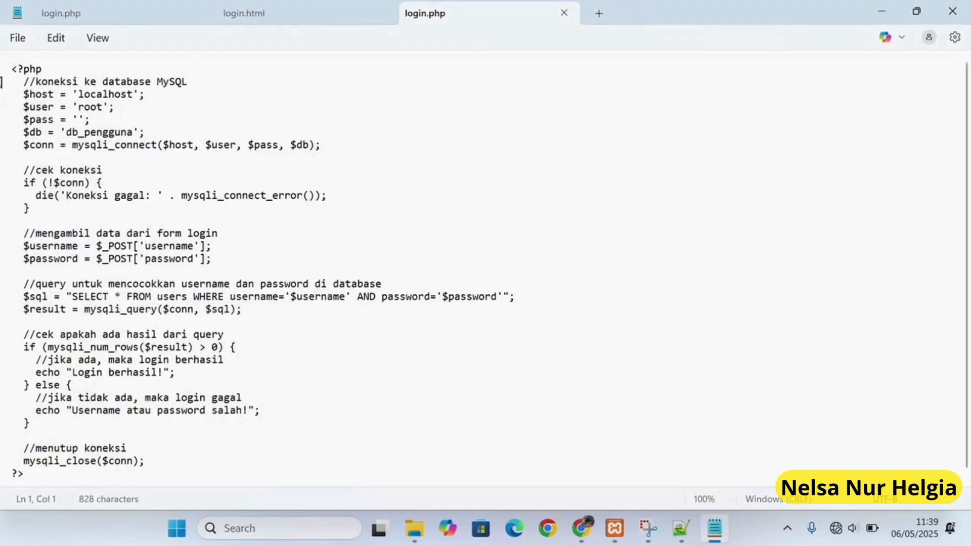
{"action": "key", "text": "ctrl+a"}
{"action": "key", "text": "super+c"}
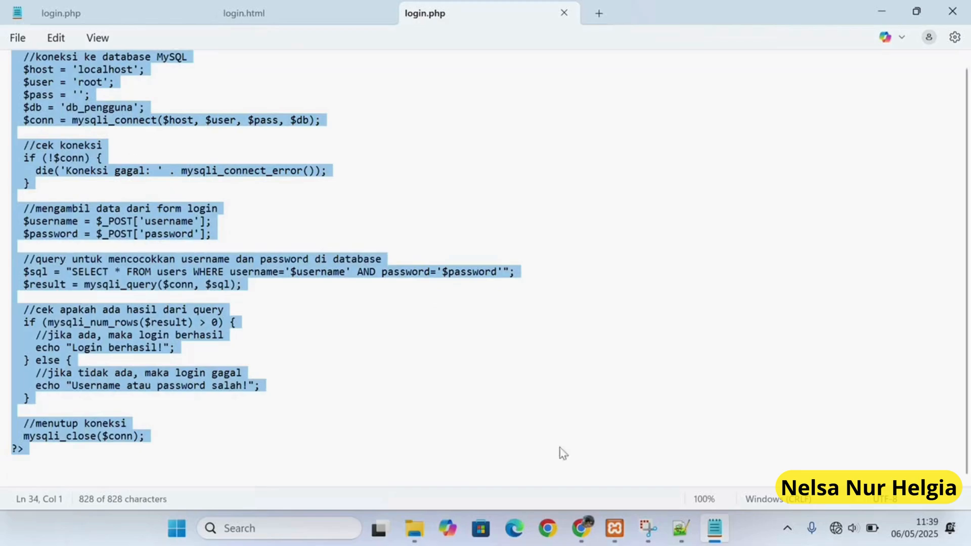
{"action": "left_click", "coordinate": [681, 528]}
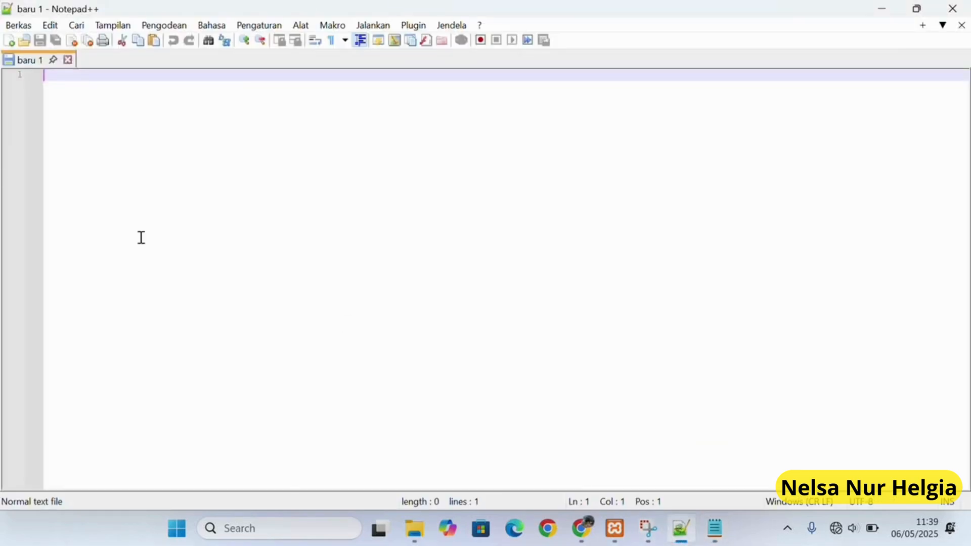
{"action": "right_click", "coordinate": [49, 84]}
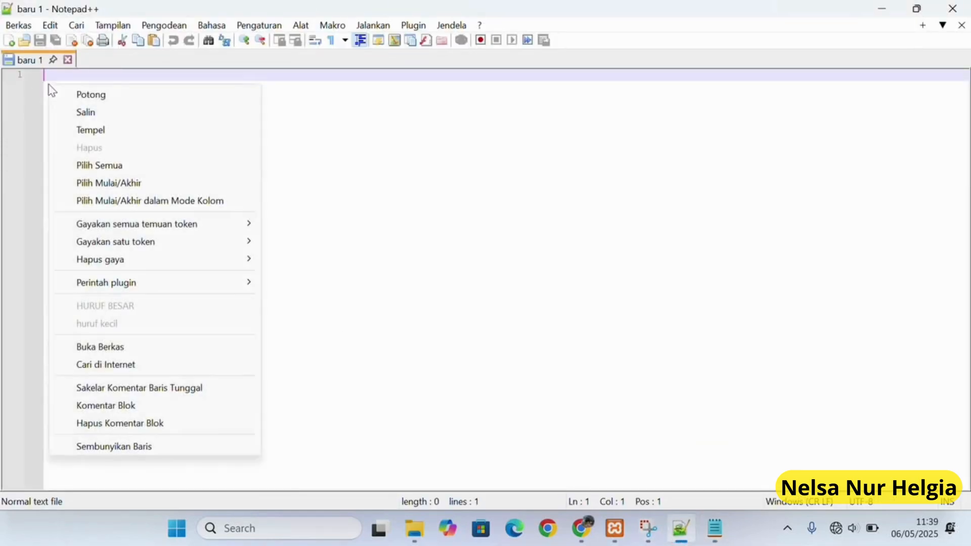
{"action": "left_click", "coordinate": [92, 131]}
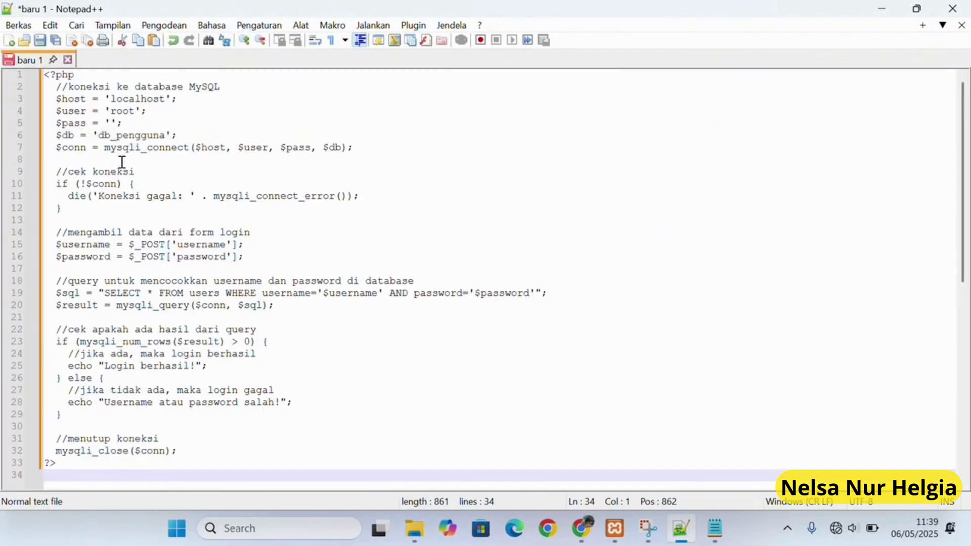
{"action": "left_click", "coordinate": [40, 40]}
{"action": "scroll", "coordinate": [566, 259], "scroll_direction": "down", "scroll_amount": 1}
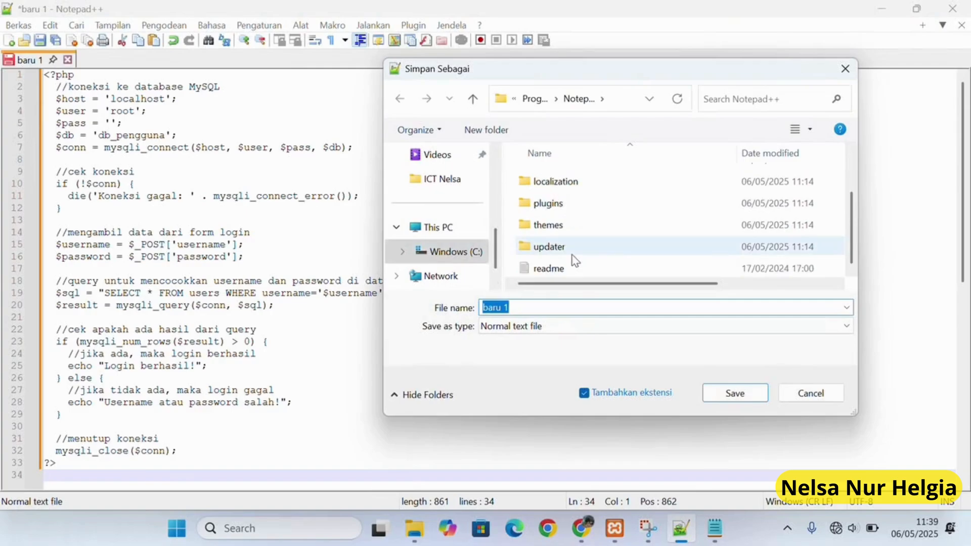
Create a new folder named latihan inside C:\xampp\htdocs.
{"action": "scroll", "coordinate": [572, 260], "scroll_direction": "up", "scroll_amount": 1}
{"action": "left_click", "coordinate": [472, 253]}
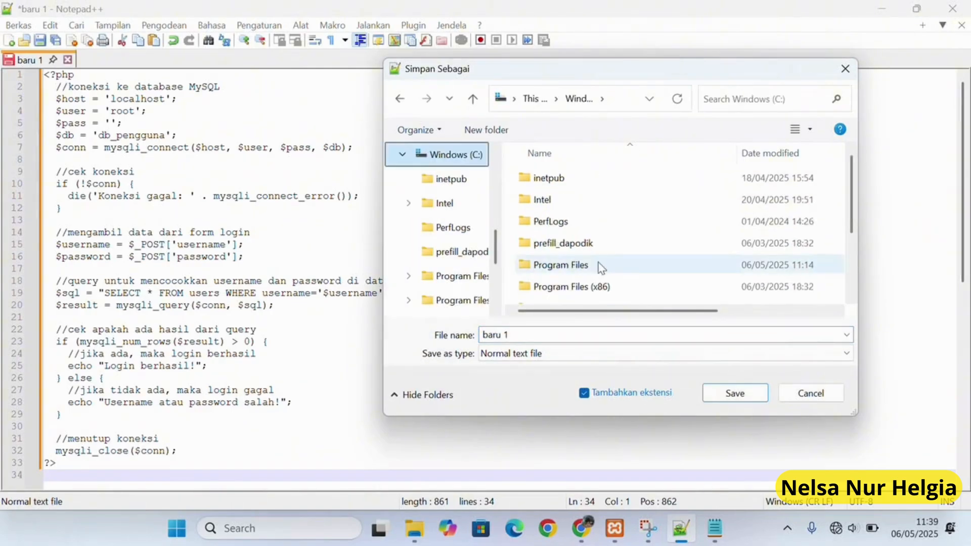
{"action": "scroll", "coordinate": [601, 265], "scroll_direction": "down", "scroll_amount": 2}
{"action": "double_click", "coordinate": [557, 277]}
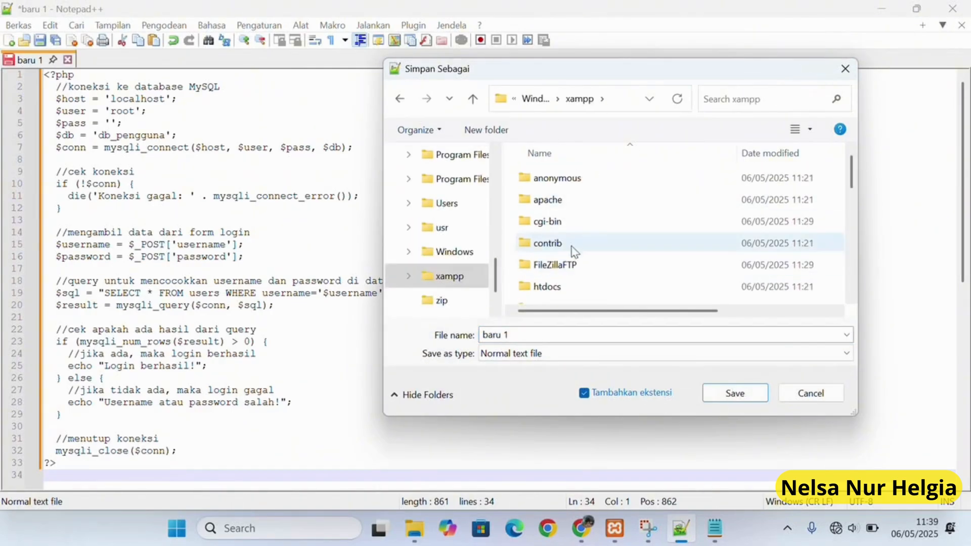
{"action": "double_click", "coordinate": [565, 285]}
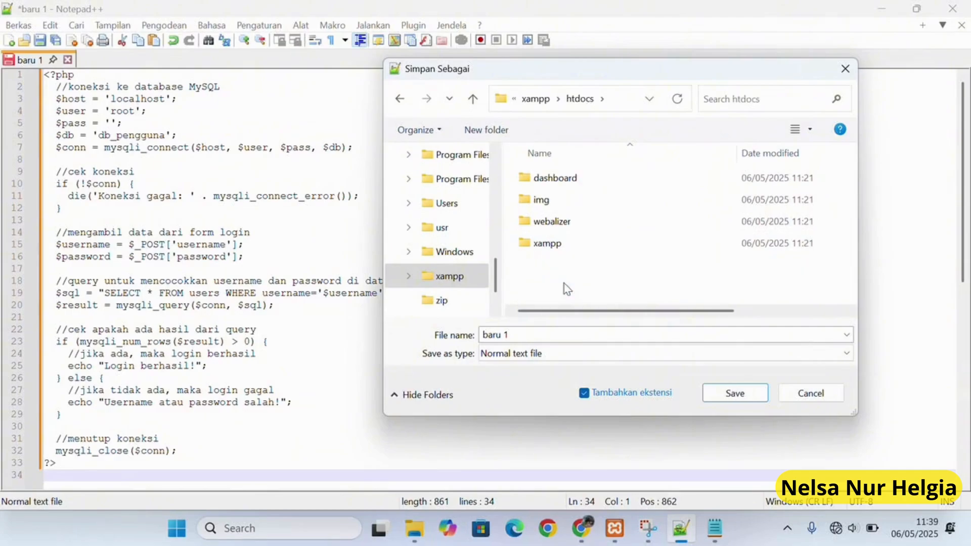
{"action": "left_click", "coordinate": [487, 130]}
{"action": "key", "text": "BackSpace"}
{"action": "type", "text": "latihan"}
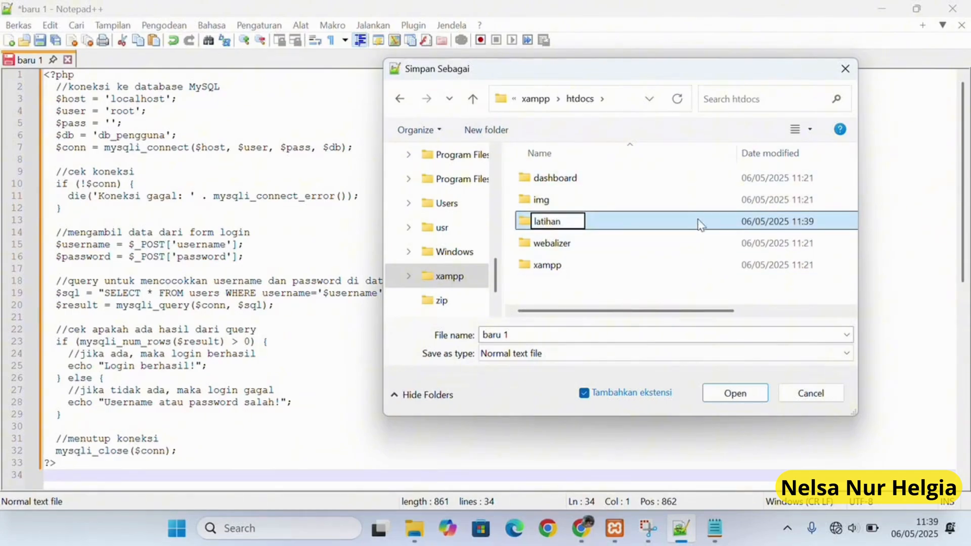
{"action": "key", "text": "Return"}
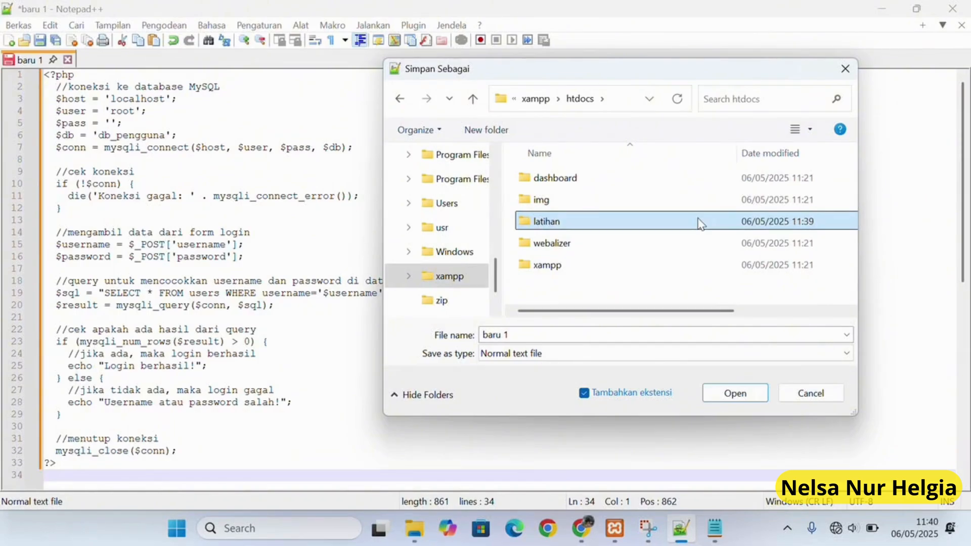
Save the code as login.php (PHP type) in the latihan folder and start a blank document.
{"action": "double_click", "coordinate": [700, 224]}
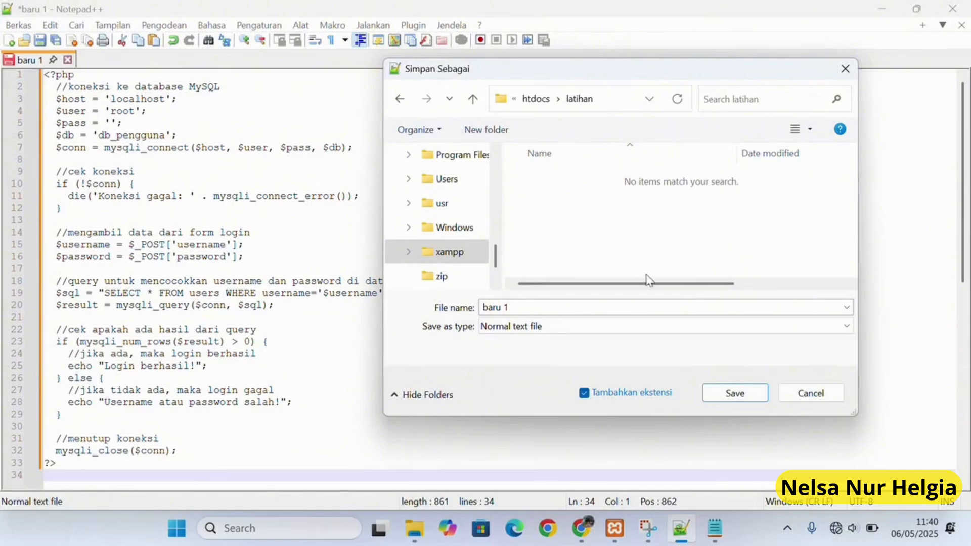
{"action": "left_click", "coordinate": [561, 312]}
{"action": "key", "text": "BackSpace"}
{"action": "key", "text": "BackSpace"}
{"action": "key", "text": "BackSpace"}
{"action": "key", "text": "BackSpace"}
{"action": "key", "text": "BackSpace"}
{"action": "key", "text": "BackSpace"}
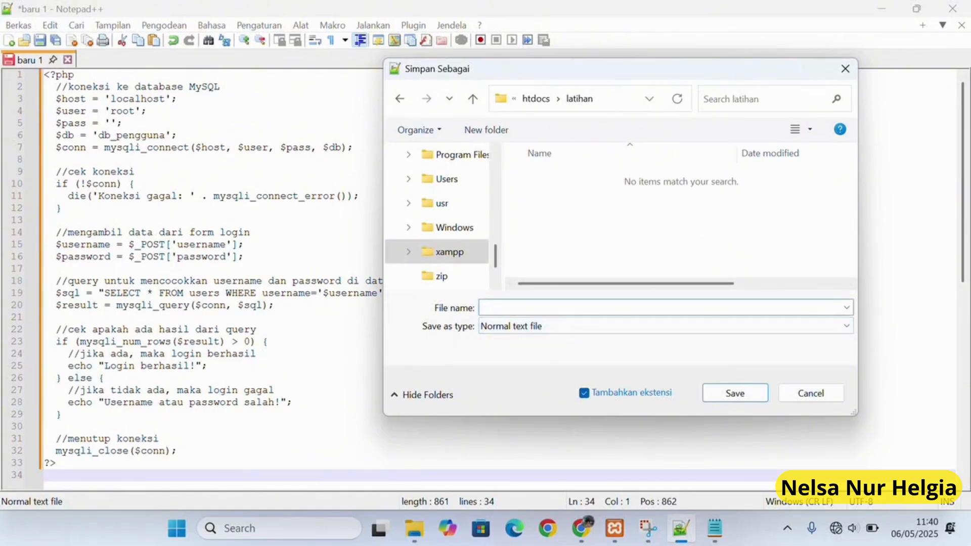
{"action": "type", "text": "login.php"}
{"action": "left_click", "coordinate": [566, 328]}
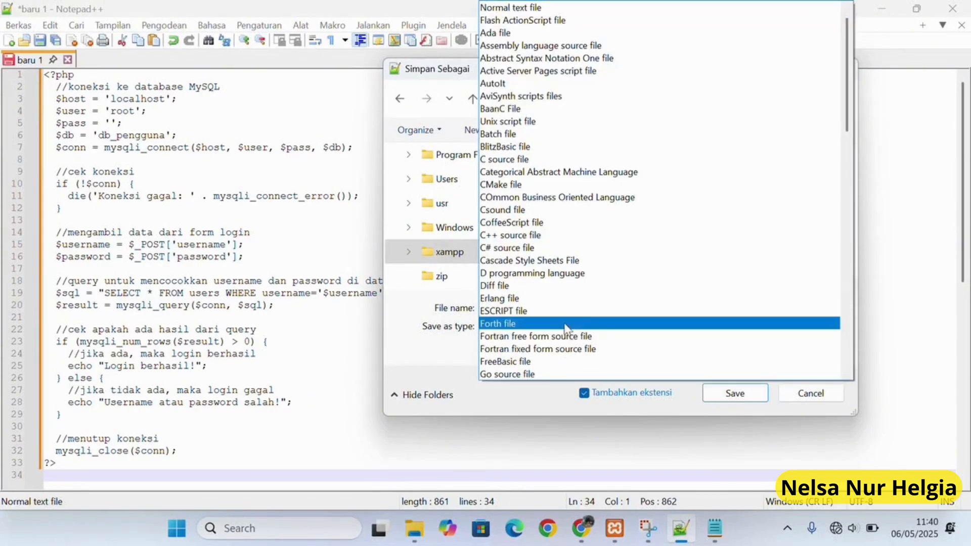
{"action": "scroll", "coordinate": [566, 328], "scroll_direction": "down", "scroll_amount": 4}
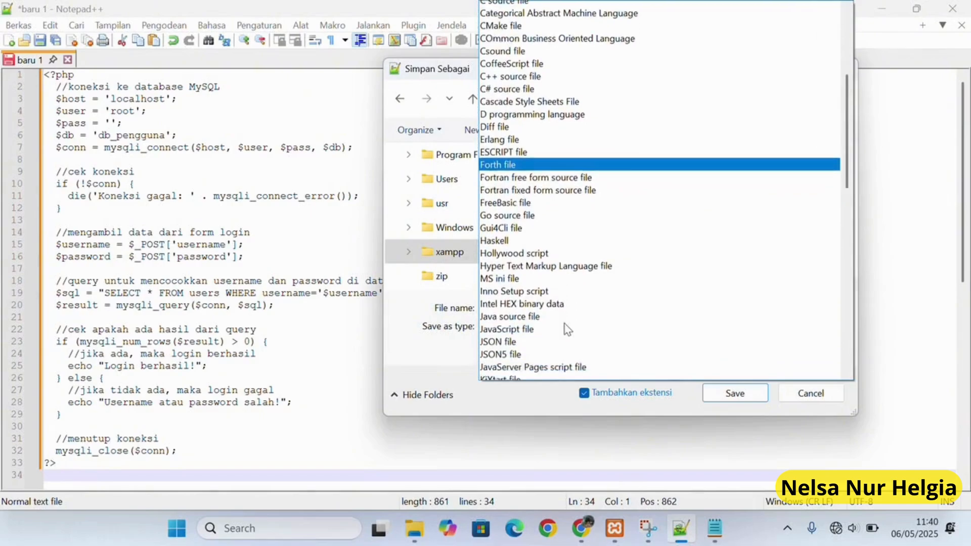
{"action": "scroll", "coordinate": [567, 329], "scroll_direction": "down", "scroll_amount": 8}
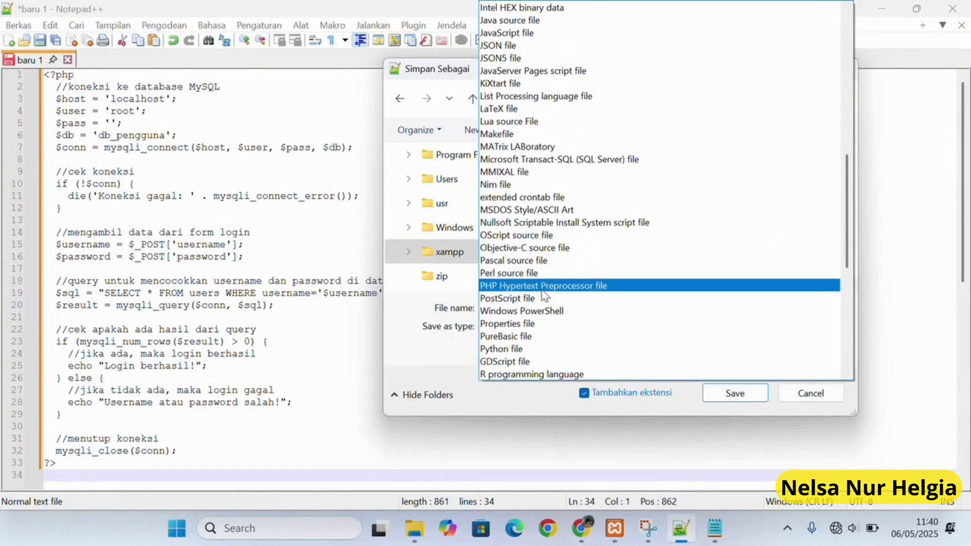
{"action": "left_click", "coordinate": [542, 291]}
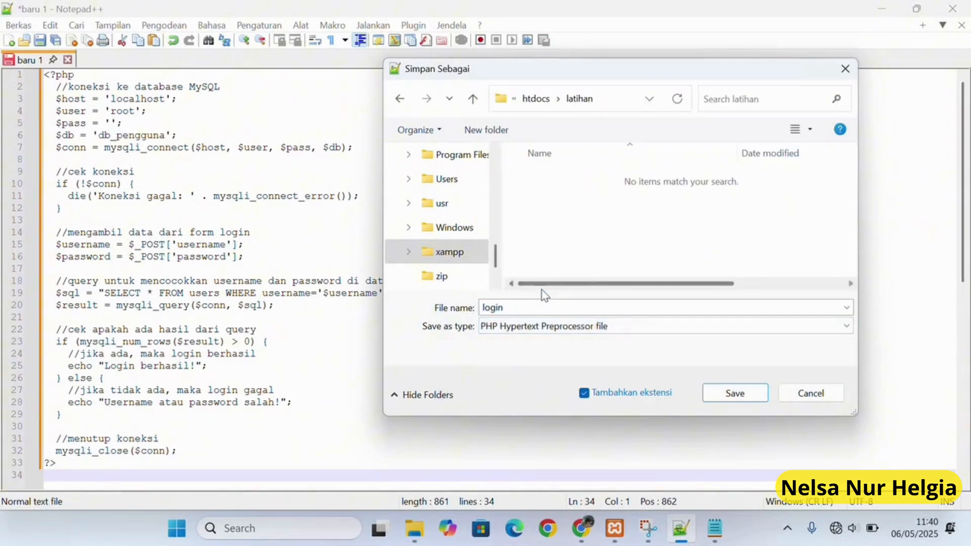
{"action": "left_click", "coordinate": [746, 395]}
{"action": "left_click", "coordinate": [10, 41]}
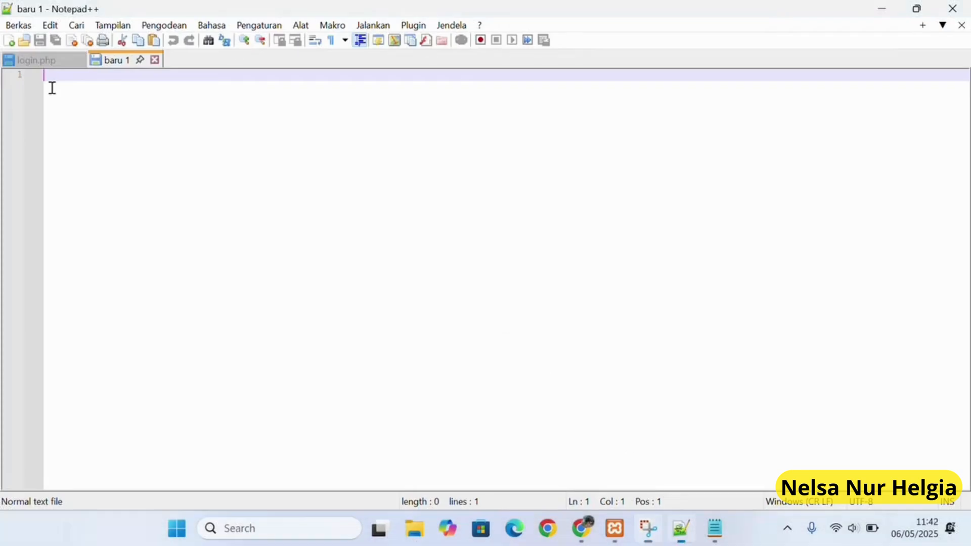
Paste the HTML login form code and target C:\xampp\htdocs\latihan in the save dialog.
{"action": "right_click", "coordinate": [52, 88]}
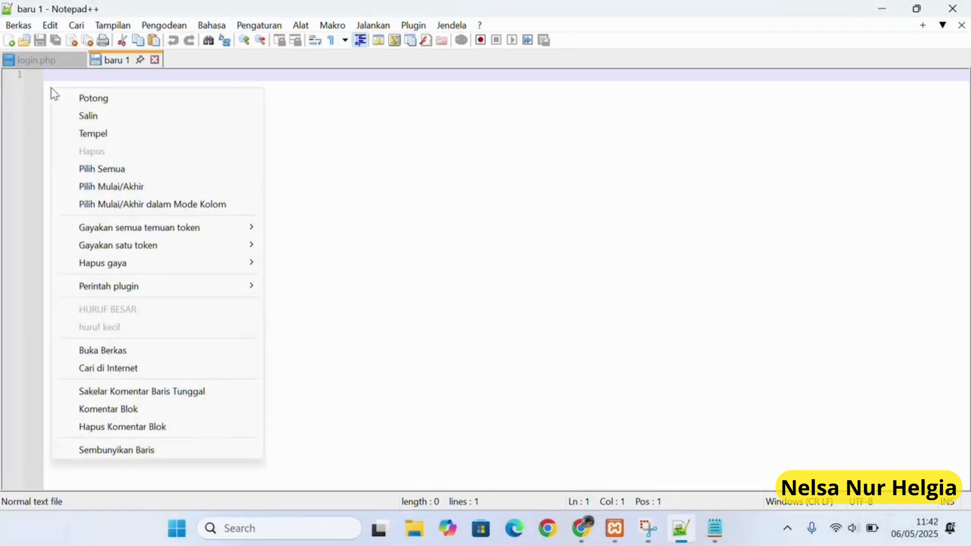
{"action": "left_click", "coordinate": [98, 134]}
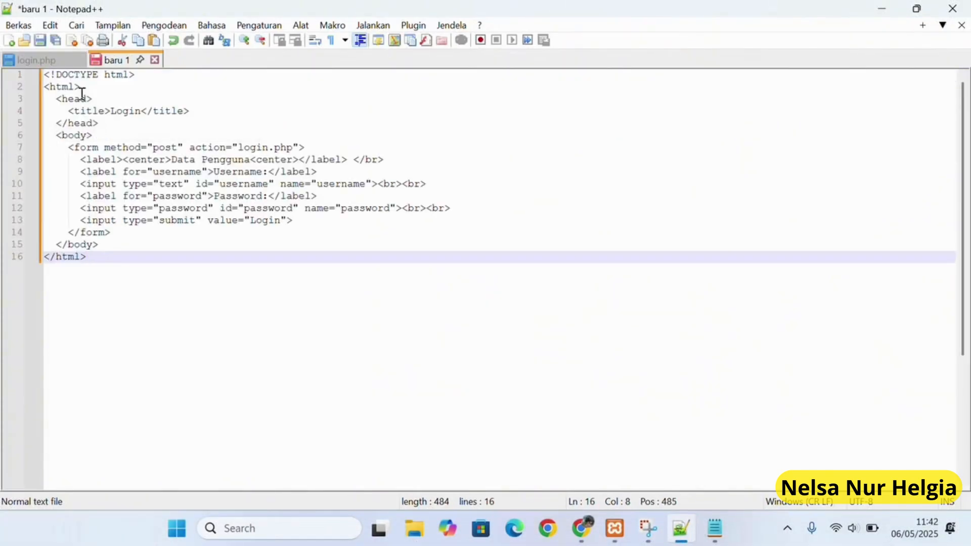
{"action": "left_click", "coordinate": [40, 40]}
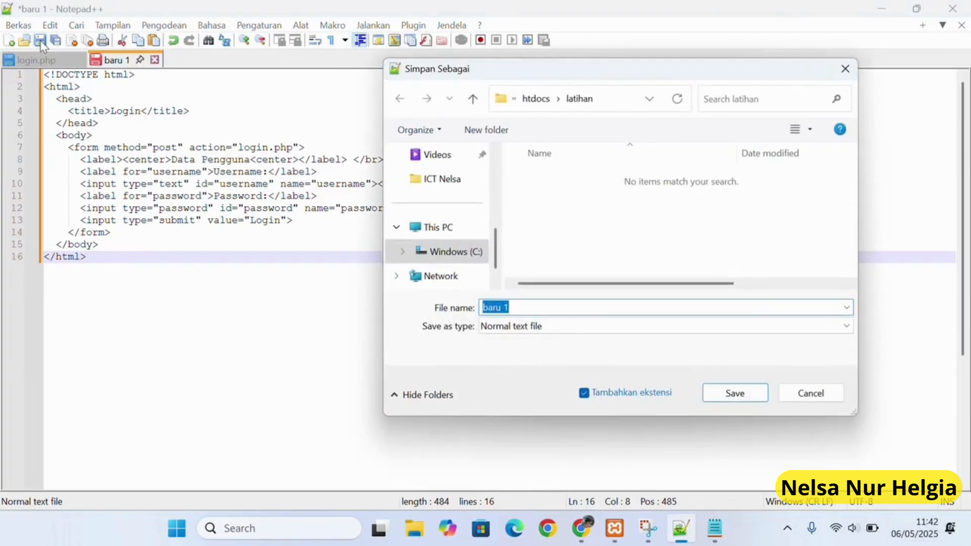
{"action": "left_click", "coordinate": [437, 256]}
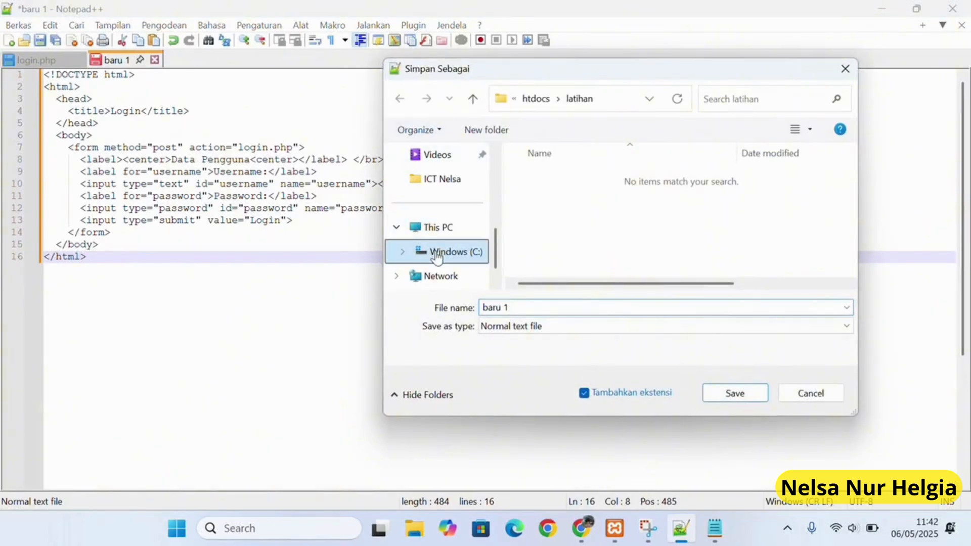
{"action": "scroll", "coordinate": [595, 232], "scroll_direction": "down", "scroll_amount": 3}
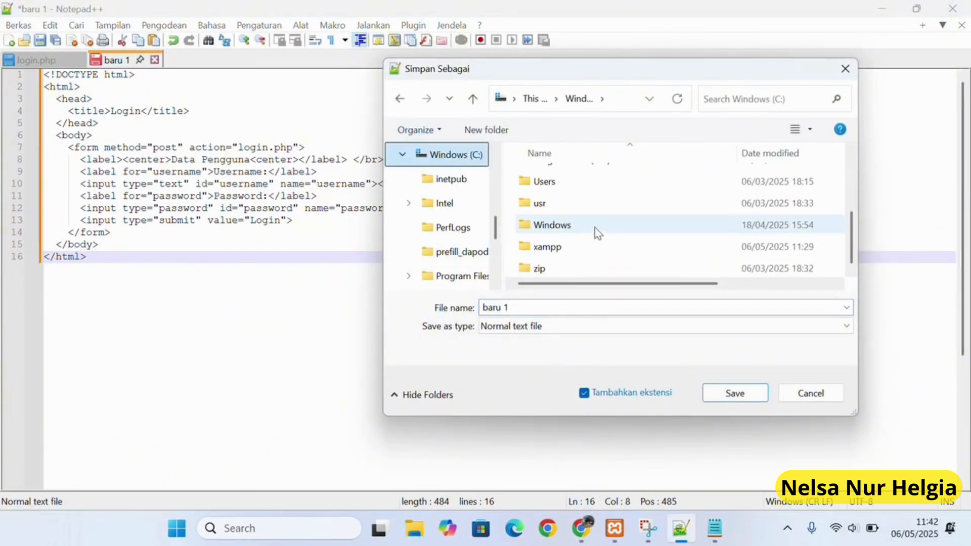
{"action": "double_click", "coordinate": [576, 246]}
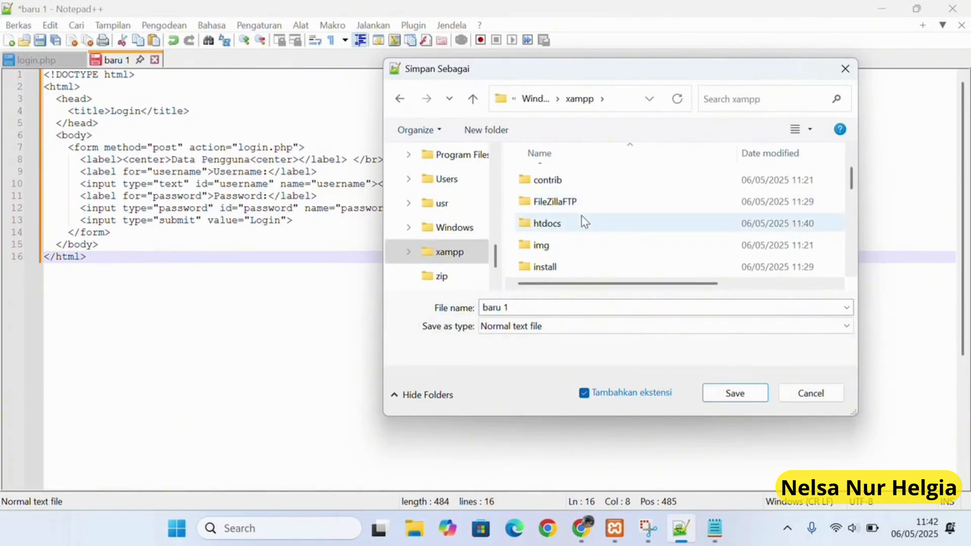
{"action": "double_click", "coordinate": [582, 218]}
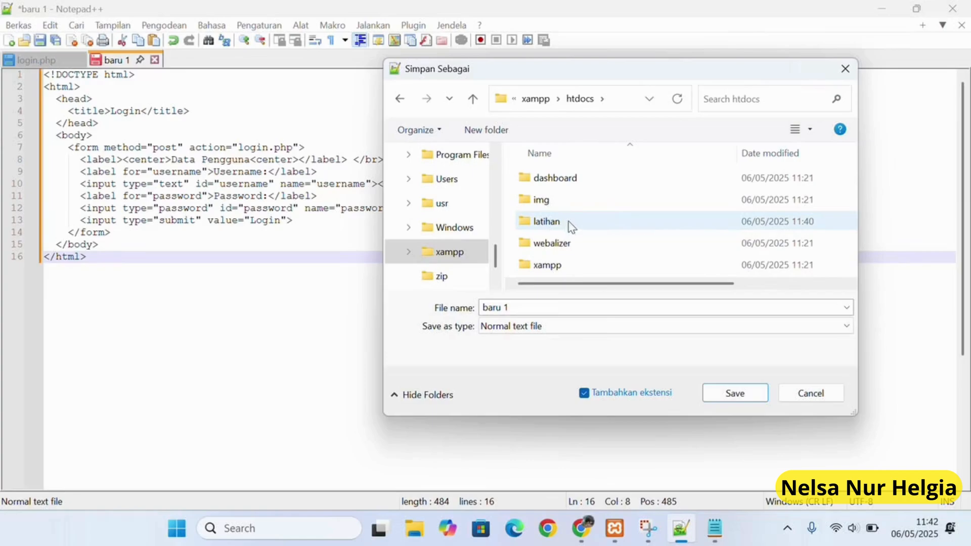
{"action": "double_click", "coordinate": [568, 222]}
Set the file type to PHP Hypertext Preprocessor and name the file login.html.
{"action": "left_click", "coordinate": [553, 328]}
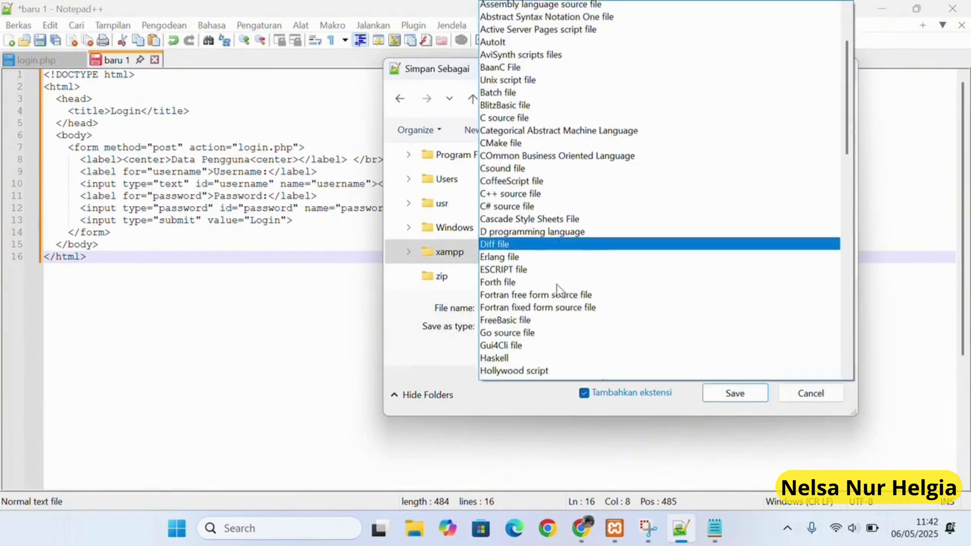
{"action": "scroll", "coordinate": [557, 290], "scroll_direction": "down", "scroll_amount": 20}
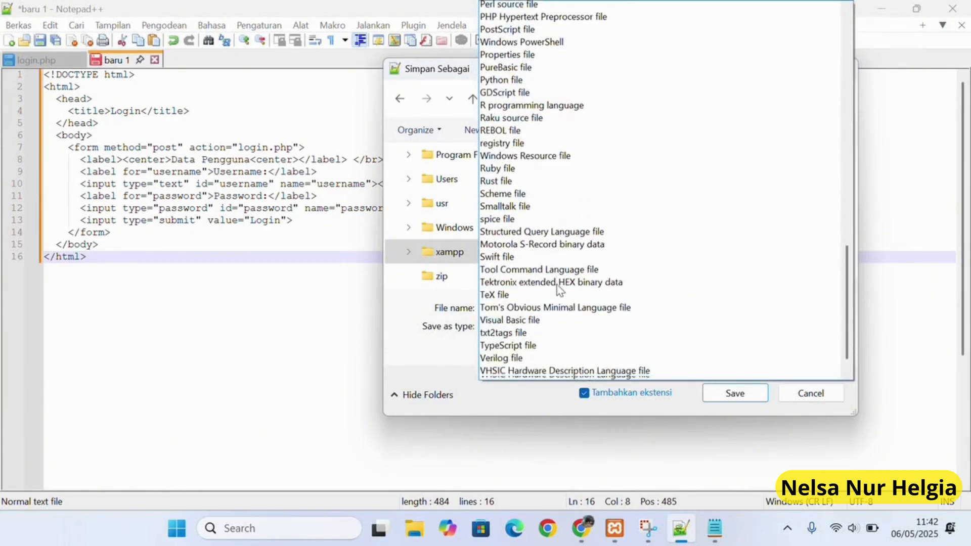
{"action": "scroll", "coordinate": [557, 290], "scroll_direction": "down", "scroll_amount": 2}
{"action": "scroll", "coordinate": [556, 283], "scroll_direction": "up", "scroll_amount": 8}
{"action": "left_click", "coordinate": [578, 188]}
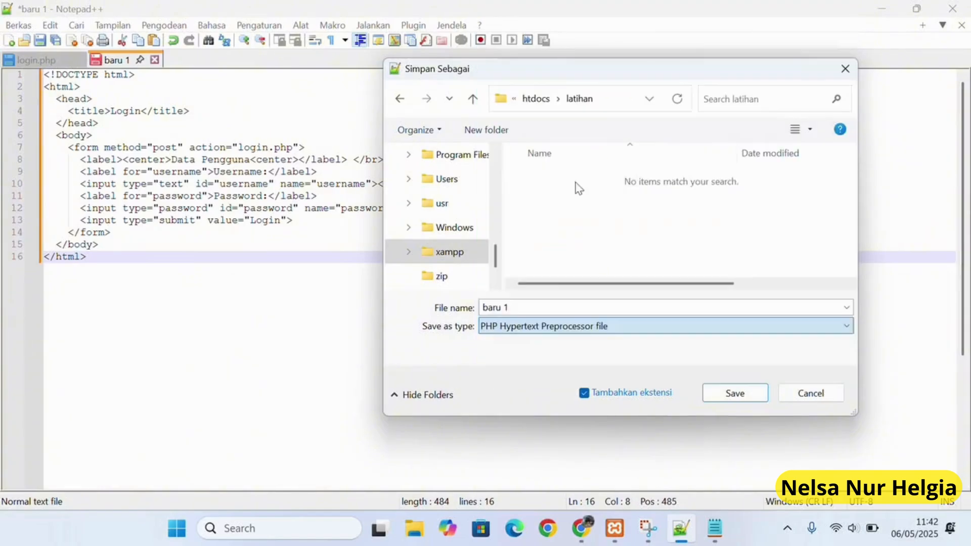
{"action": "left_click", "coordinate": [563, 311]}
{"action": "key", "text": "BackSpace"}
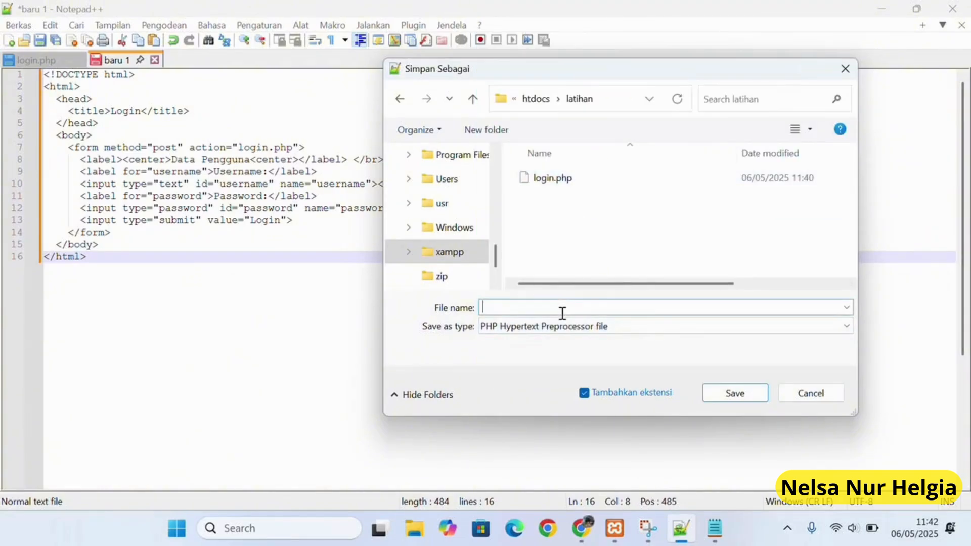
{"action": "type", "text": "login.html"}
Save login.html and load localhost/latihan/login.html in a new Chrome tab.
{"action": "left_click", "coordinate": [737, 394]}
{"action": "left_click", "coordinate": [223, 16]}
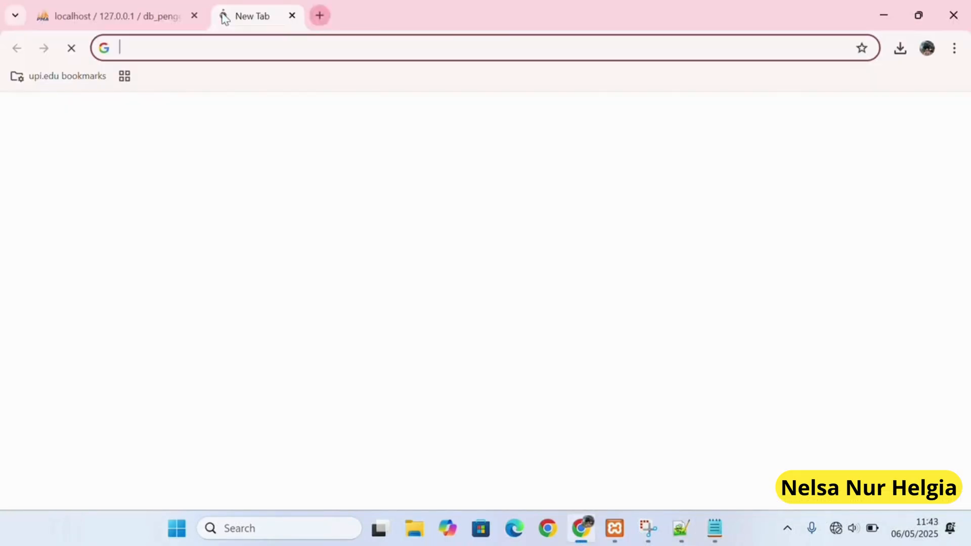
{"action": "left_click", "coordinate": [251, 53]}
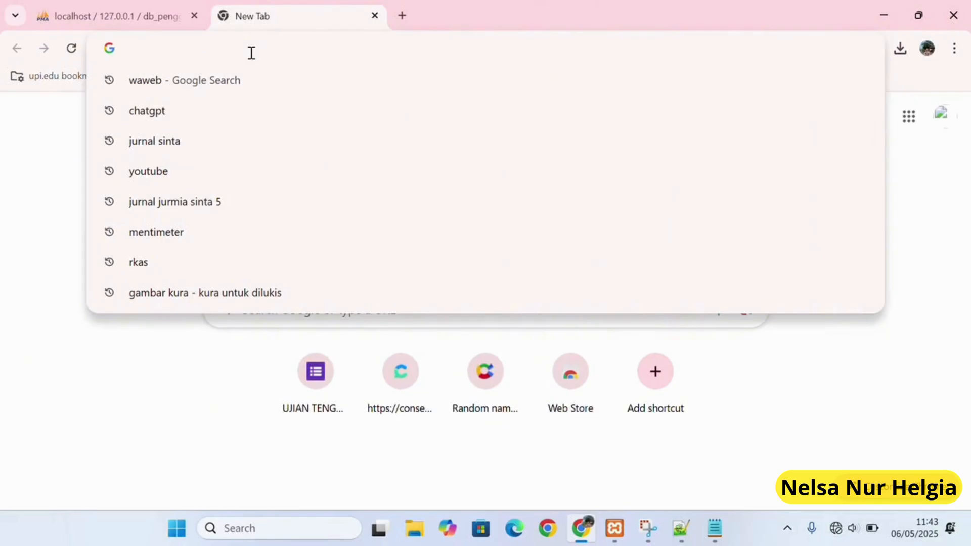
{"action": "type", "text": "l"}
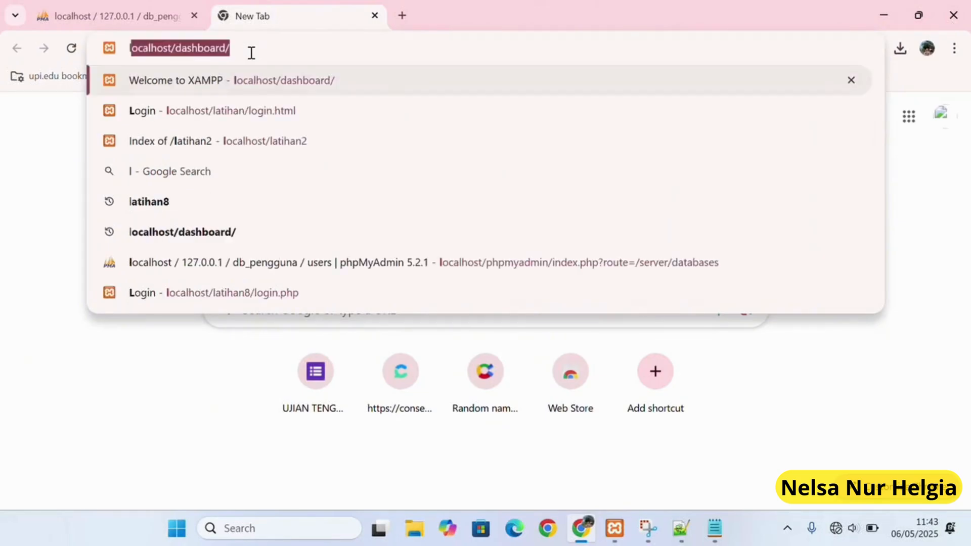
{"action": "type", "text": "ocalhost/latihan/login.html"}
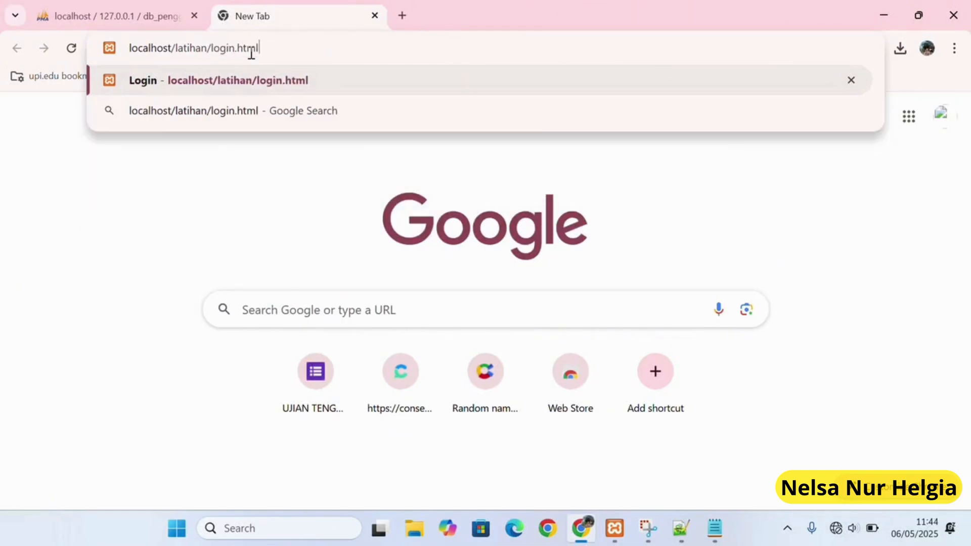
{"action": "key", "text": "Return"}
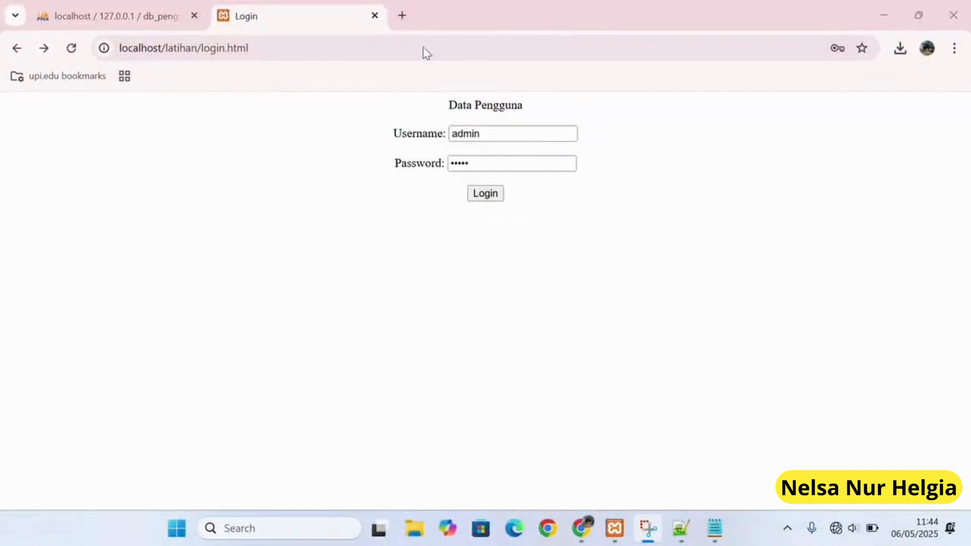
Submit the login form with username admin and the account password.
{"action": "left_click", "coordinate": [485, 193]}
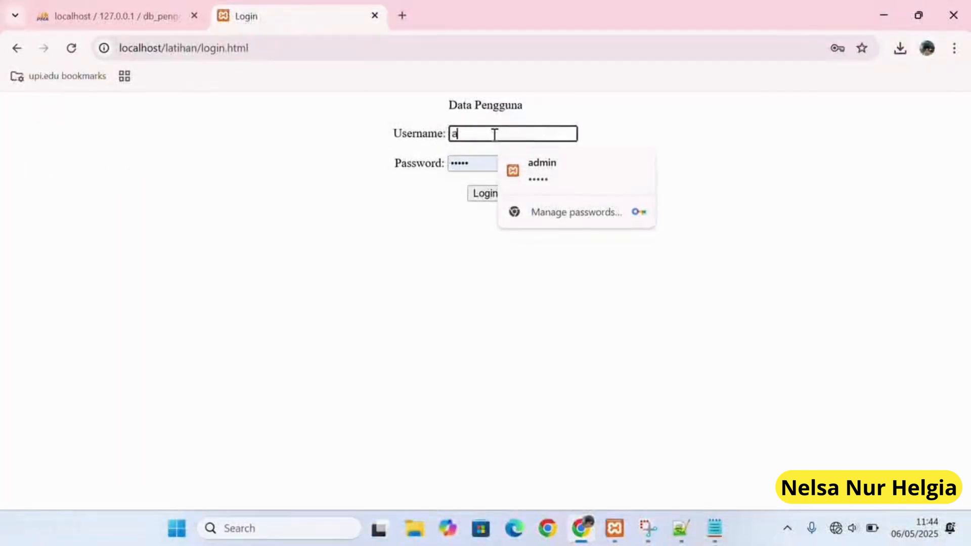
{"action": "type", "text": "dmin"}
{"action": "left_click", "coordinate": [482, 164]}
{"action": "key", "text": "BackSpace"}
{"action": "type", "text": "1234"}
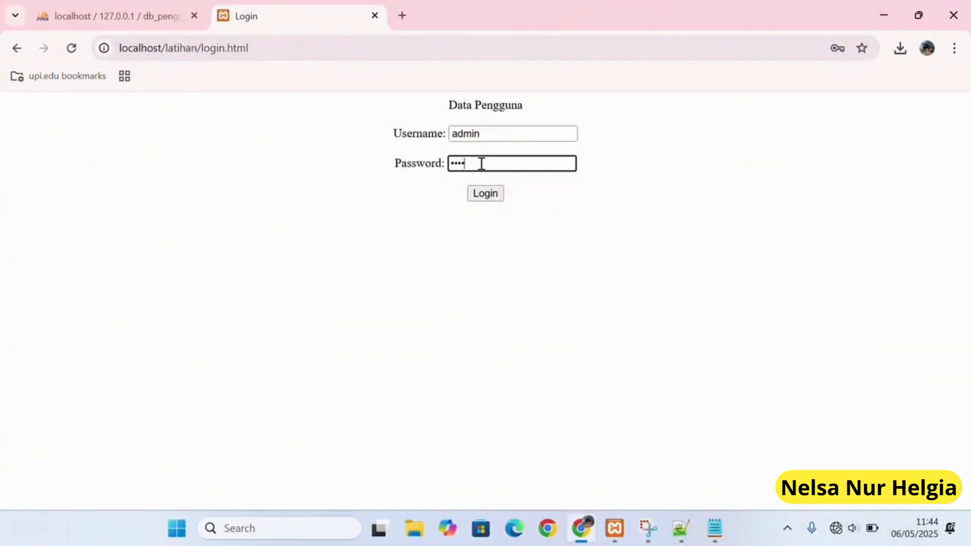
{"action": "left_click", "coordinate": [494, 198]}
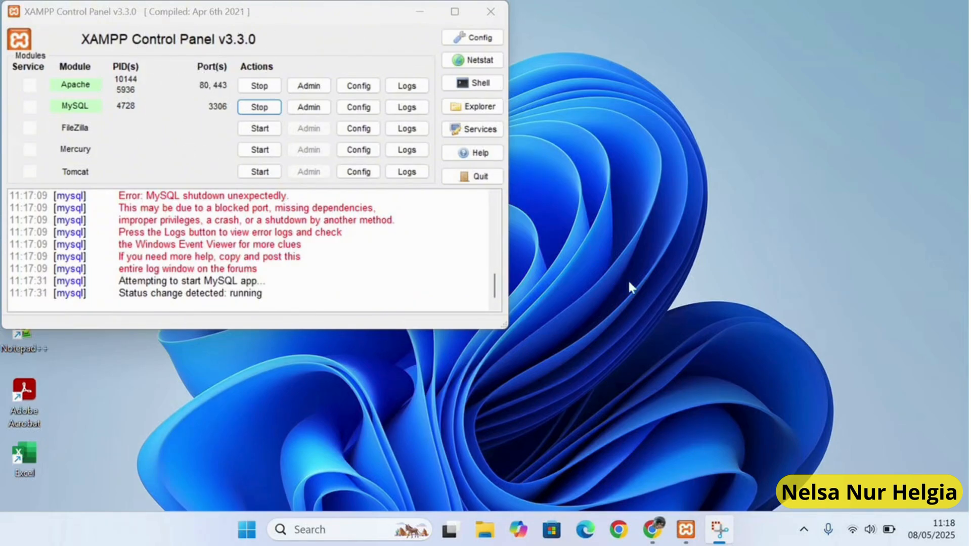
Load localhost/dashboard/ in Chrome to show the Welcome to XAMPP page.
{"action": "left_click", "coordinate": [653, 531]}
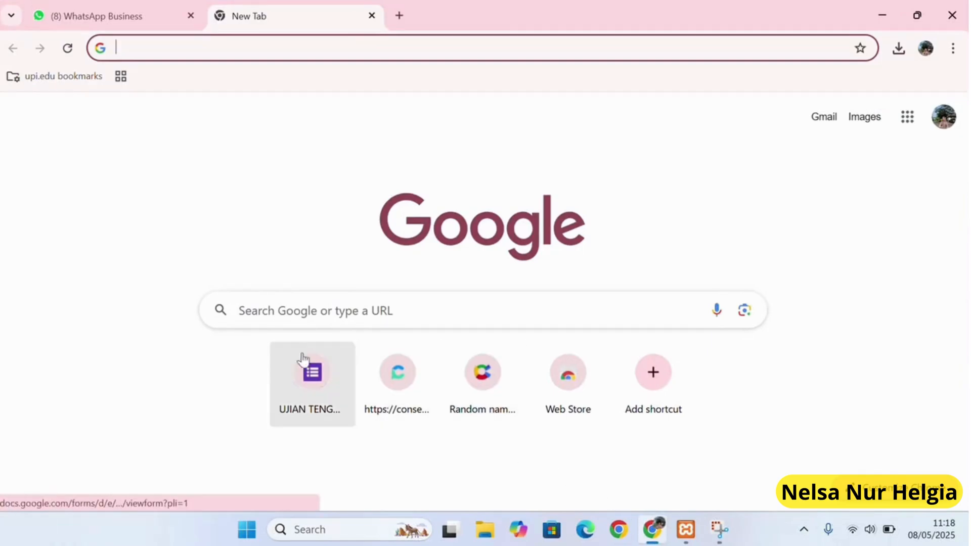
{"action": "left_click", "coordinate": [216, 45]}
{"action": "type", "text": "loc"}
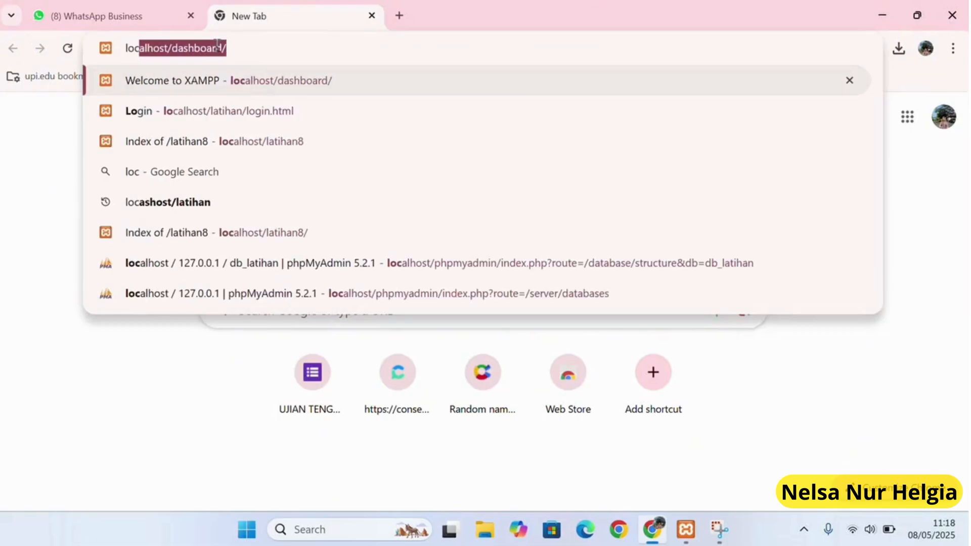
{"action": "type", "text": "alhost/"}
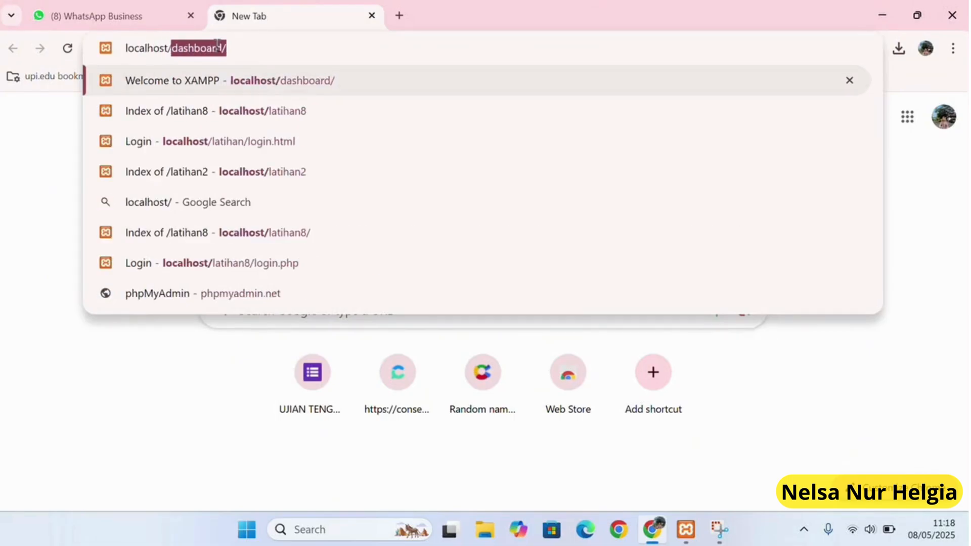
{"action": "type", "text": "dashb"}
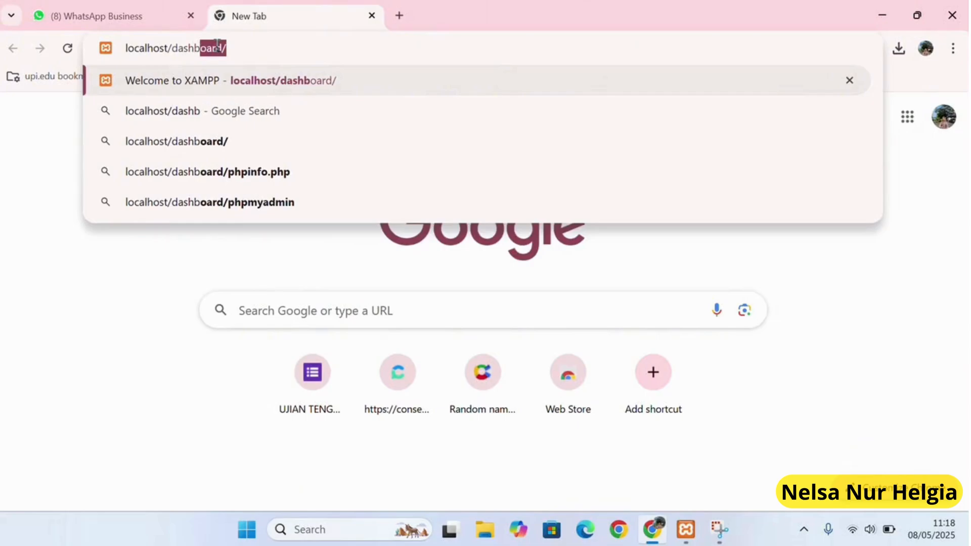
{"action": "type", "text": "oard/"}
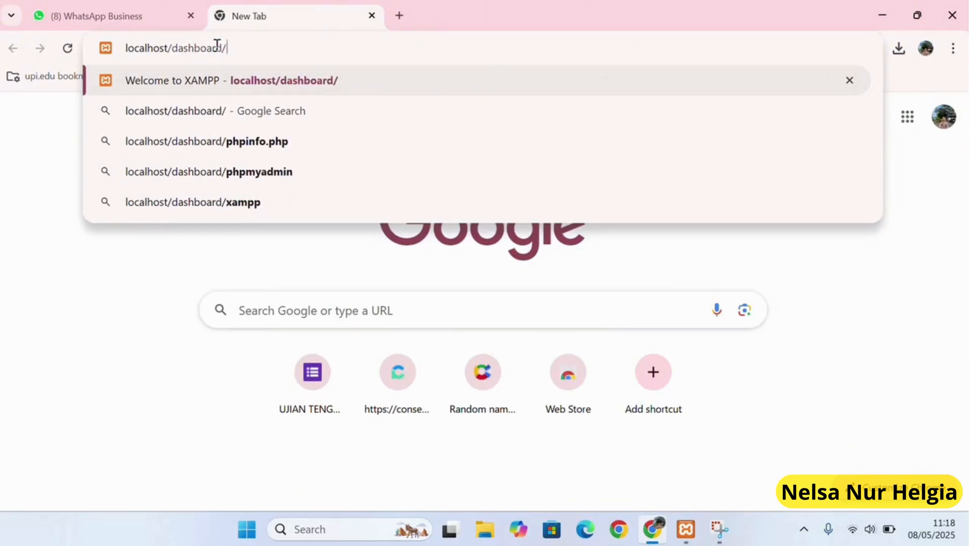
{"action": "key", "text": "Return"}
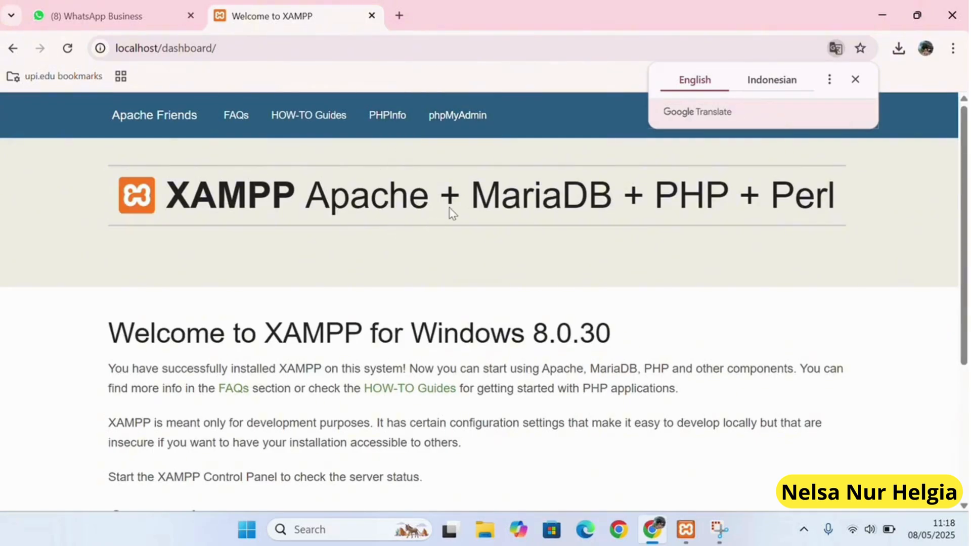
Open the db_pengguna database in phpMyAdmin and go to its SQL editor.
{"action": "left_click", "coordinate": [469, 132]}
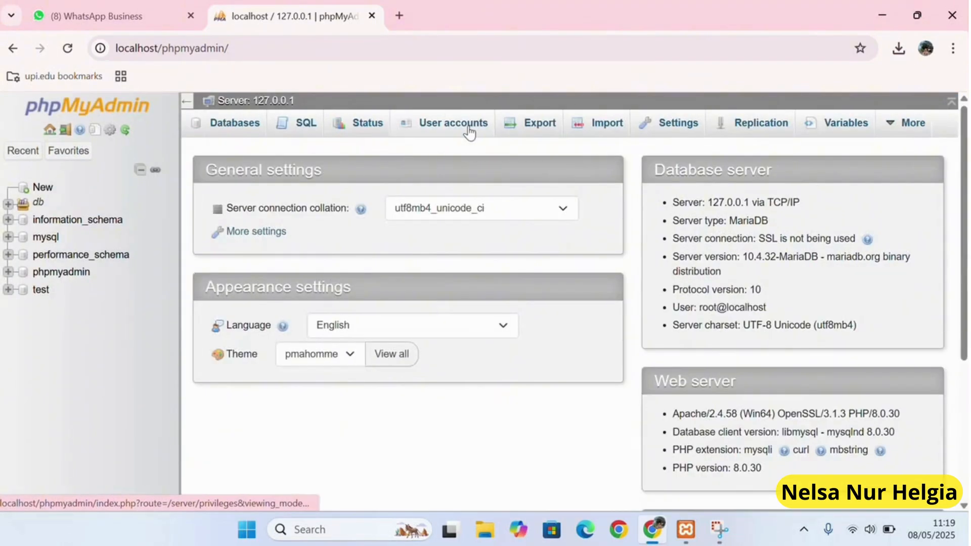
{"action": "left_click", "coordinate": [220, 123]}
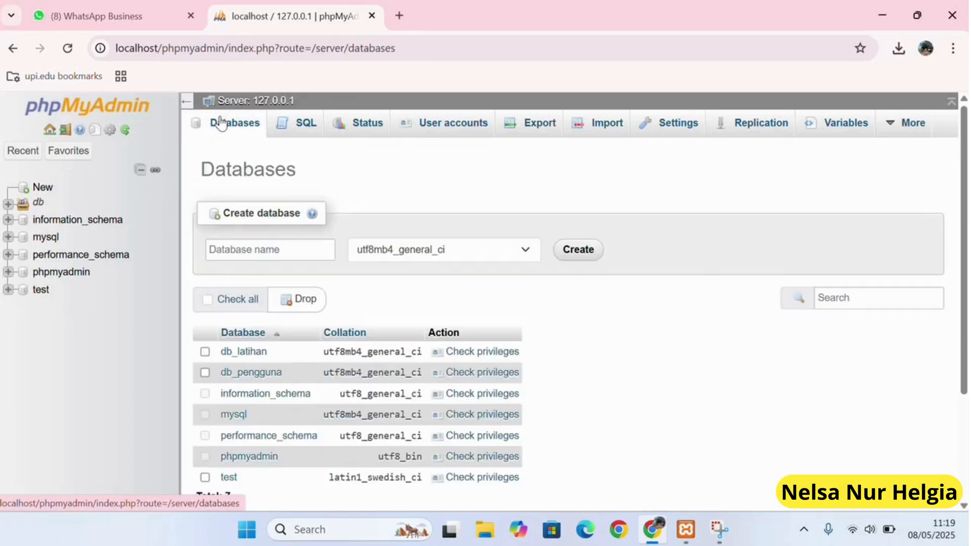
{"action": "left_click", "coordinate": [8, 203]}
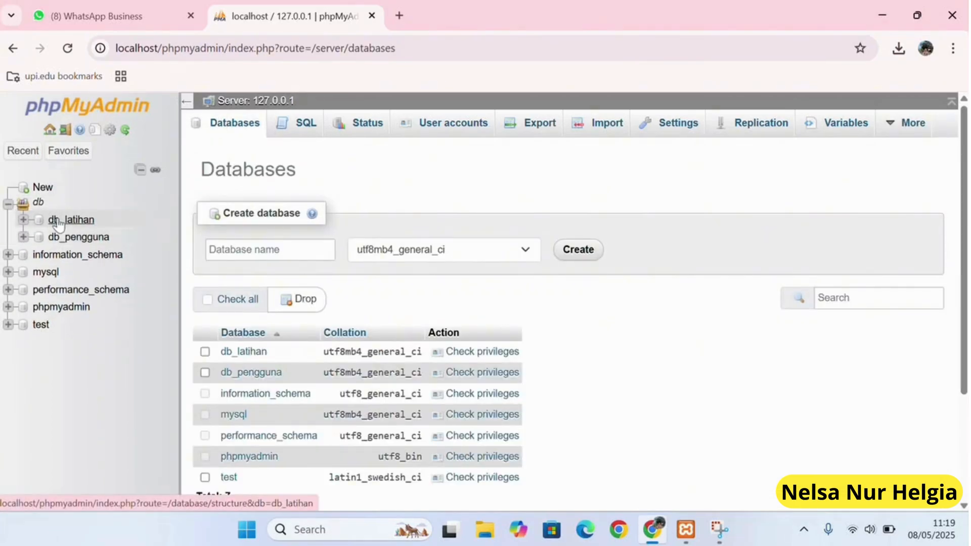
{"action": "left_click", "coordinate": [96, 238]}
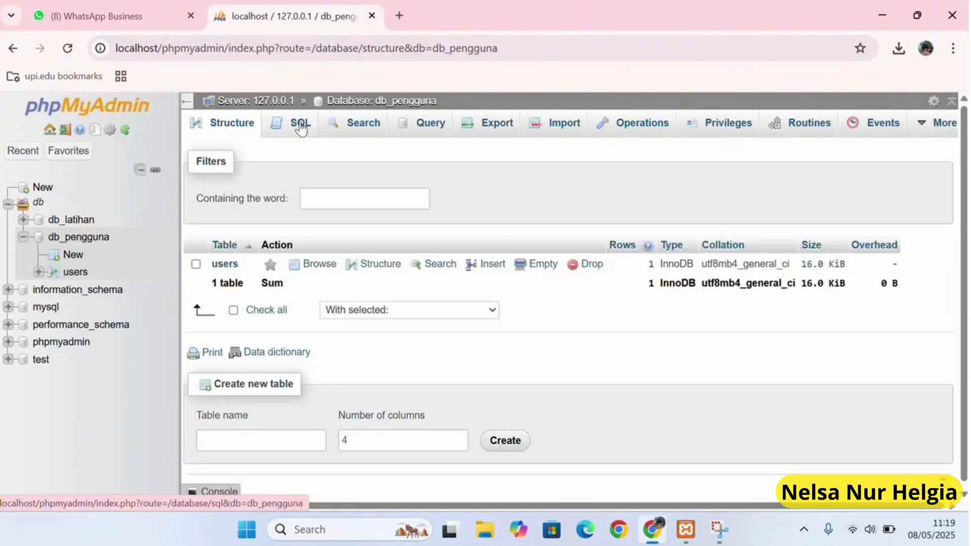
{"action": "left_click", "coordinate": [300, 128]}
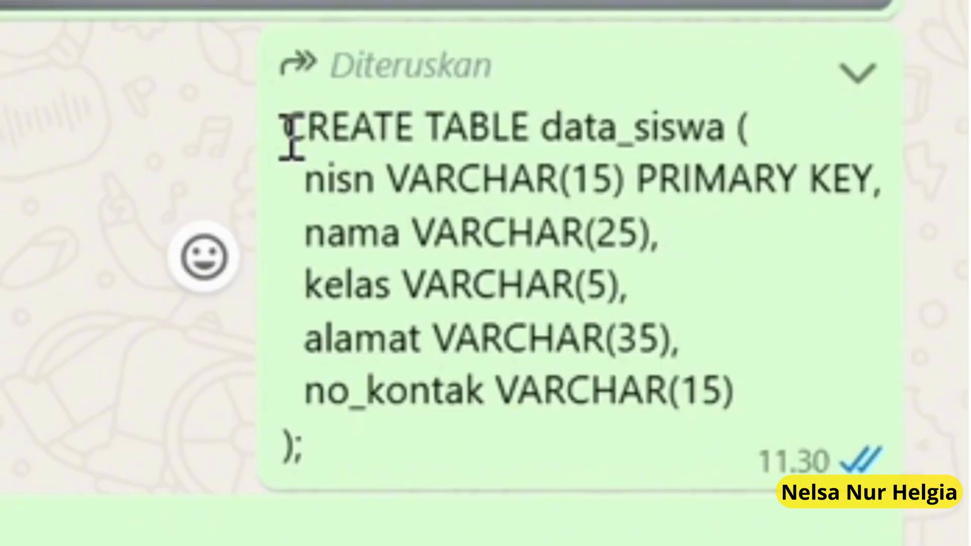
Paste and run the CREATE TABLE data_siswa statement with nisn, nama, kelas, alamat, no_kontak.
{"action": "left_click_drag", "start_coordinate": [288, 134], "coordinate": [448, 390]}
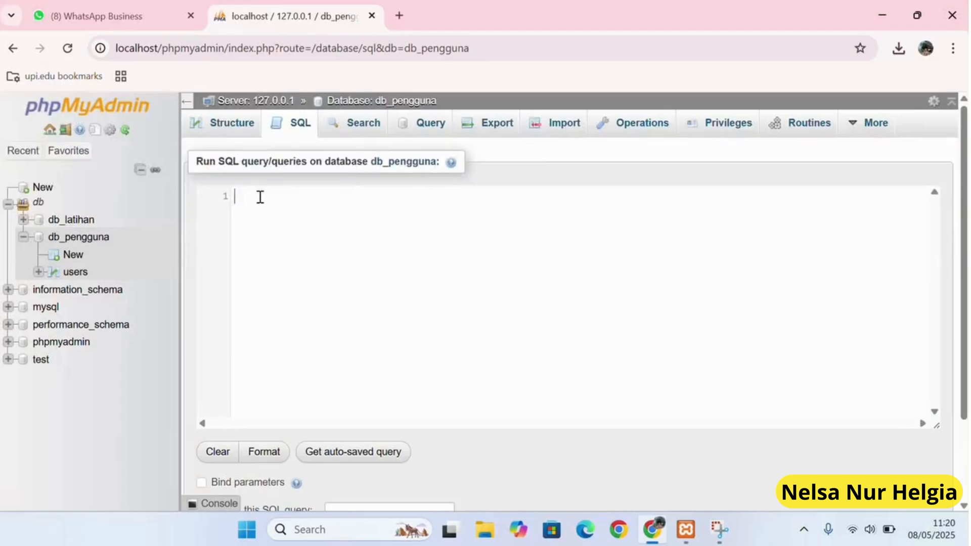
{"action": "left_click", "coordinate": [260, 197]}
{"action": "type", "text": "CREATE TABLE data_siswa (   nisn VARCHAR(15) PRIMARY KEY,   nama VARCHAR(25),   kelas VARCHAR(5),   alamat VARCHAR(35),   no_kontak VARCHAR(15) );"}
{"action": "scroll", "coordinate": [607, 419], "scroll_direction": "down", "scroll_amount": 2}
{"action": "left_click", "coordinate": [887, 449]}
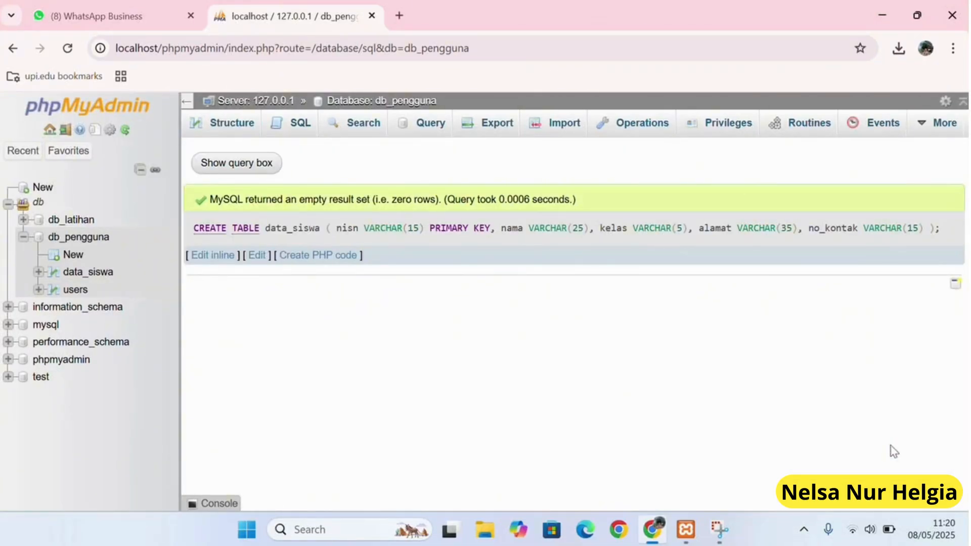
{"action": "key", "text": "super+e"}
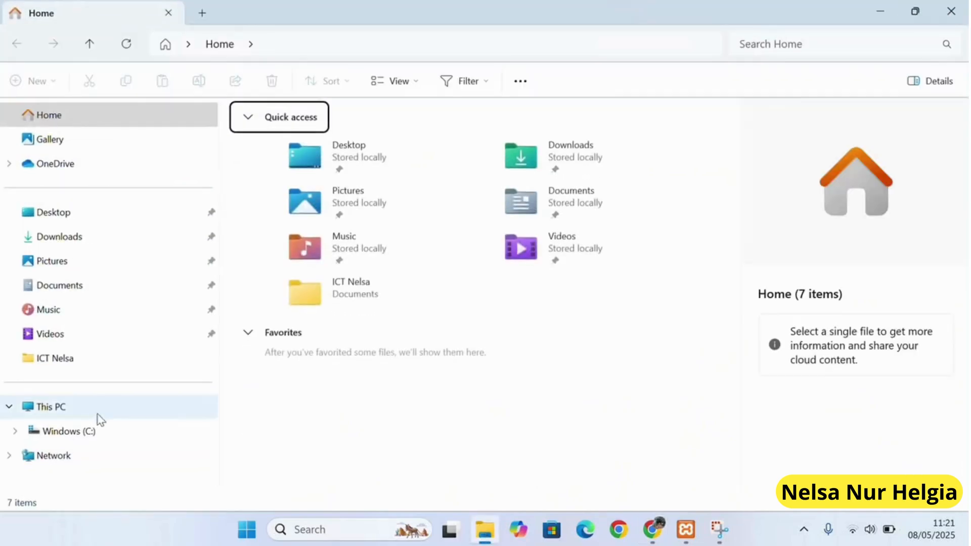
Create a new latihan2 folder inside C:\xampp\htdocs.
{"action": "left_click", "coordinate": [88, 431]}
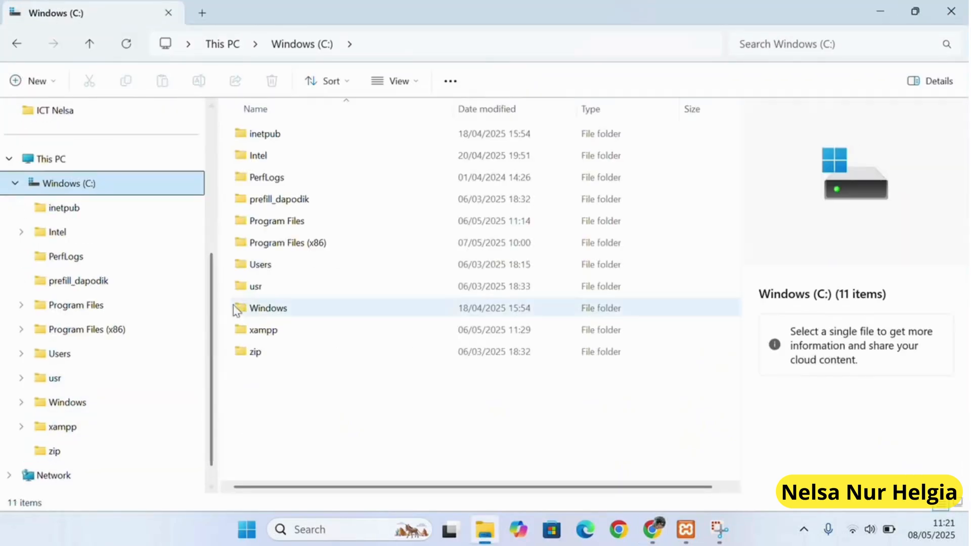
{"action": "double_click", "coordinate": [294, 329]}
{"action": "double_click", "coordinate": [278, 245]}
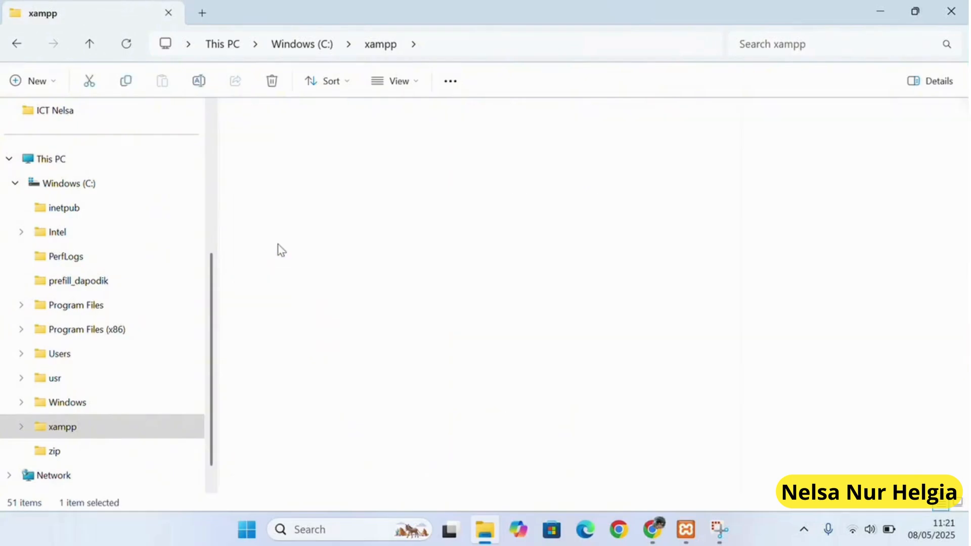
{"action": "left_click", "coordinate": [38, 82]}
{"action": "left_click", "coordinate": [89, 124]}
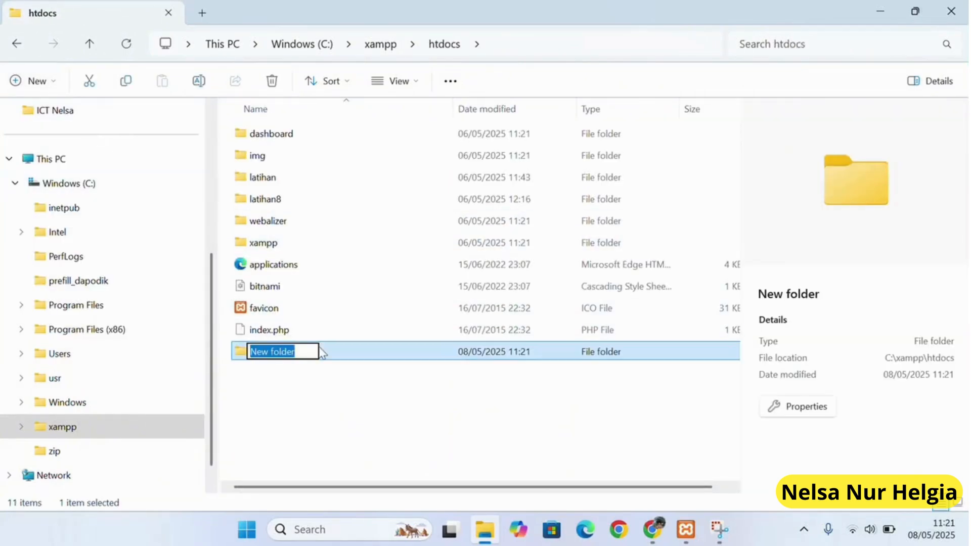
{"action": "type", "text": "latihan"}
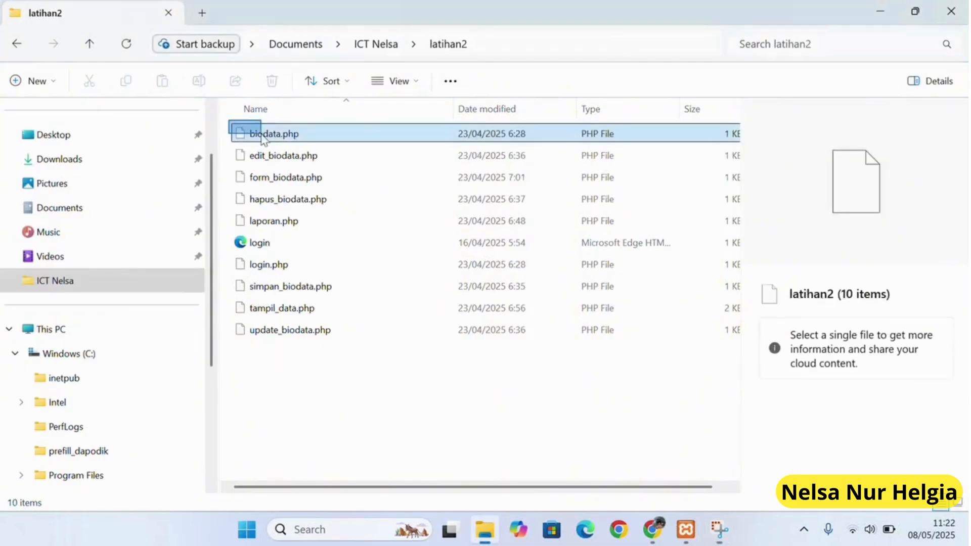
Copy the ten latihan2 project files from Documents into htdocs\latihan2.
{"action": "left_click_drag", "start_coordinate": [259, 133], "coordinate": [613, 333]}
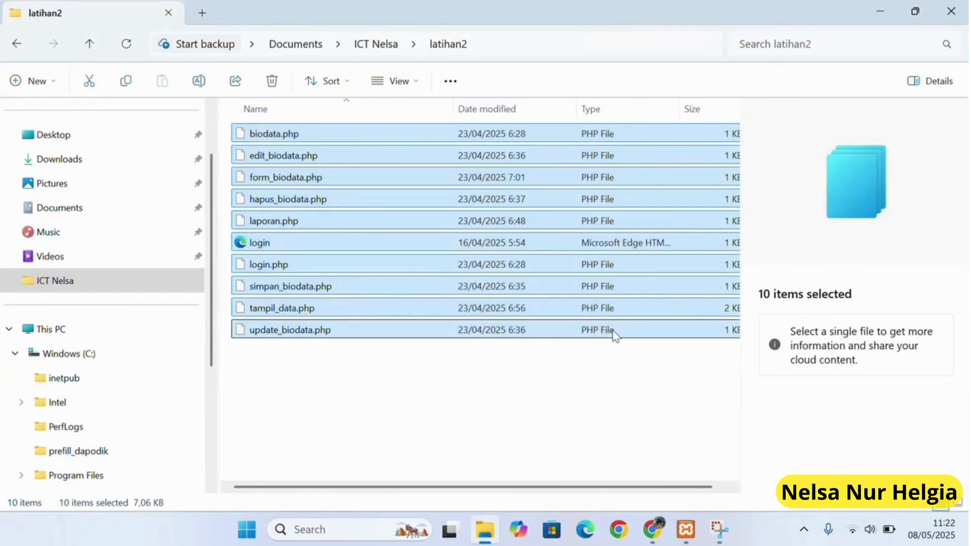
{"action": "right_click", "coordinate": [614, 333]}
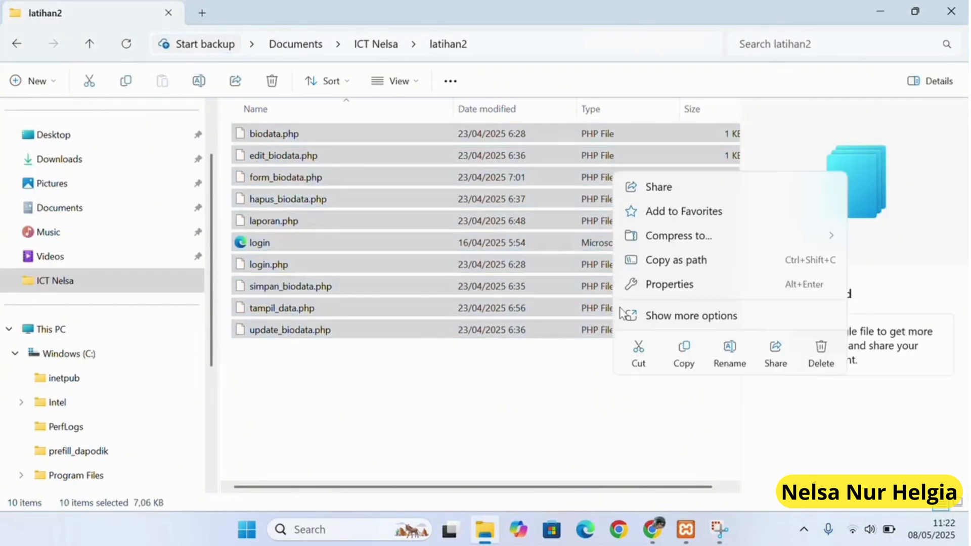
{"action": "left_click", "coordinate": [682, 354]}
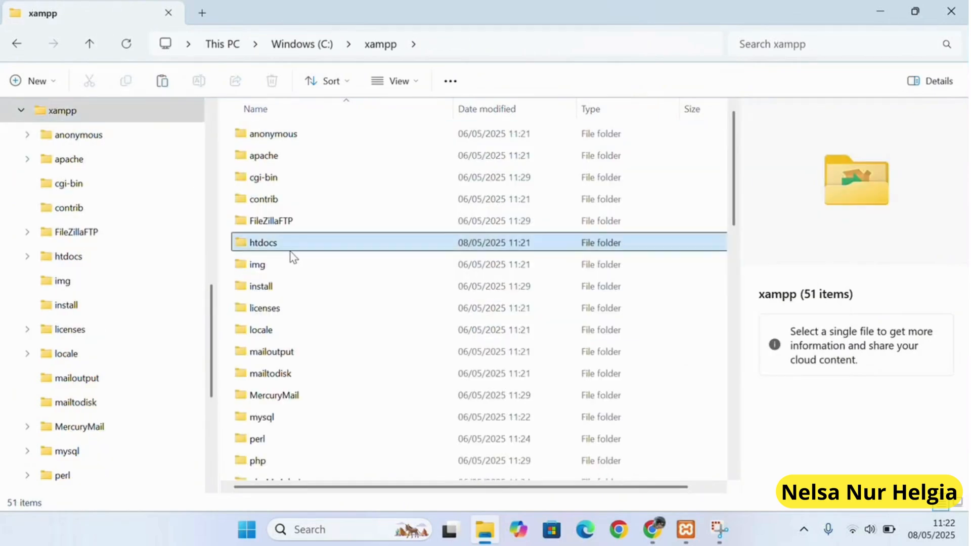
{"action": "double_click", "coordinate": [290, 248]}
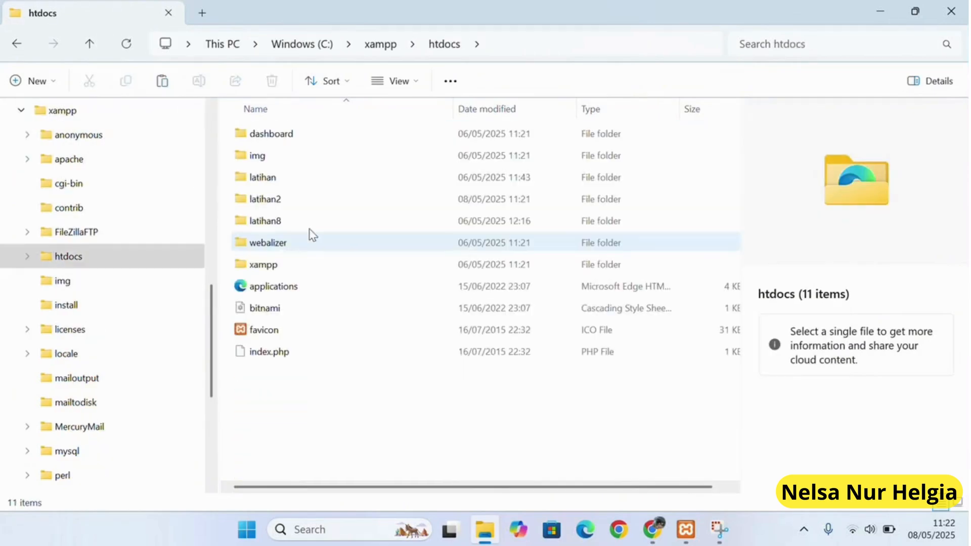
{"action": "double_click", "coordinate": [336, 205]}
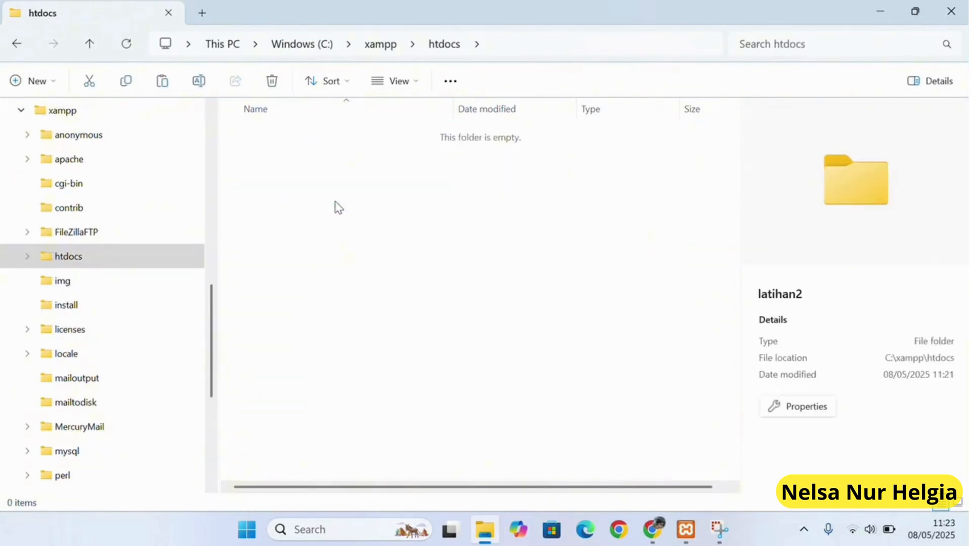
{"action": "right_click", "coordinate": [295, 158]}
{"action": "left_click", "coordinate": [317, 178]}
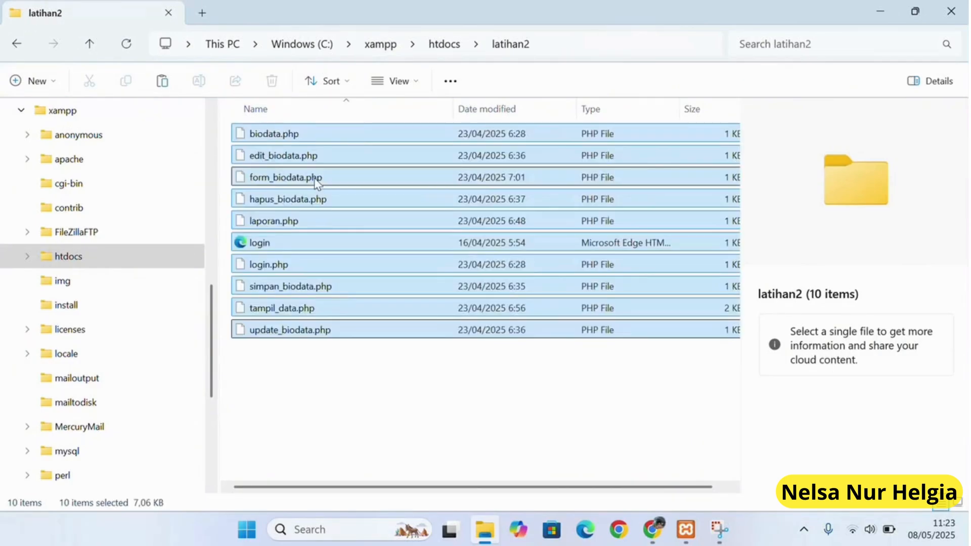
{"action": "left_click", "coordinate": [655, 529]}
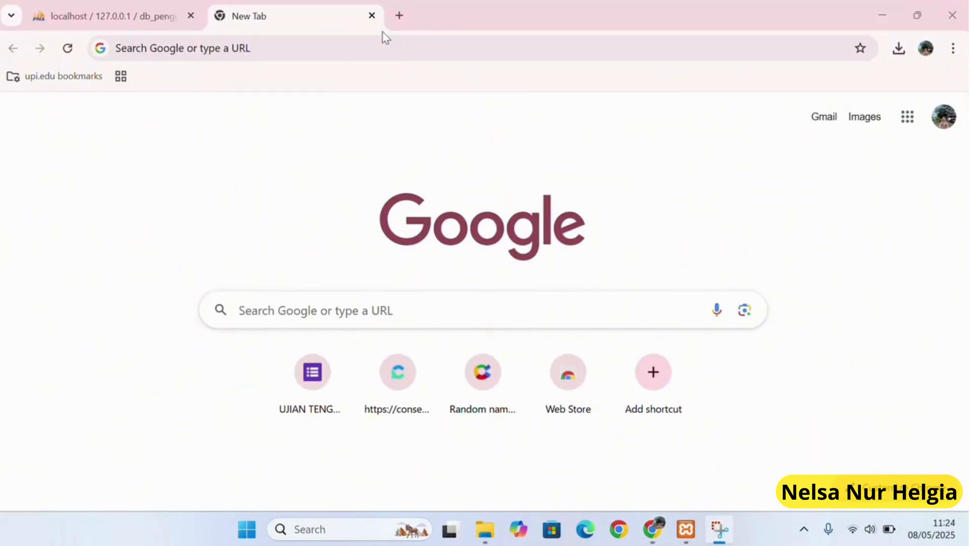
Log in as admin at localhost/latihan2/login.html.
{"action": "left_click", "coordinate": [281, 55]}
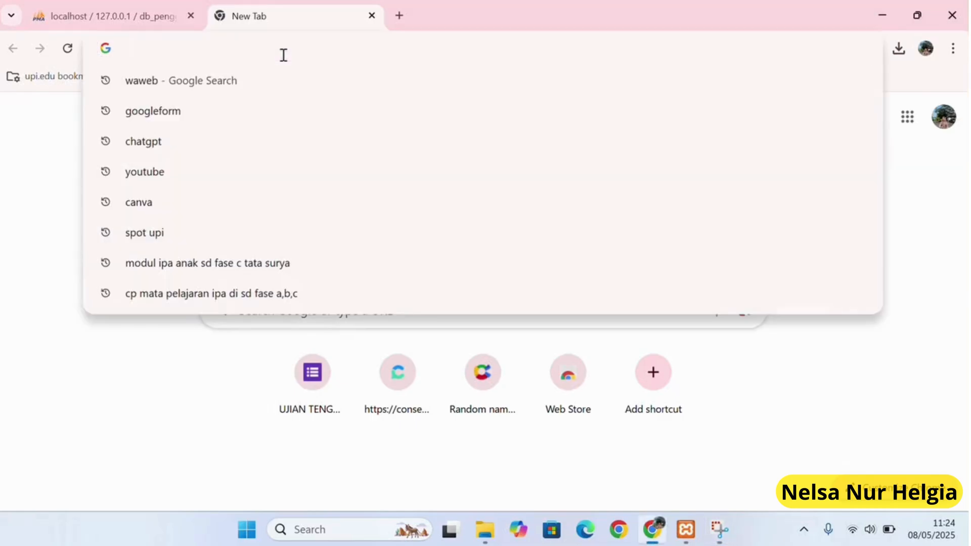
{"action": "type", "text": "localhost/latih"}
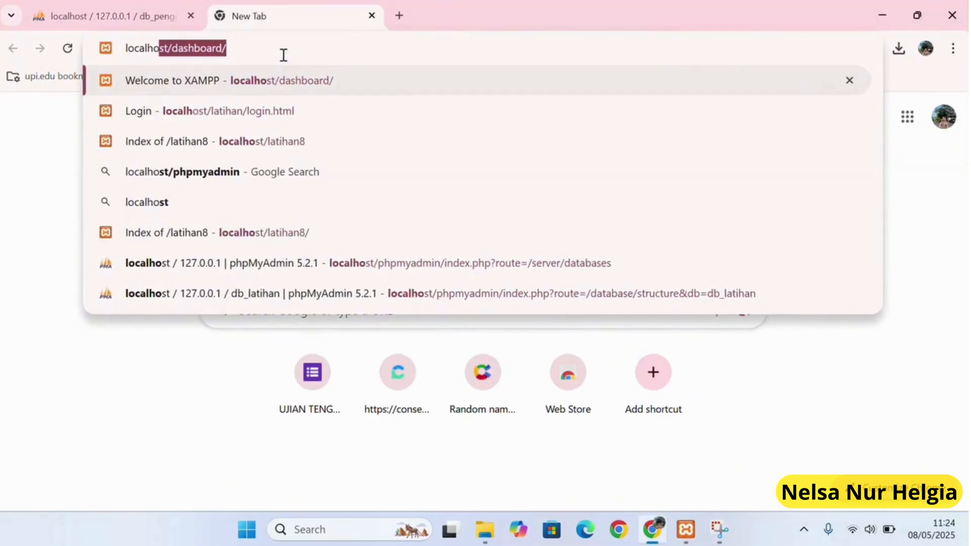
{"action": "type", "text": "an2/login.html"}
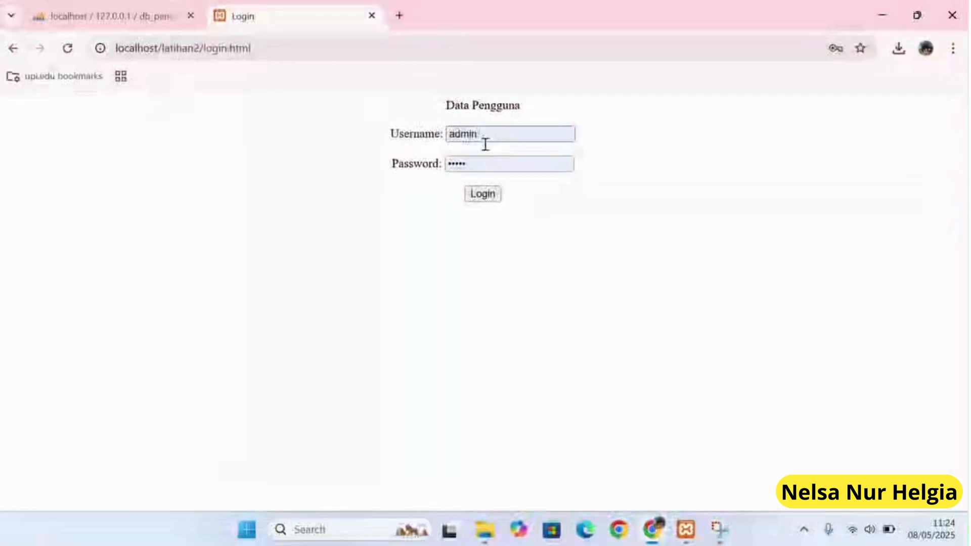
{"action": "left_click", "coordinate": [493, 197]}
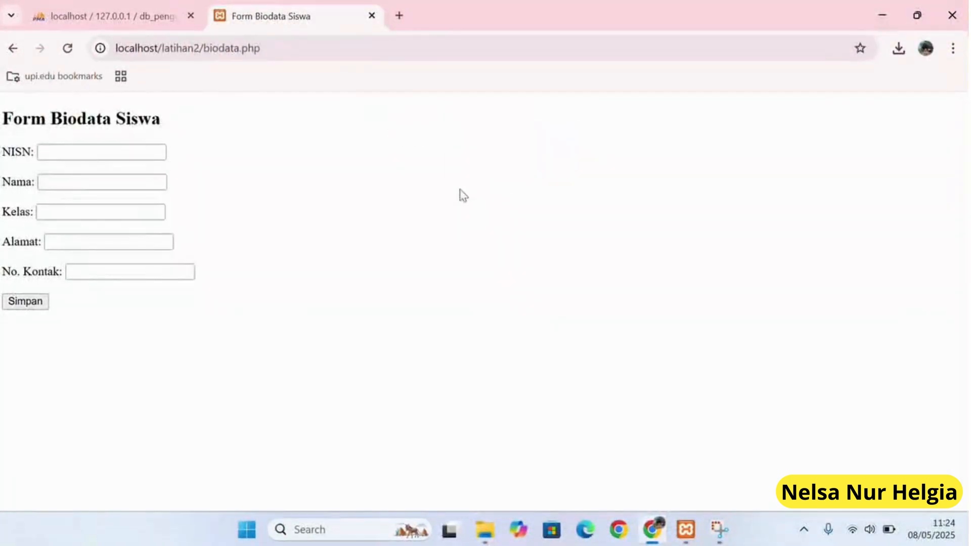
Fill the student biodata form with suggested NISN and name, kelas 4B, alamat Bandung, and save.
{"action": "left_click", "coordinate": [82, 152]}
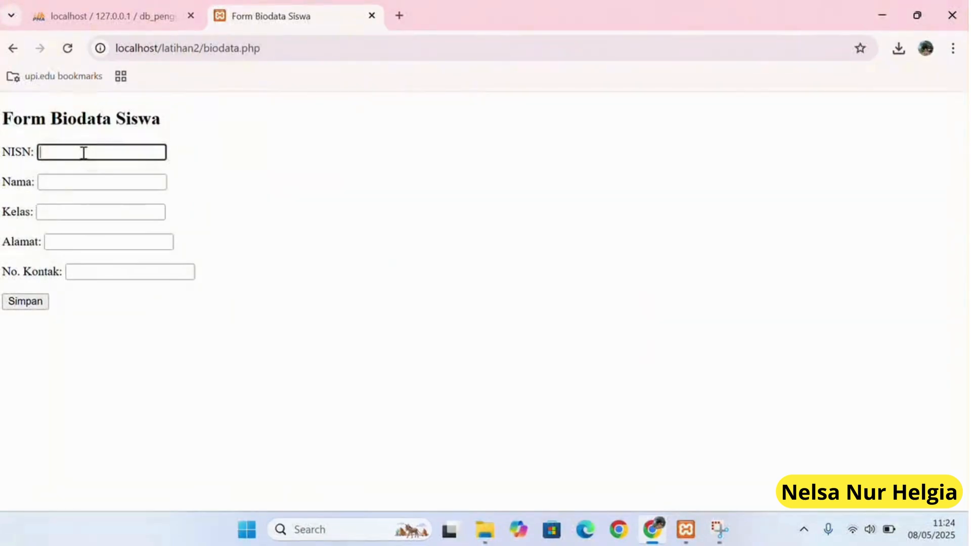
{"action": "left_click", "coordinate": [113, 184]}
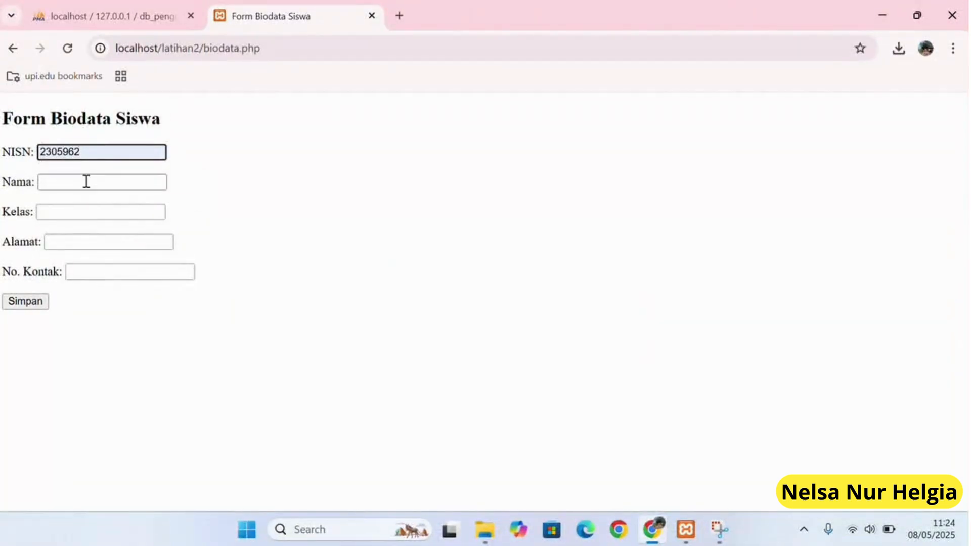
{"action": "left_click", "coordinate": [87, 181]}
{"action": "left_click", "coordinate": [117, 217]}
{"action": "left_click", "coordinate": [82, 210]}
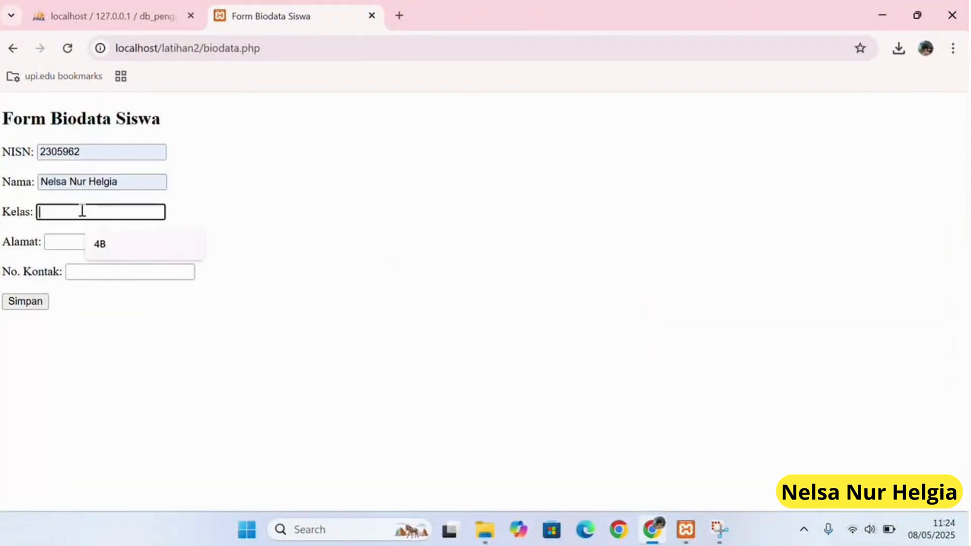
{"action": "left_click", "coordinate": [102, 256]}
{"action": "left_click", "coordinate": [67, 242]}
{"action": "left_click", "coordinate": [104, 276]}
{"action": "left_click", "coordinate": [71, 272]}
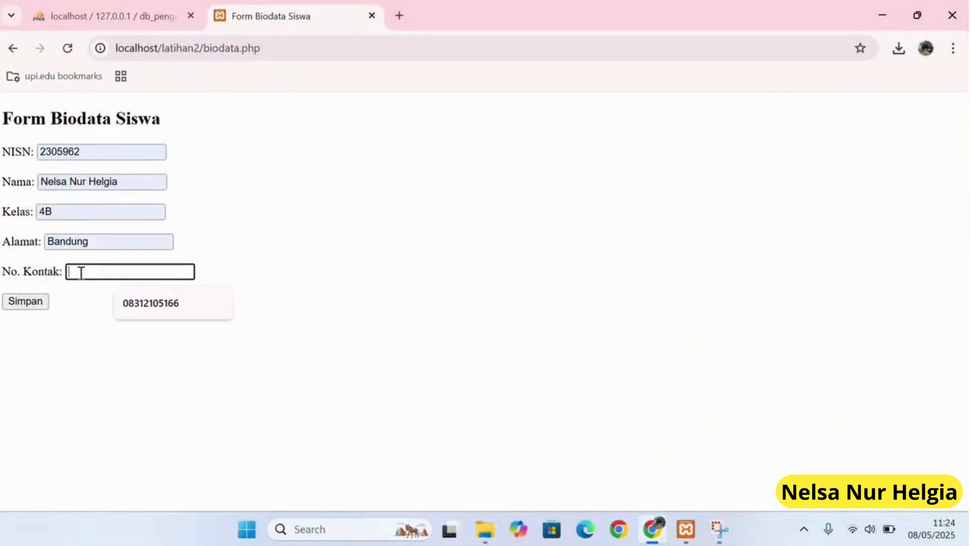
{"action": "left_click", "coordinate": [141, 305]}
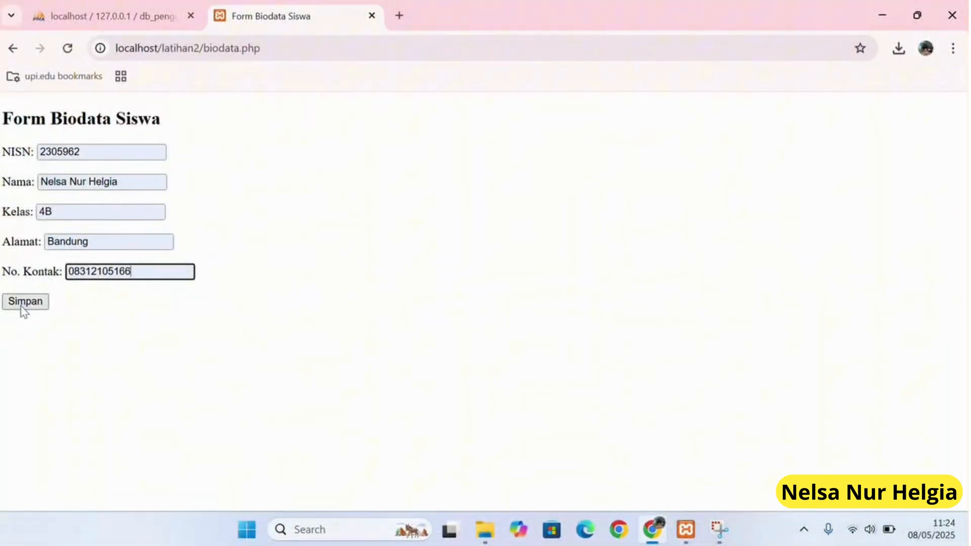
{"action": "left_click", "coordinate": [21, 306]}
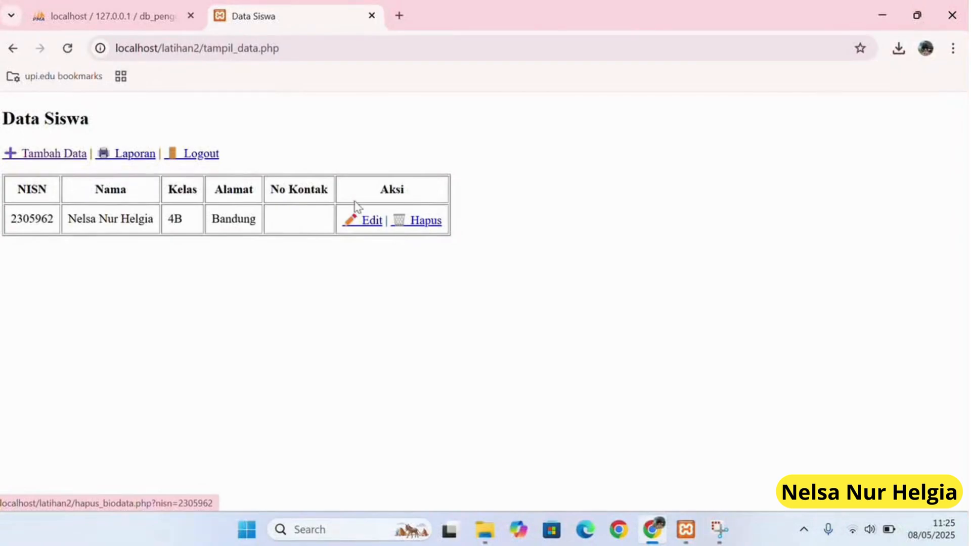
View the Laporan student report without printing, then return to db_pengguna's tables in phpMyAdmin.
{"action": "left_click", "coordinate": [130, 157]}
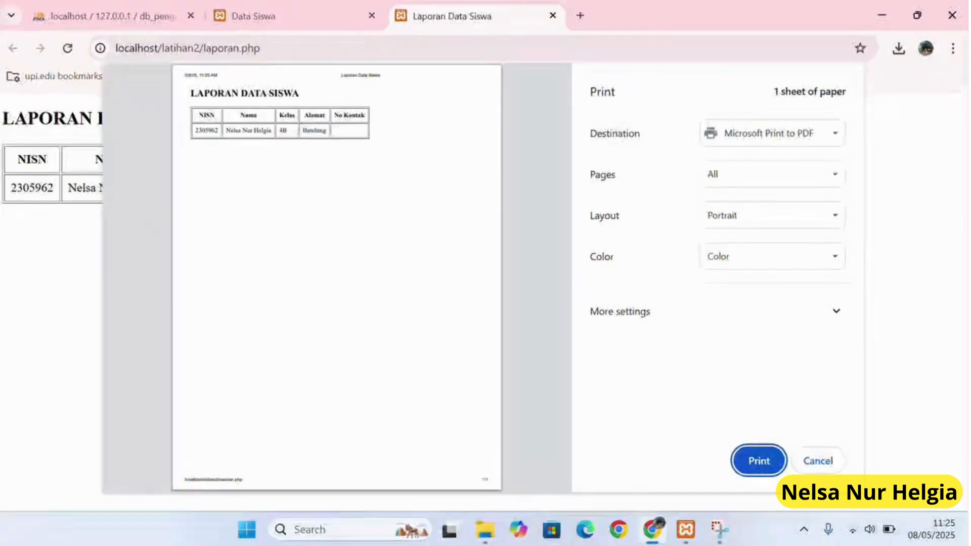
{"action": "left_click", "coordinate": [818, 461]}
{"action": "left_click", "coordinate": [131, 9]}
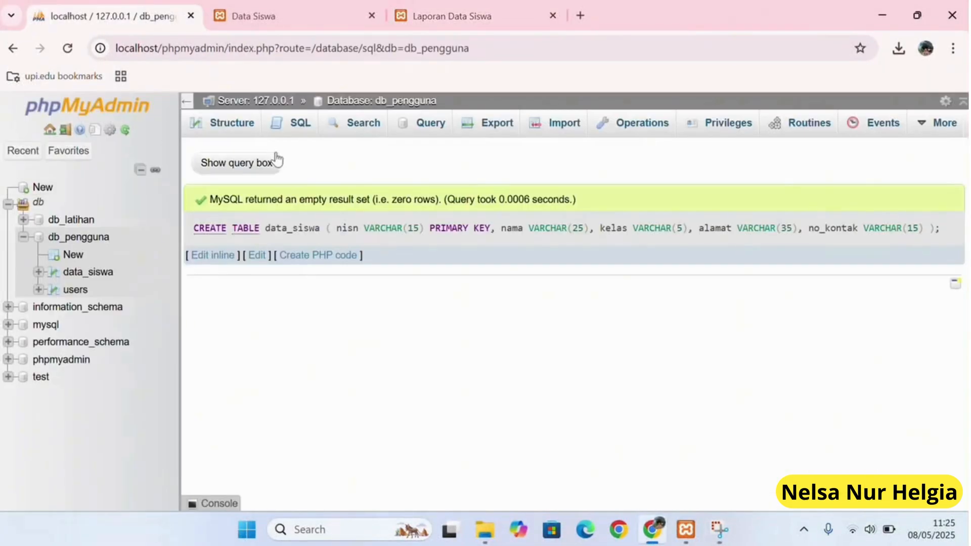
{"action": "left_click", "coordinate": [223, 127]}
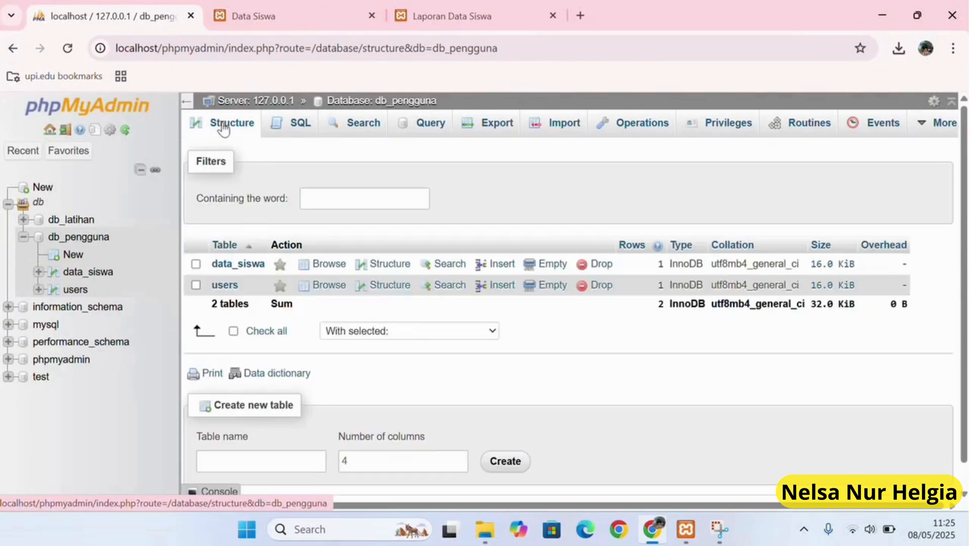
Show the structure of the data_siswa table.
{"action": "left_click", "coordinate": [403, 26]}
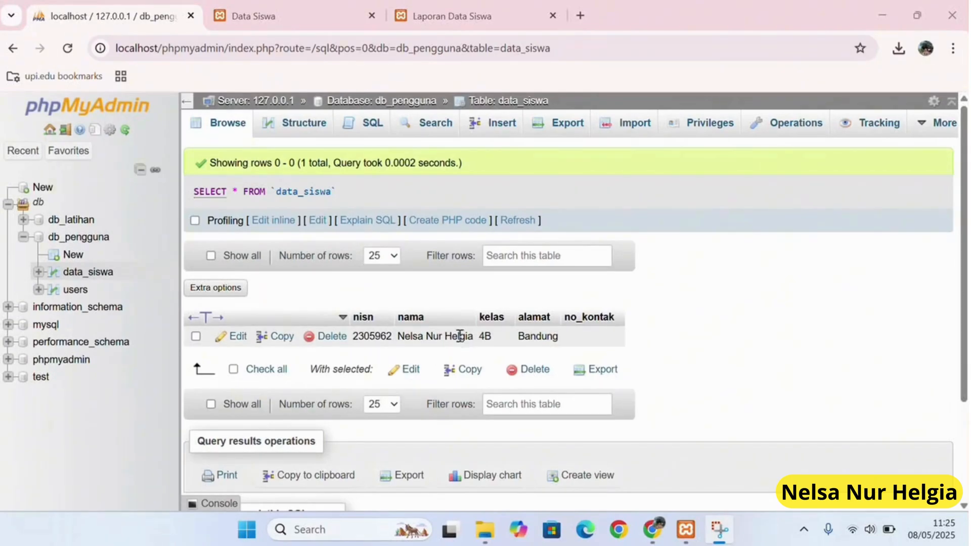
{"action": "scroll", "coordinate": [415, 341], "scroll_direction": "down", "scroll_amount": 1}
{"action": "scroll", "coordinate": [354, 203], "scroll_direction": "up", "scroll_amount": 1}
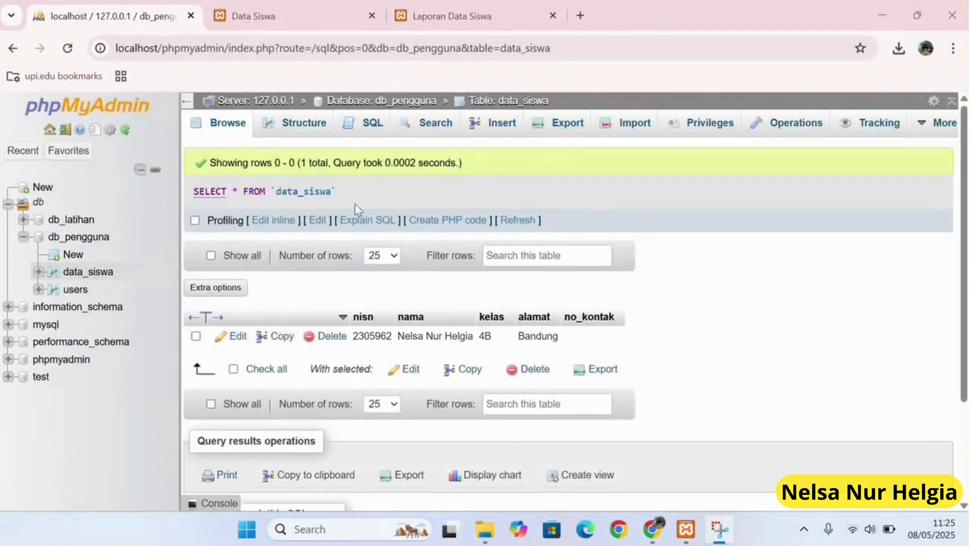
{"action": "left_click", "coordinate": [318, 129]}
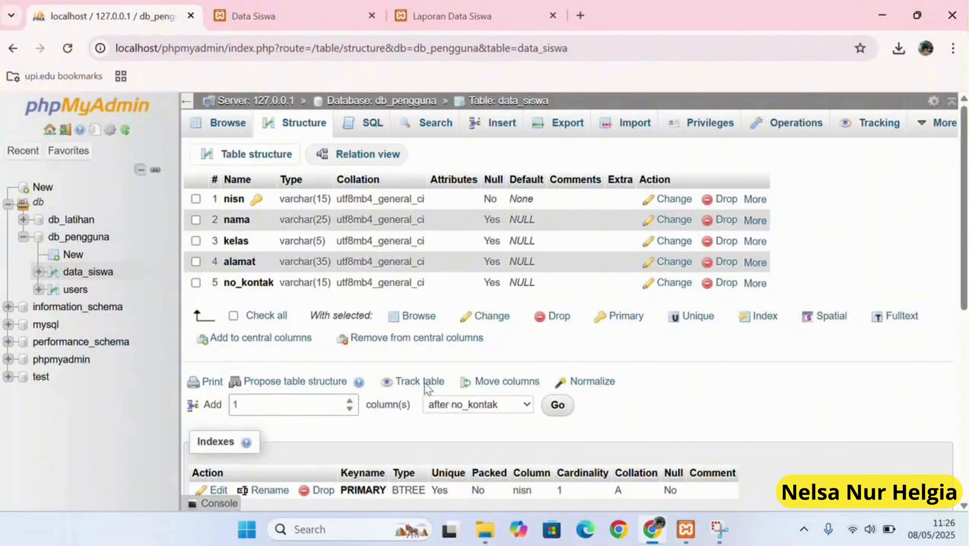
Add a nilai_rapot column of type VARCHAR with length 4 to data_siswa and save it.
{"action": "left_click", "coordinate": [556, 405]}
{"action": "left_click", "coordinate": [251, 219]}
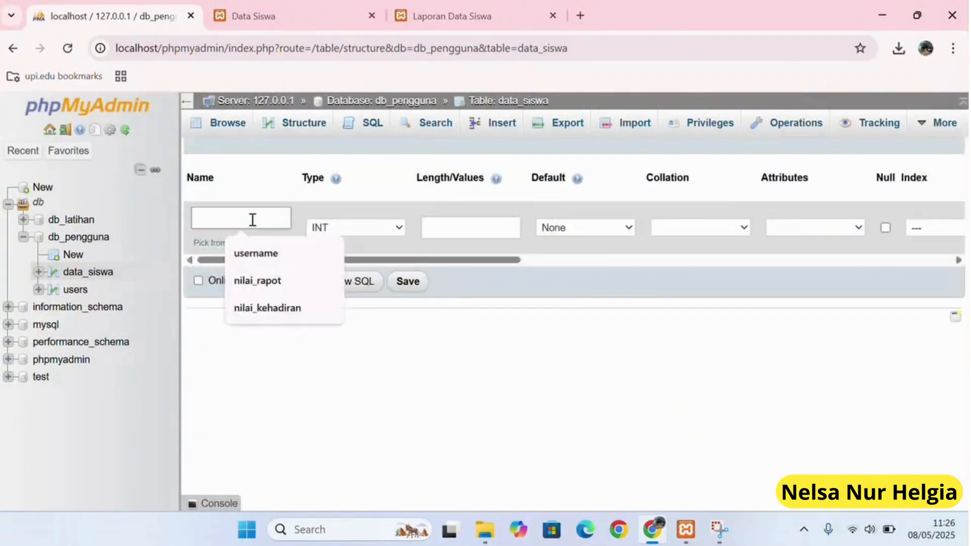
{"action": "type", "text": "n"}
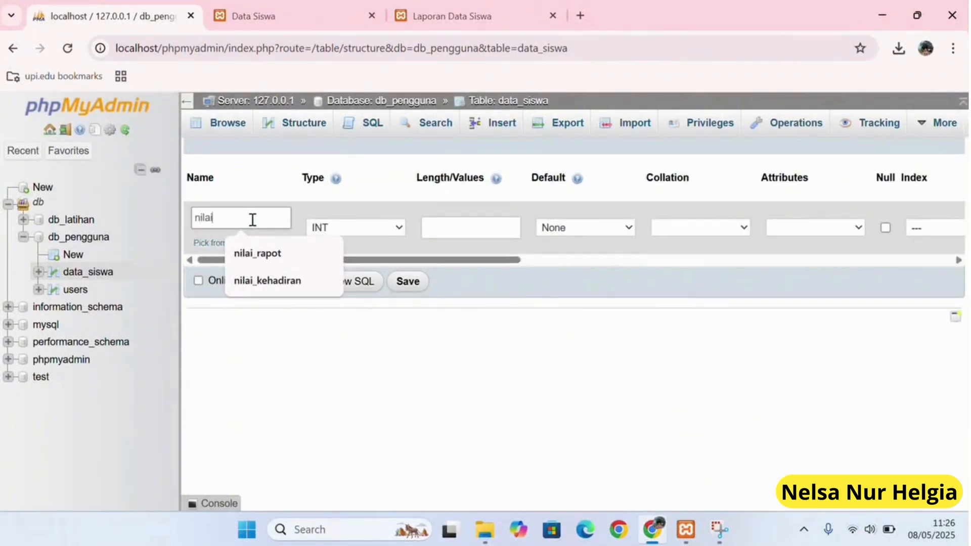
{"action": "type", "text": "ilai"}
{"action": "left_click", "coordinate": [264, 254]}
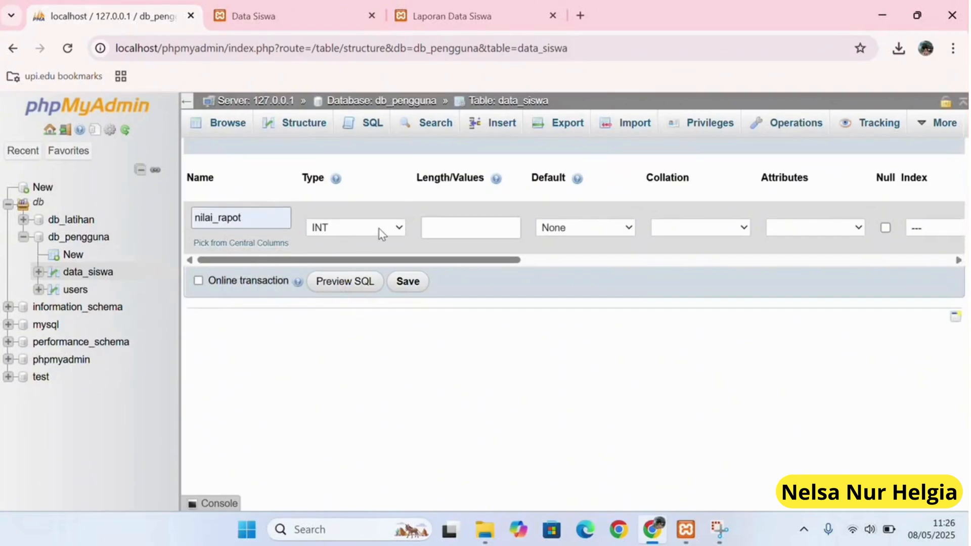
{"action": "left_click", "coordinate": [381, 234]}
{"action": "left_click", "coordinate": [390, 258]}
{"action": "left_click", "coordinate": [471, 229]}
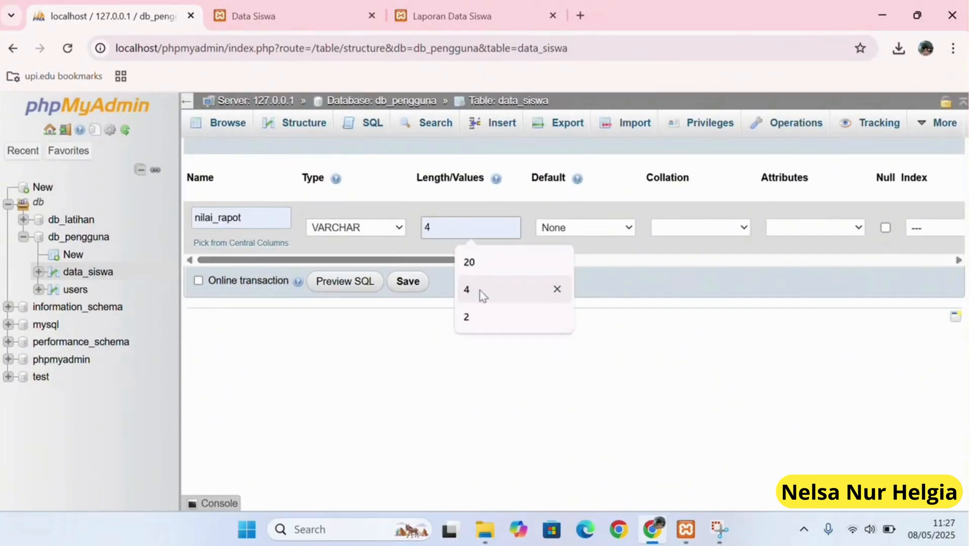
{"action": "left_click", "coordinate": [480, 295]}
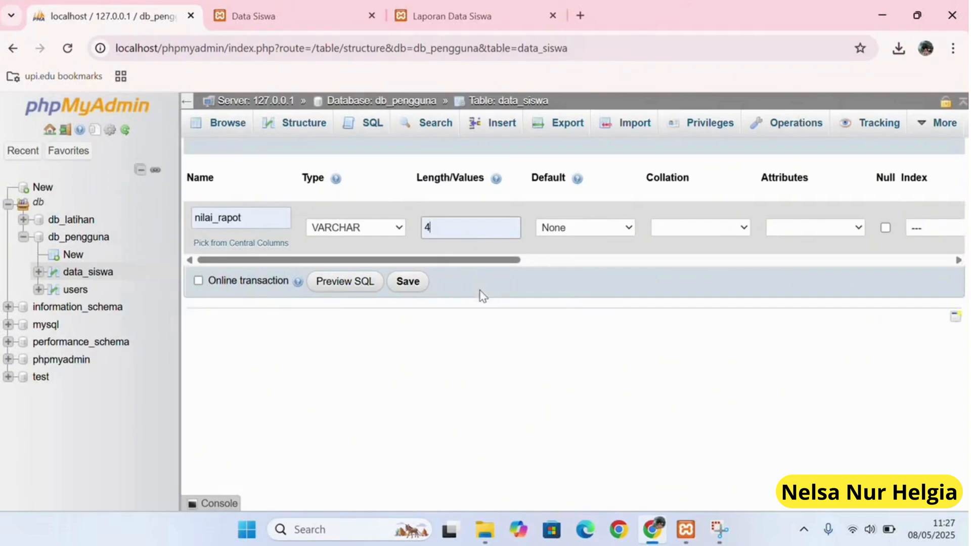
{"action": "left_click", "coordinate": [408, 281]}
{"action": "scroll", "coordinate": [308, 428], "scroll_direction": "down", "scroll_amount": 2}
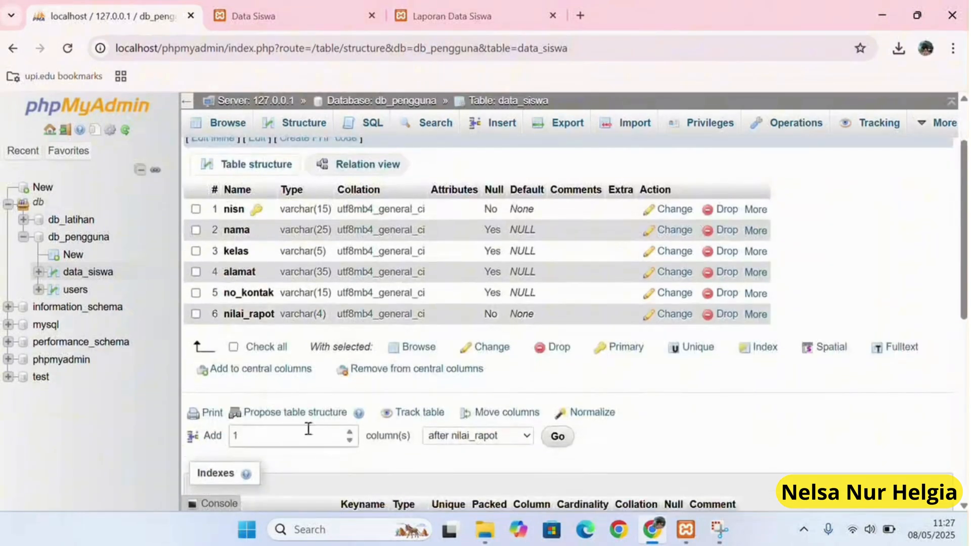
Add a nilai_kehadiran VARCHAR(2) column after nilai_rapot and save it.
{"action": "left_click", "coordinate": [556, 435]}
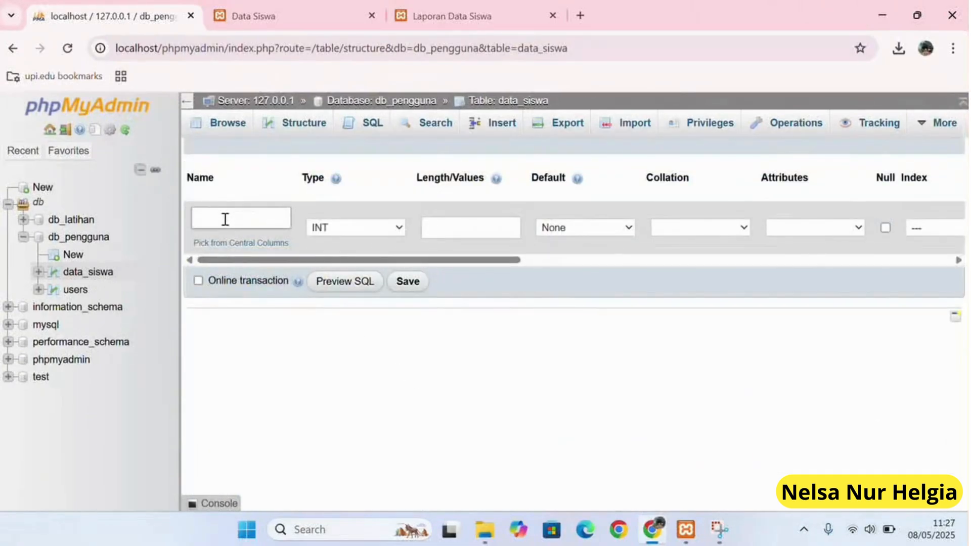
{"action": "left_click", "coordinate": [225, 219]}
{"action": "left_click", "coordinate": [275, 305]}
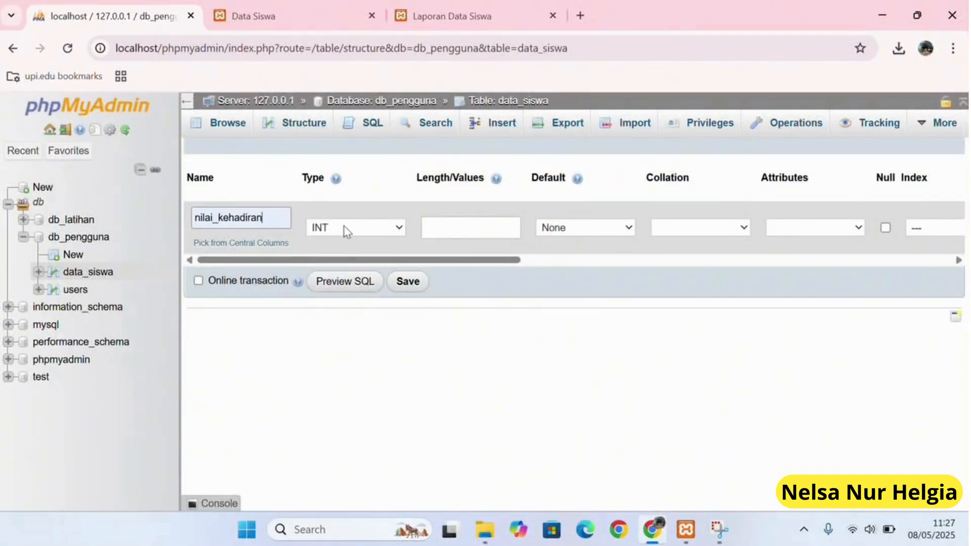
{"action": "left_click", "coordinate": [347, 229]}
{"action": "left_click", "coordinate": [362, 264]}
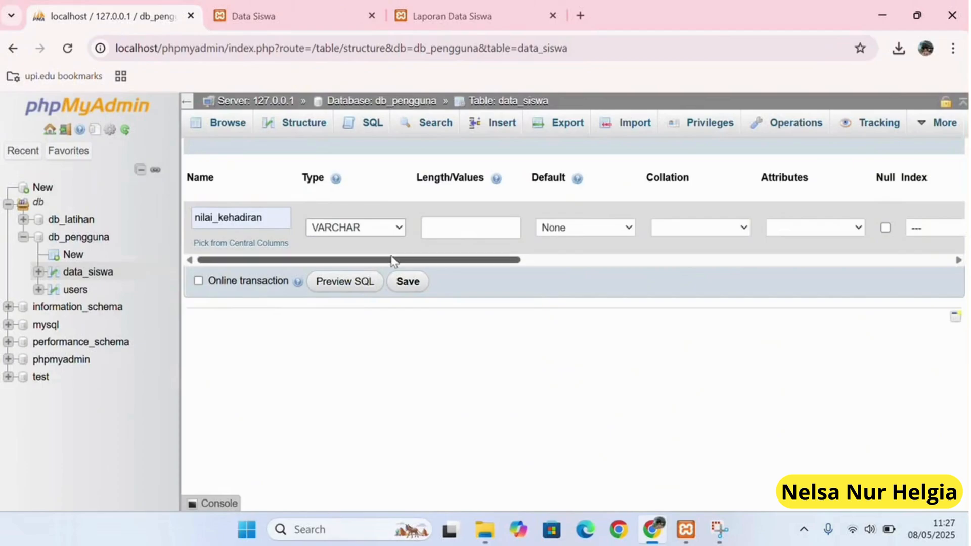
{"action": "left_click", "coordinate": [461, 231]}
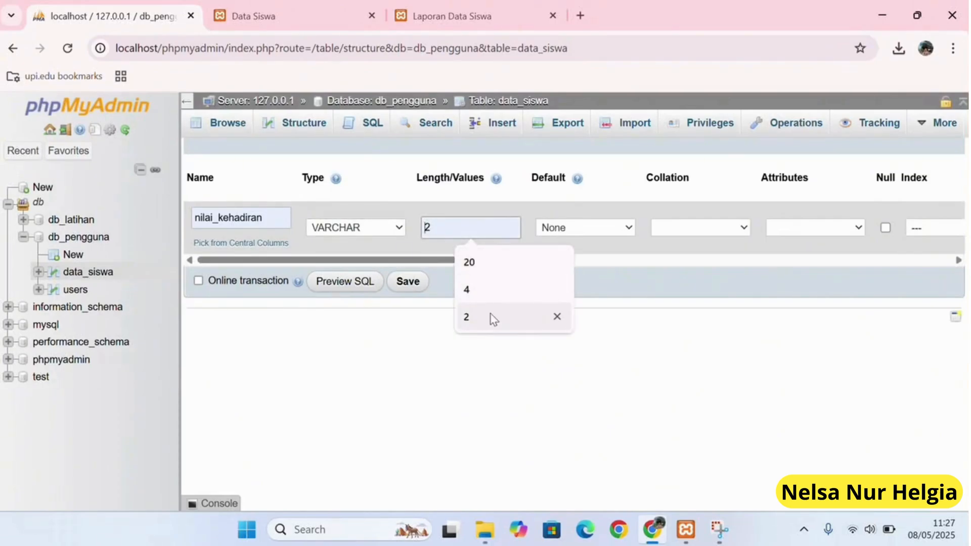
{"action": "left_click", "coordinate": [488, 317]}
{"action": "left_click", "coordinate": [406, 281]}
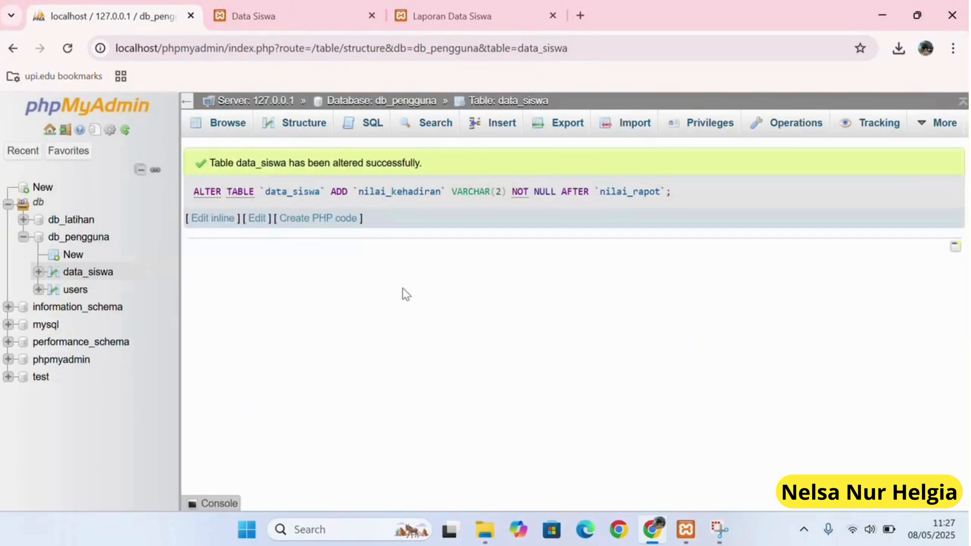
{"action": "scroll", "coordinate": [403, 292], "scroll_direction": "down", "scroll_amount": 2}
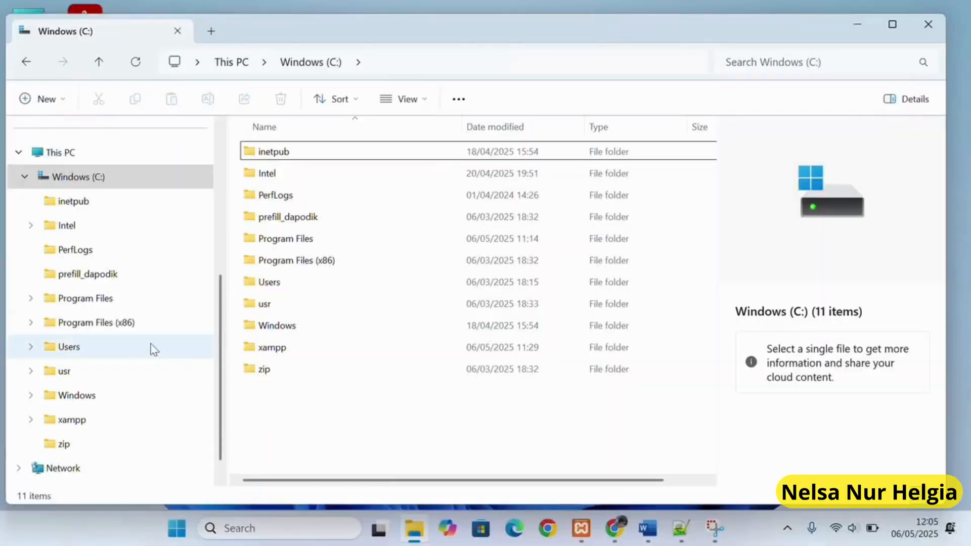
Show the Windows (C:) drive contents in File Explorer.
{"action": "left_click", "coordinate": [129, 179]}
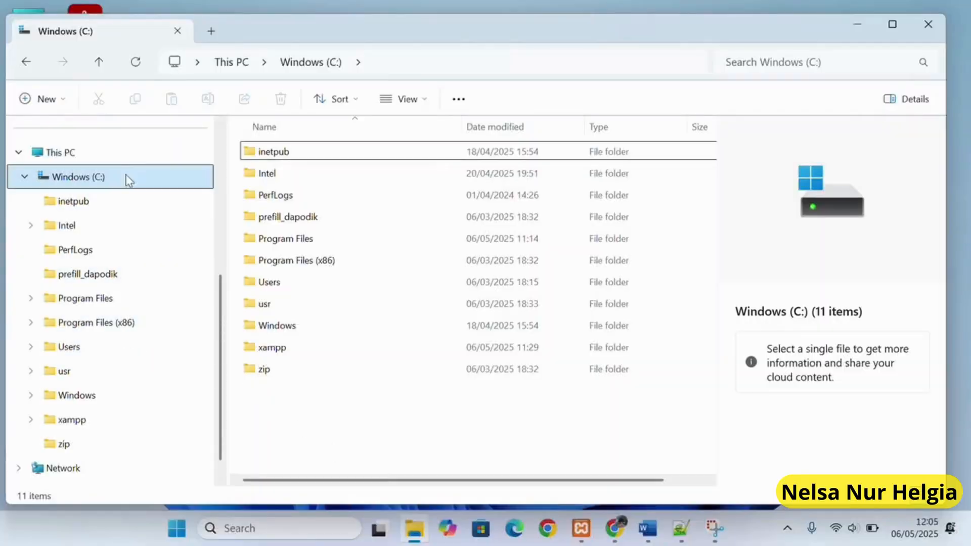
Create a new folder named latihan8 inside C:\xampp\htdocs.
{"action": "left_click", "coordinate": [129, 176]}
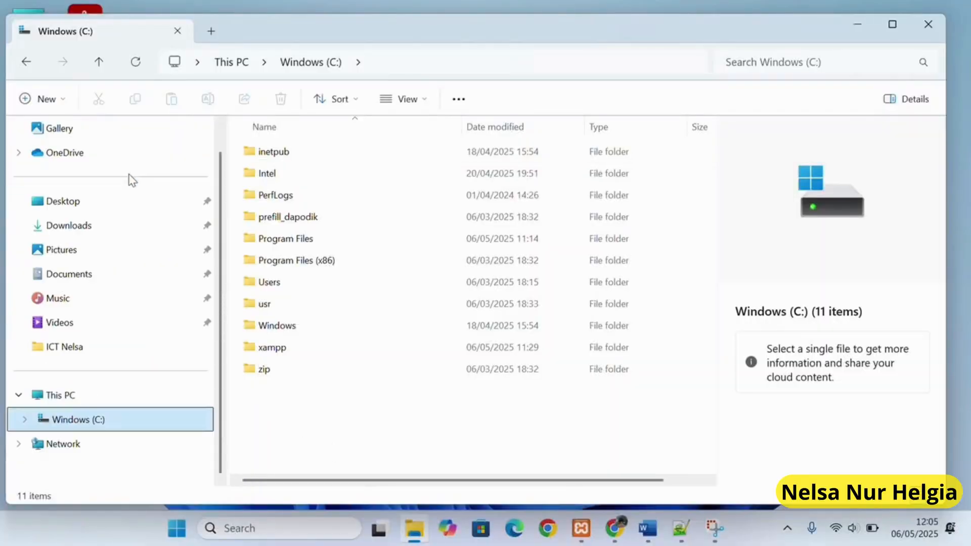
{"action": "double_click", "coordinate": [294, 348]}
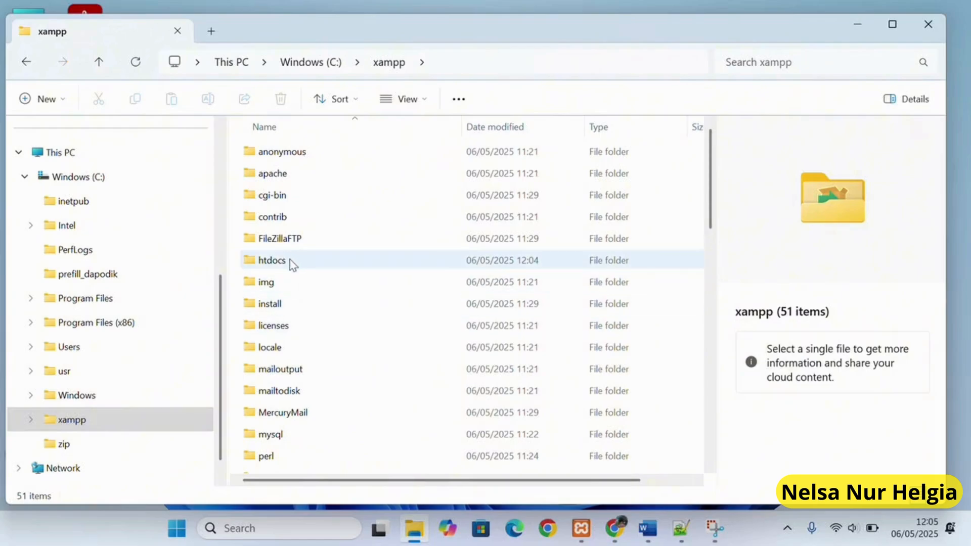
{"action": "double_click", "coordinate": [292, 262]}
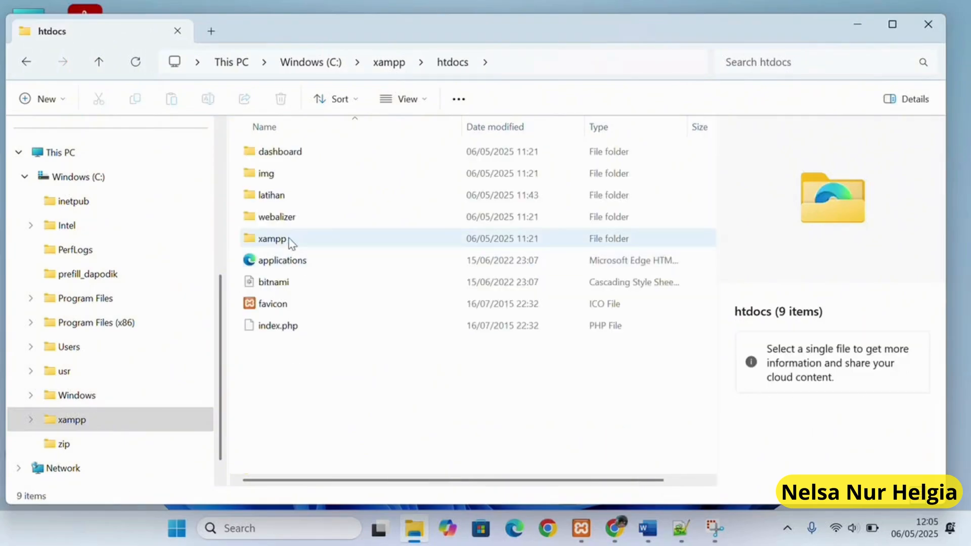
{"action": "left_click", "coordinate": [41, 98]}
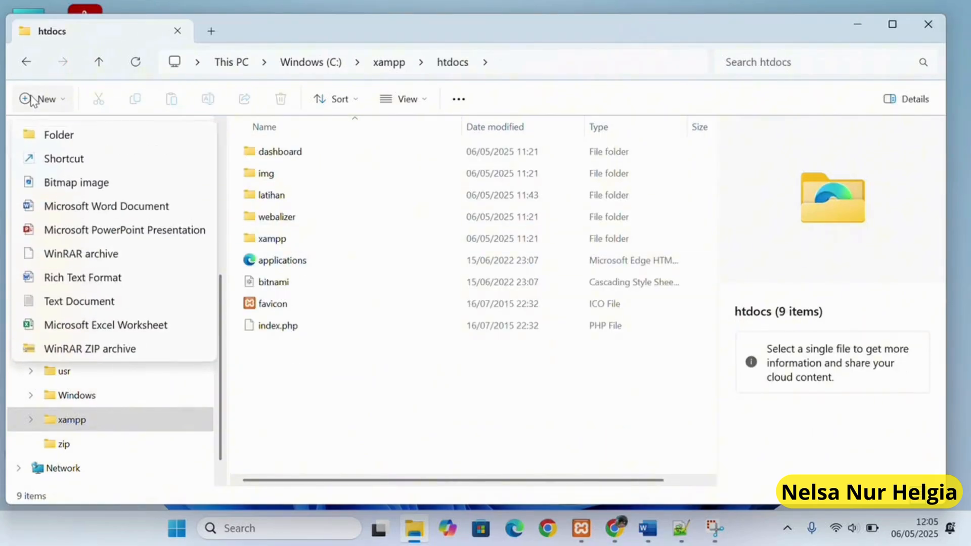
{"action": "left_click", "coordinate": [59, 134]}
{"action": "type", "text": "latihan8"}
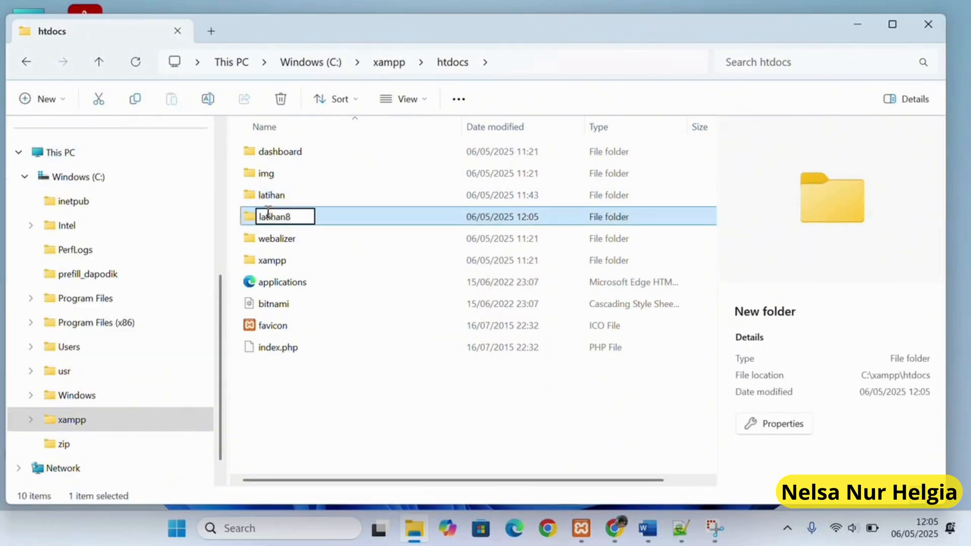
{"action": "key", "text": "Return"}
{"action": "left_click", "coordinate": [615, 528]}
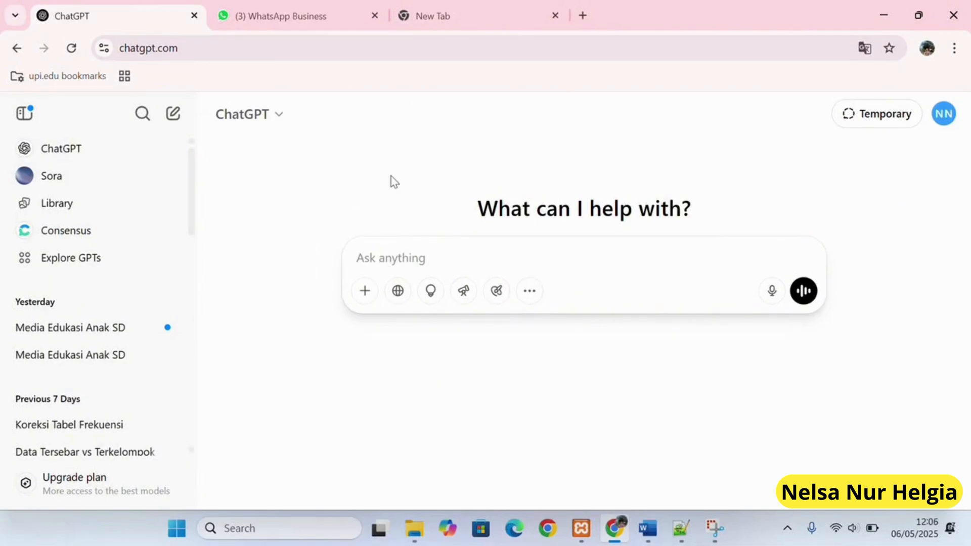
Paste the PHP login-program request into ChatGPT and send it.
{"action": "left_click", "coordinate": [406, 24]}
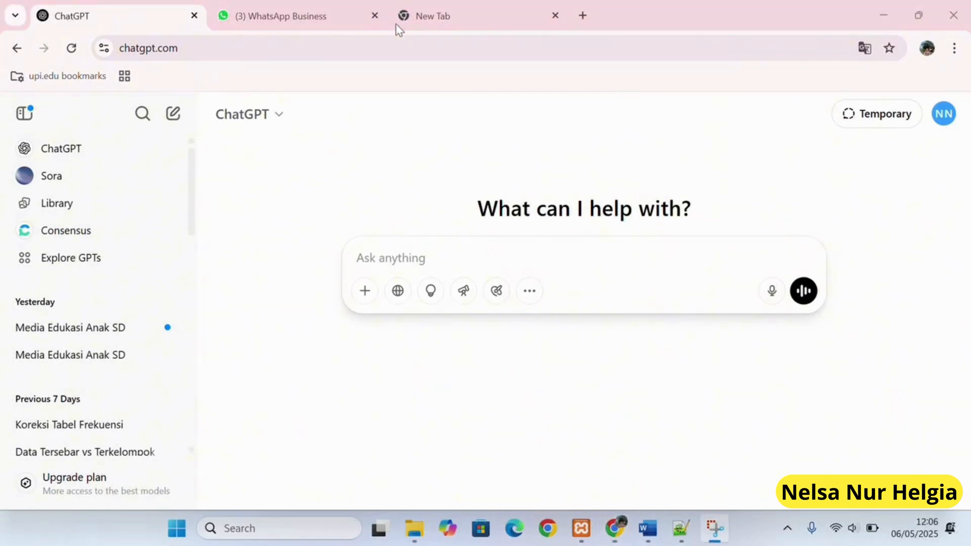
{"action": "left_click", "coordinate": [400, 253]}
{"action": "type", "text": "Saya mau membuat program login menggunakan php dan menggunakan database mysql. Buatkan codingnya dengan database namanya \"db_latihan\" dan 1 tabel dengan nama tabel \"users\"."}
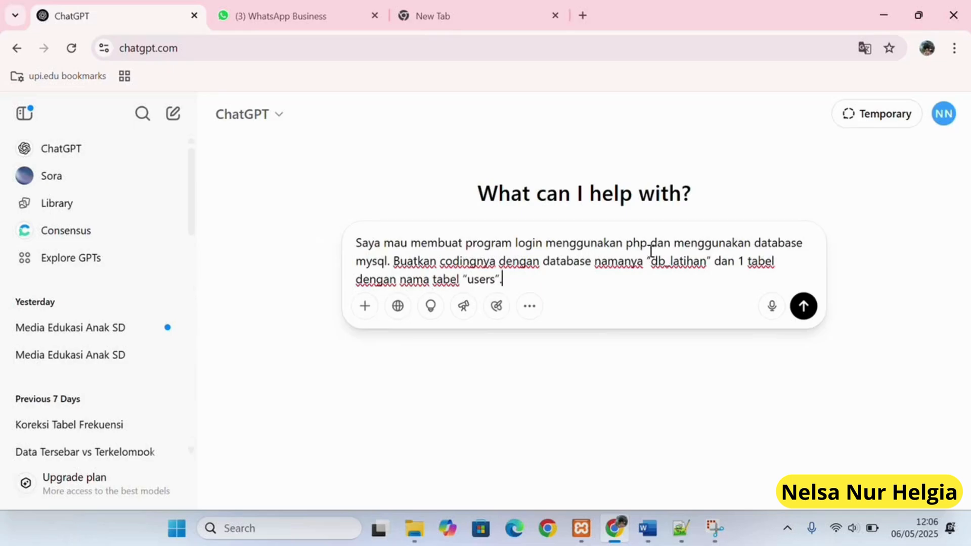
{"action": "left_click", "coordinate": [803, 306]}
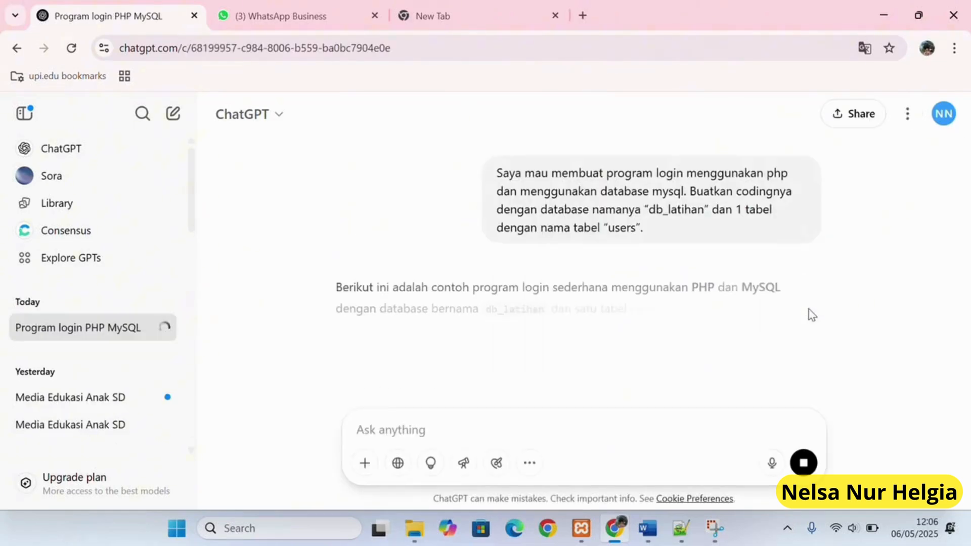
Copy the SQL block creating database db_latihan and its users table from the reply.
{"action": "scroll", "coordinate": [684, 342], "scroll_direction": "down", "scroll_amount": 5}
{"action": "scroll", "coordinate": [684, 343], "scroll_direction": "down", "scroll_amount": 15}
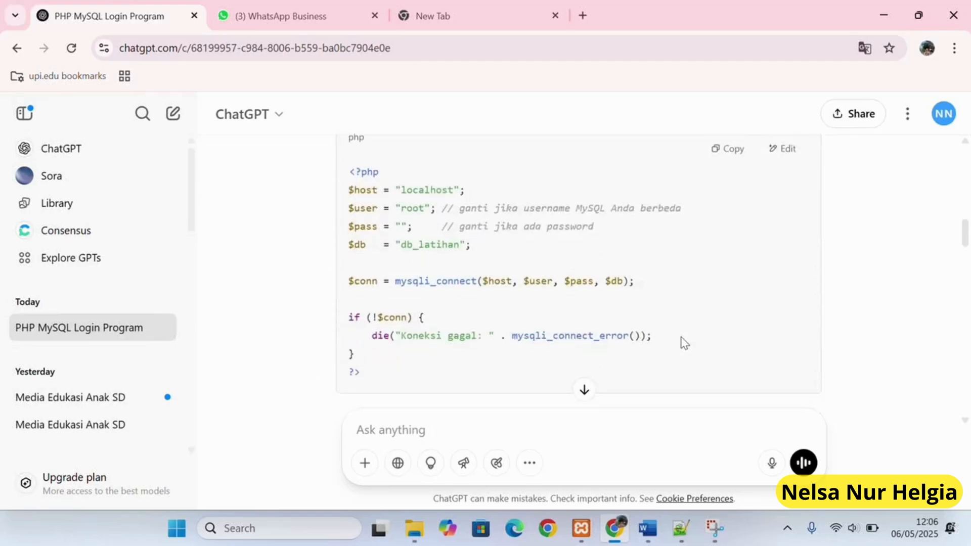
{"action": "scroll", "coordinate": [683, 343], "scroll_direction": "down", "scroll_amount": 10}
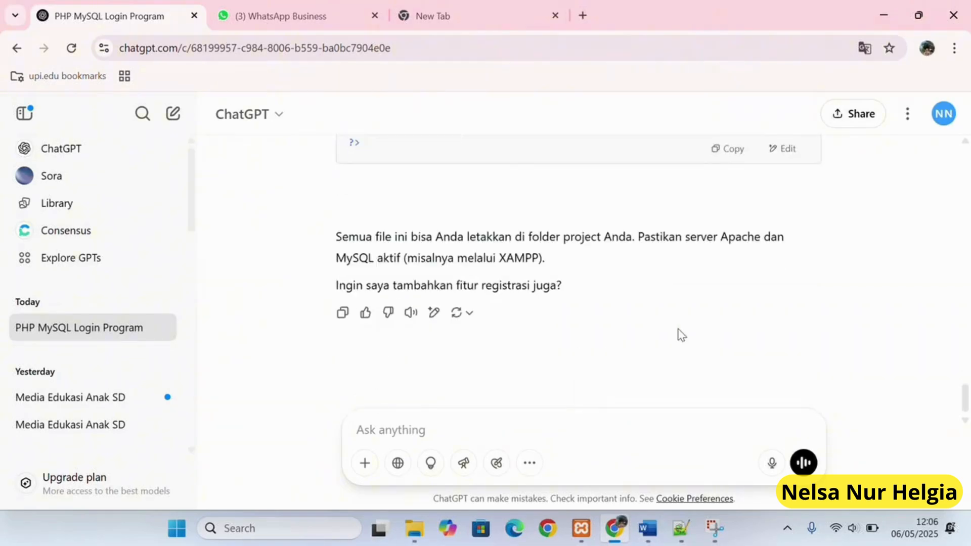
{"action": "scroll", "coordinate": [680, 337], "scroll_direction": "up", "scroll_amount": 20}
{"action": "scroll", "coordinate": [680, 335], "scroll_direction": "up", "scroll_amount": 1}
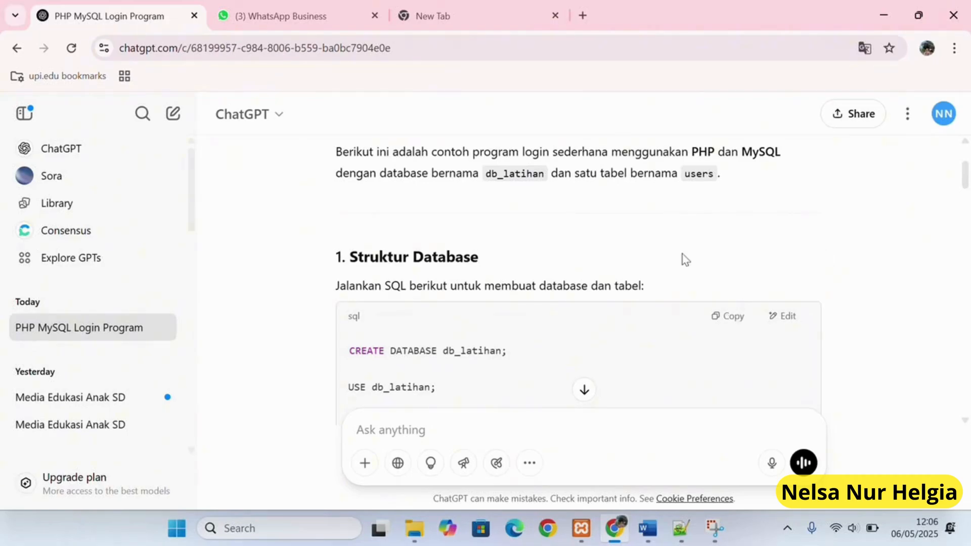
{"action": "left_click", "coordinate": [405, 20]}
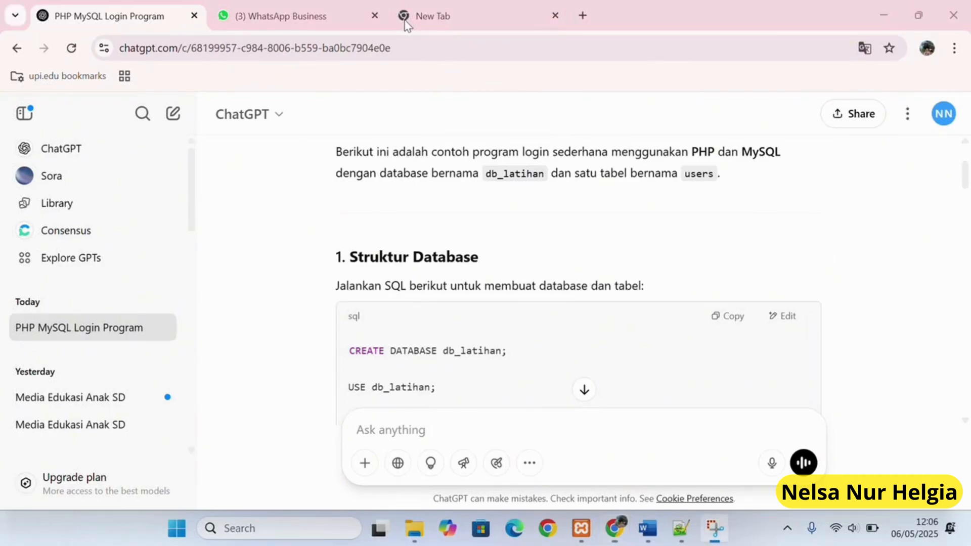
{"action": "left_click", "coordinate": [733, 317]}
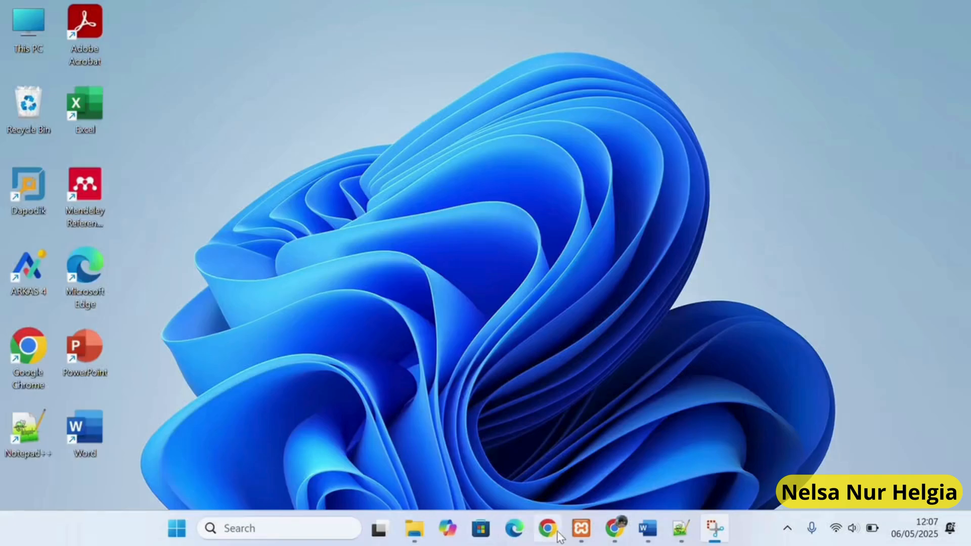
Reach the phpMyAdmin home page in Chrome via the localhost dashboard.
{"action": "left_click", "coordinate": [579, 532]}
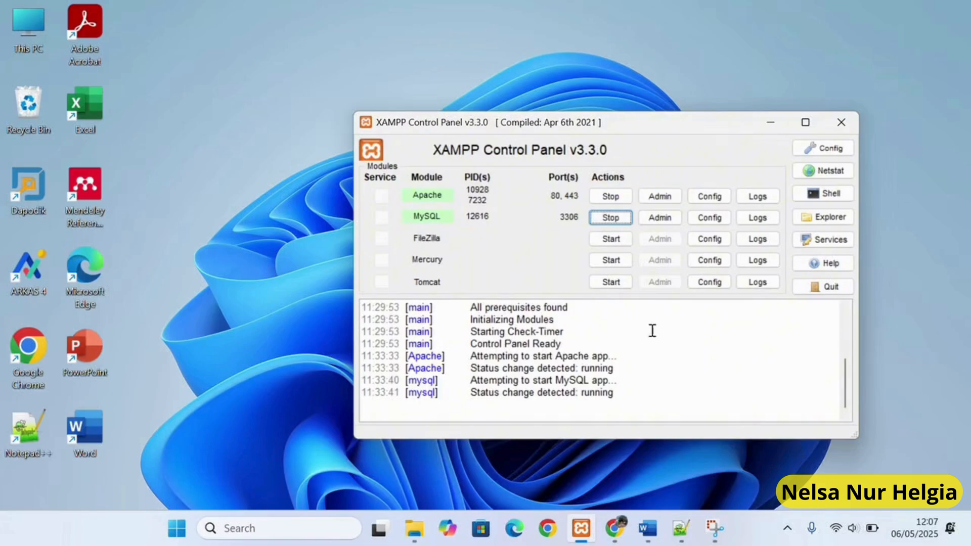
{"action": "left_click", "coordinate": [613, 529]}
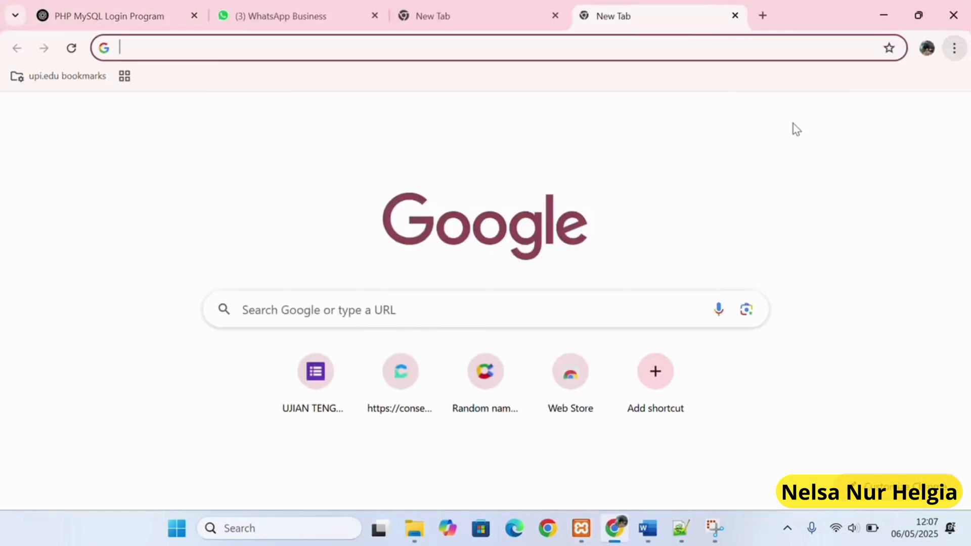
{"action": "left_click", "coordinate": [251, 50]}
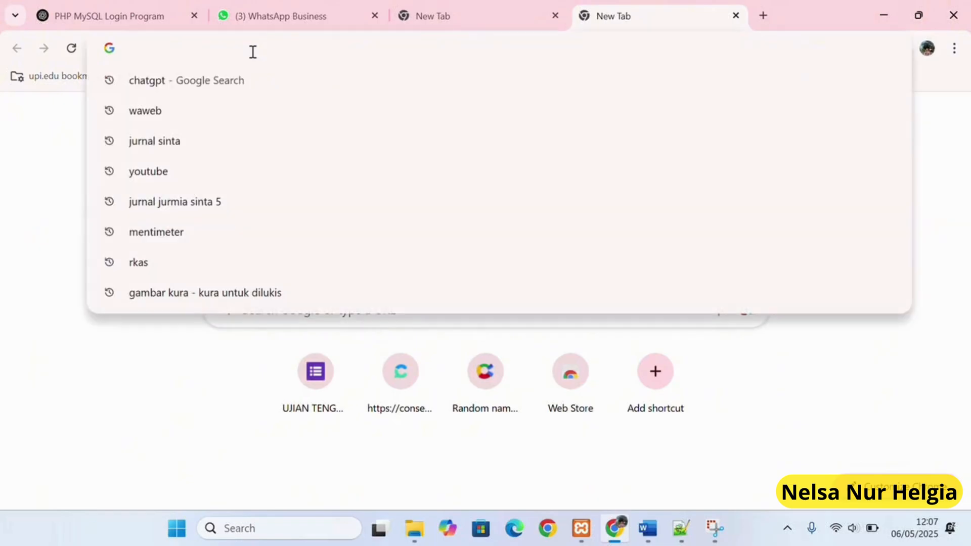
{"action": "type", "text": "localhost/dashboar"}
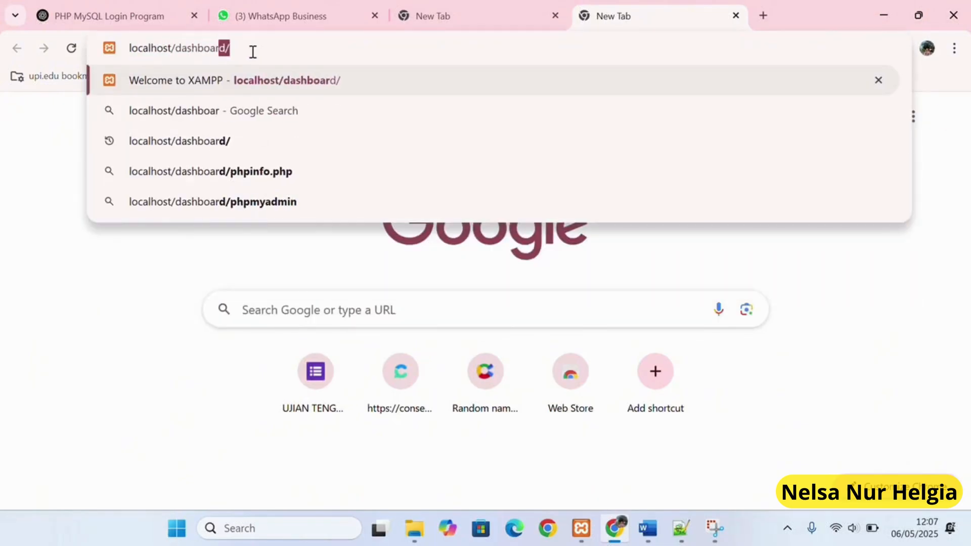
{"action": "key", "text": "Return"}
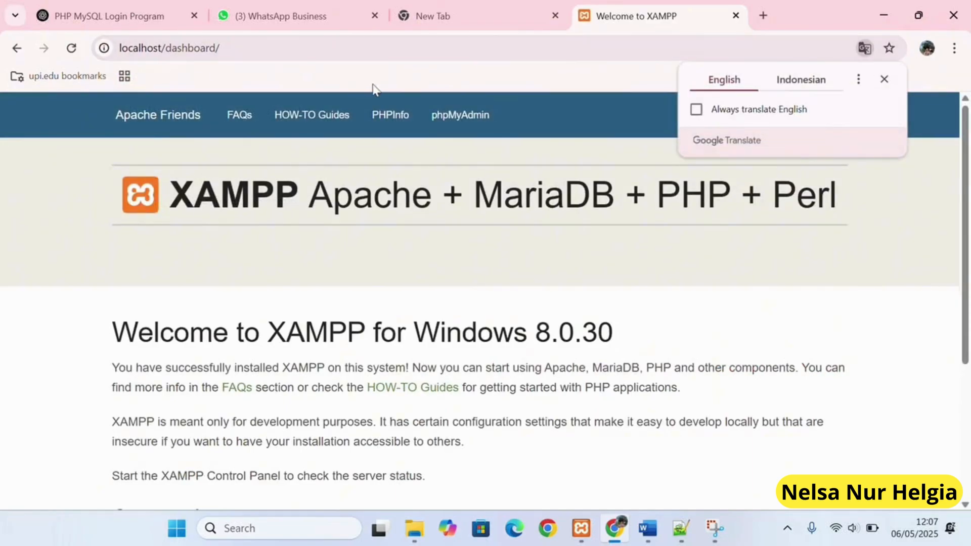
{"action": "left_click", "coordinate": [437, 119]}
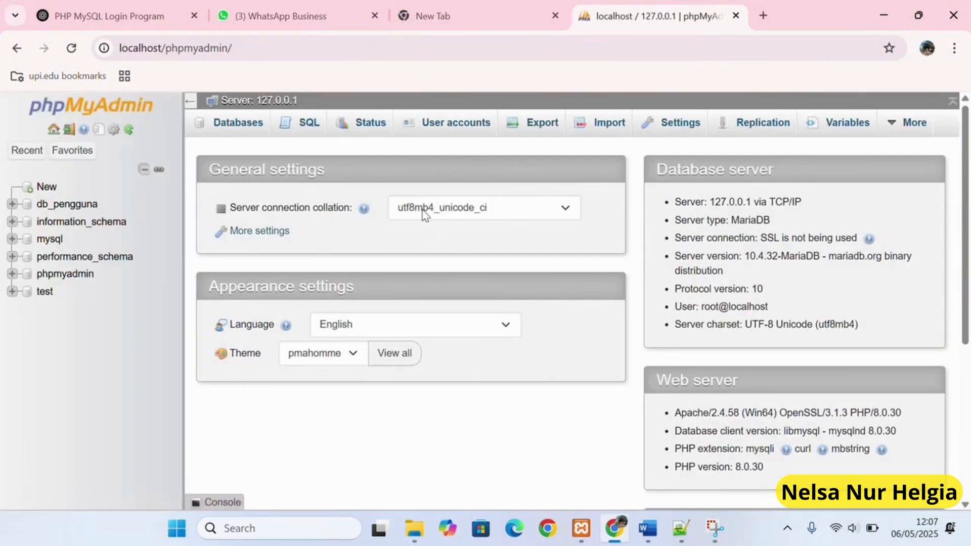
{"action": "left_click", "coordinate": [55, 130]}
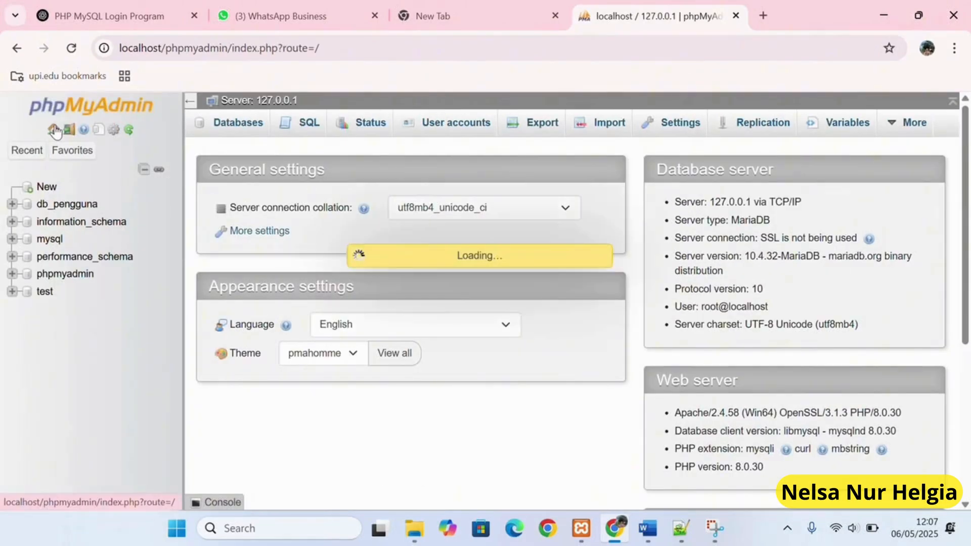
Paste and run the CREATE DATABASE/TABLE script in phpMyAdmin's SQL editor.
{"action": "left_click", "coordinate": [305, 126]}
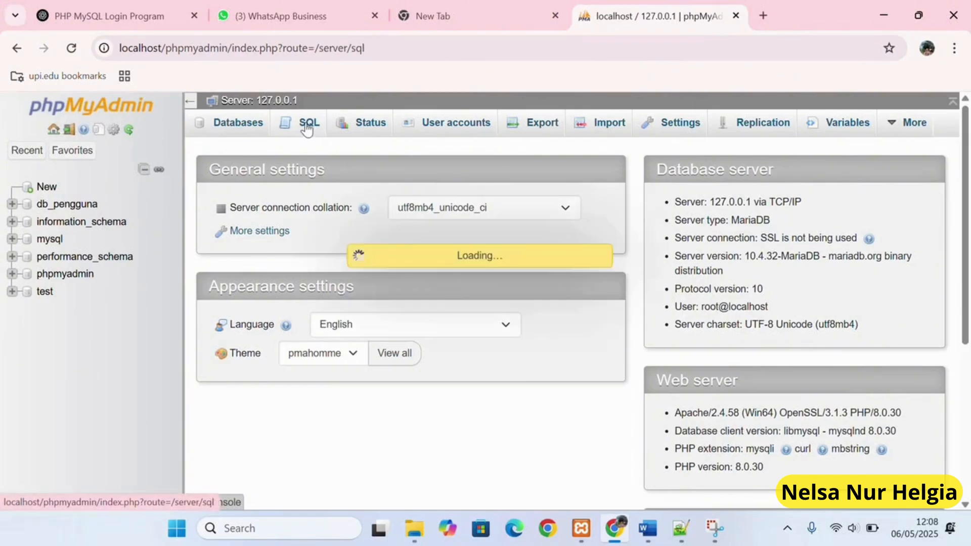
{"action": "left_click", "coordinate": [258, 197]}
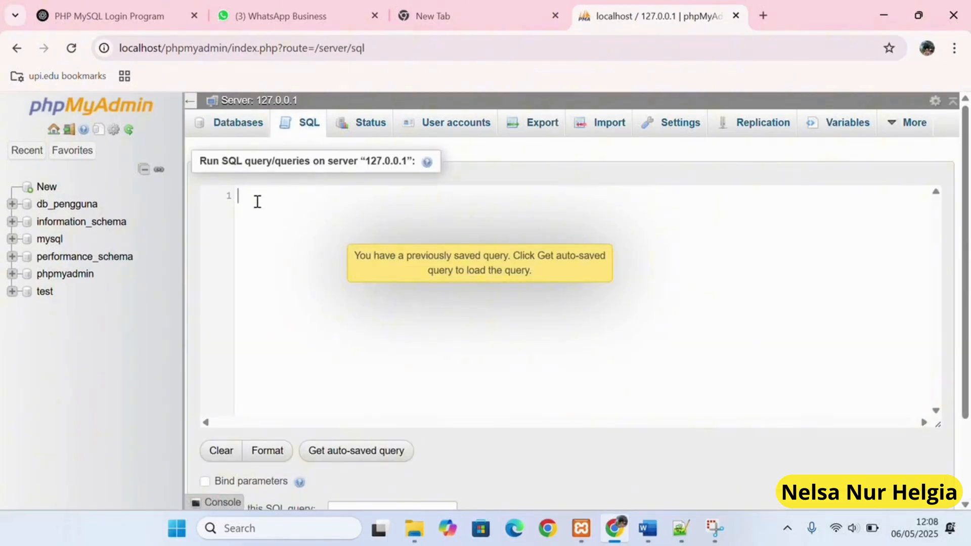
{"action": "key", "text": "ctrl+v"}
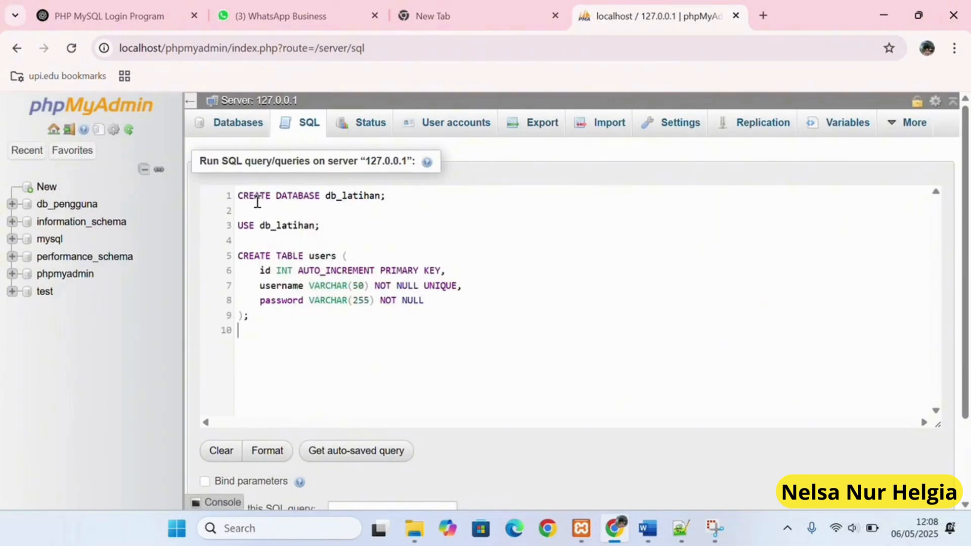
{"action": "scroll", "coordinate": [535, 325], "scroll_direction": "down", "scroll_amount": 2}
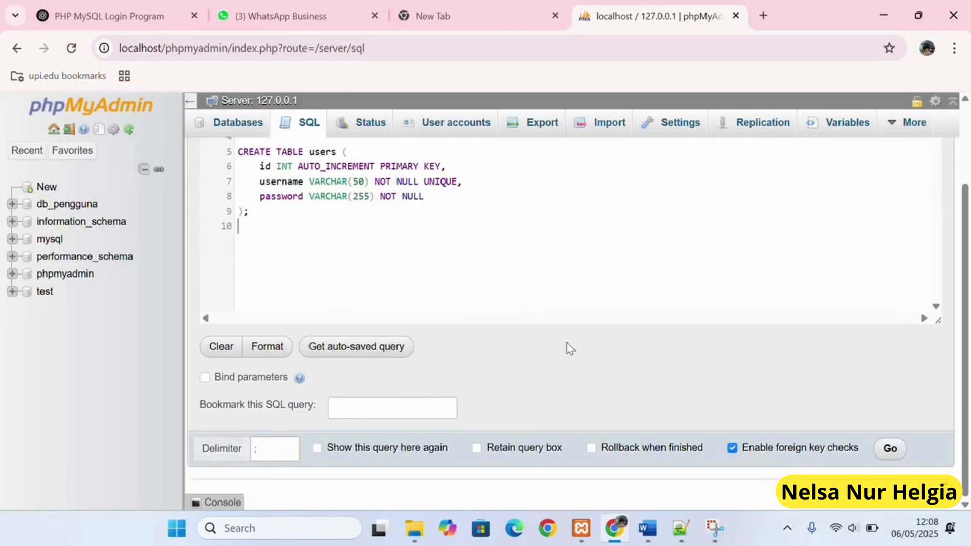
{"action": "left_click", "coordinate": [890, 450]}
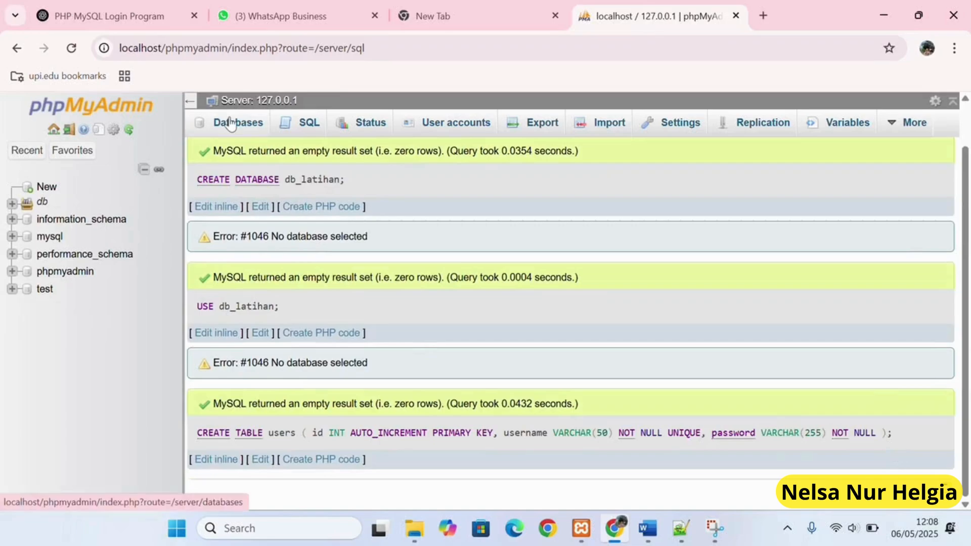
Open db_latihan from the database list to confirm its empty users table.
{"action": "left_click", "coordinate": [230, 123]}
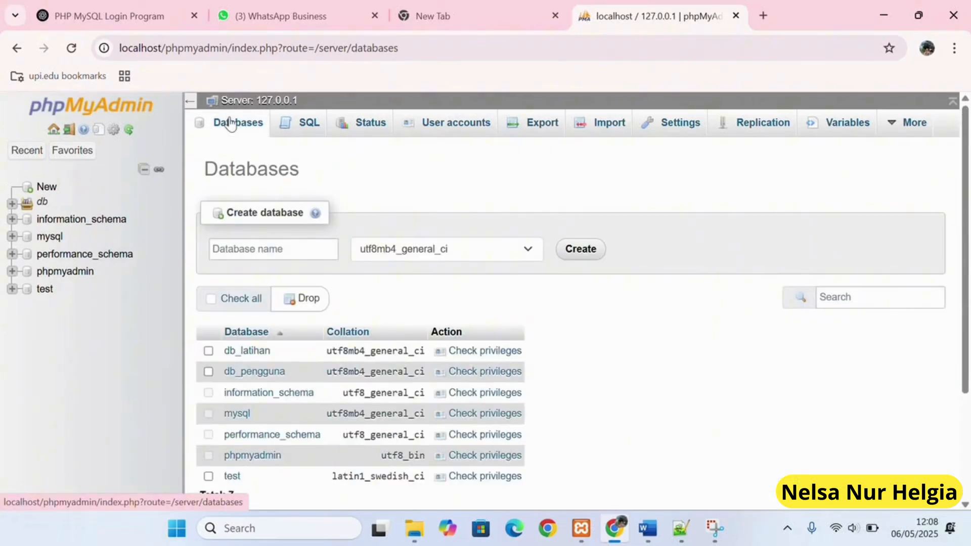
{"action": "left_click", "coordinate": [248, 353]}
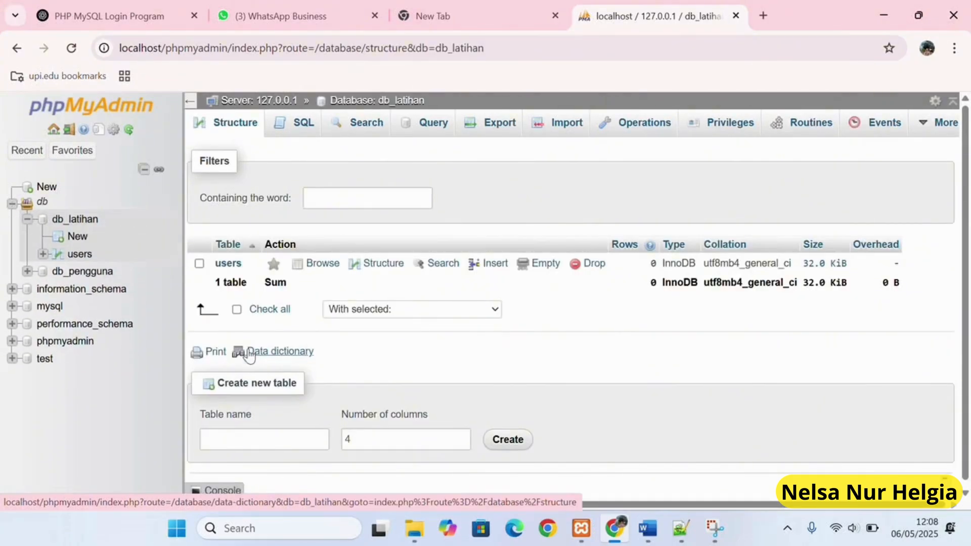
{"action": "left_click", "coordinate": [140, 12]}
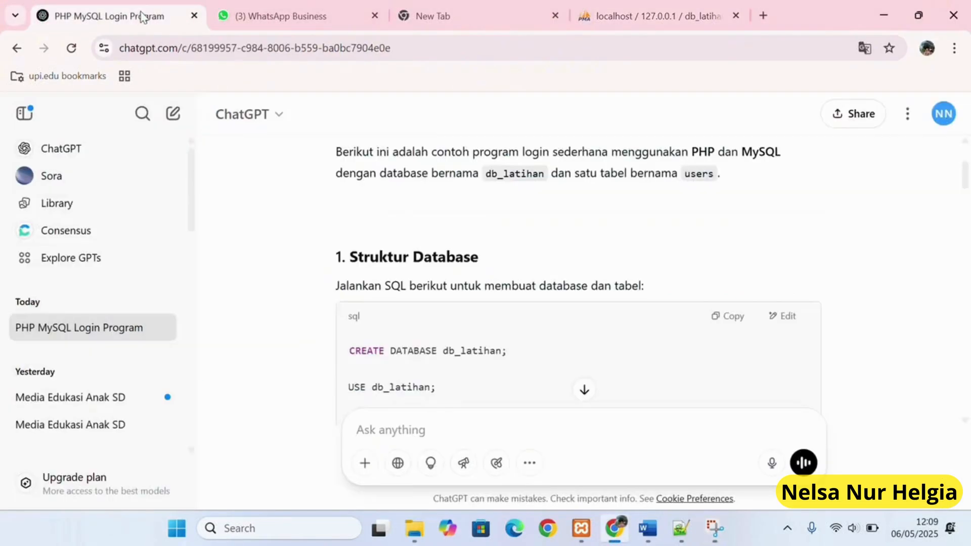
Copy ChatGPT's koneksi.php connection code into a new Notepad++ file.
{"action": "scroll", "coordinate": [588, 350], "scroll_direction": "down", "scroll_amount": 10}
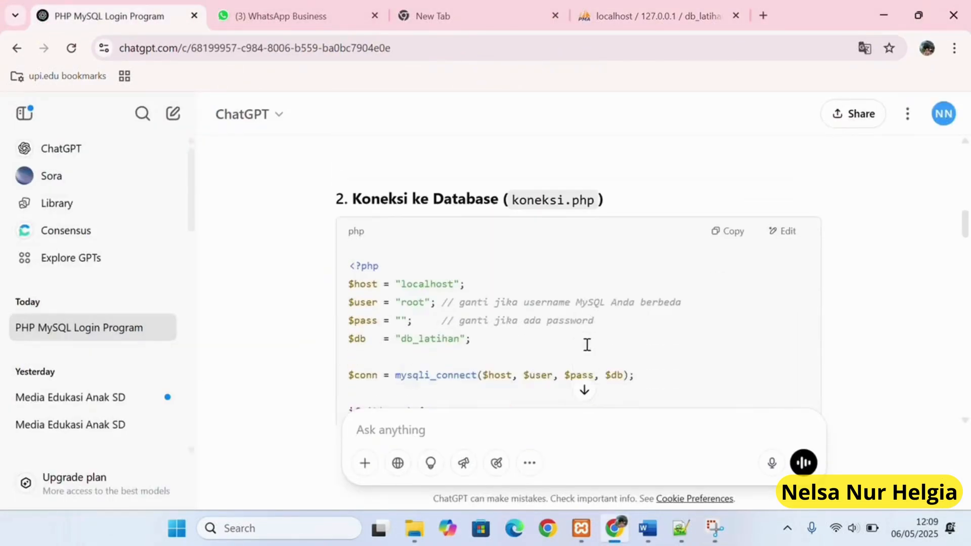
{"action": "left_click", "coordinate": [732, 194]}
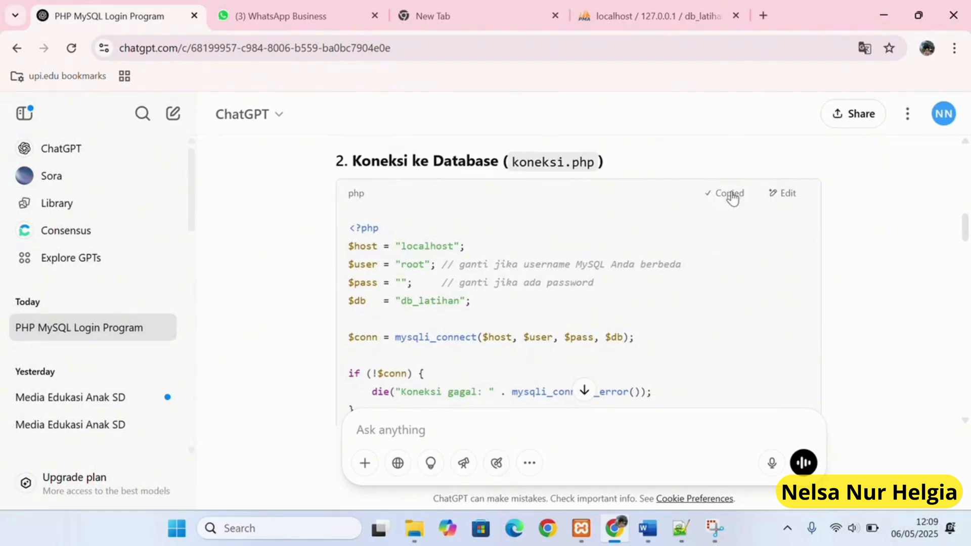
{"action": "key", "text": "alt+Tab"}
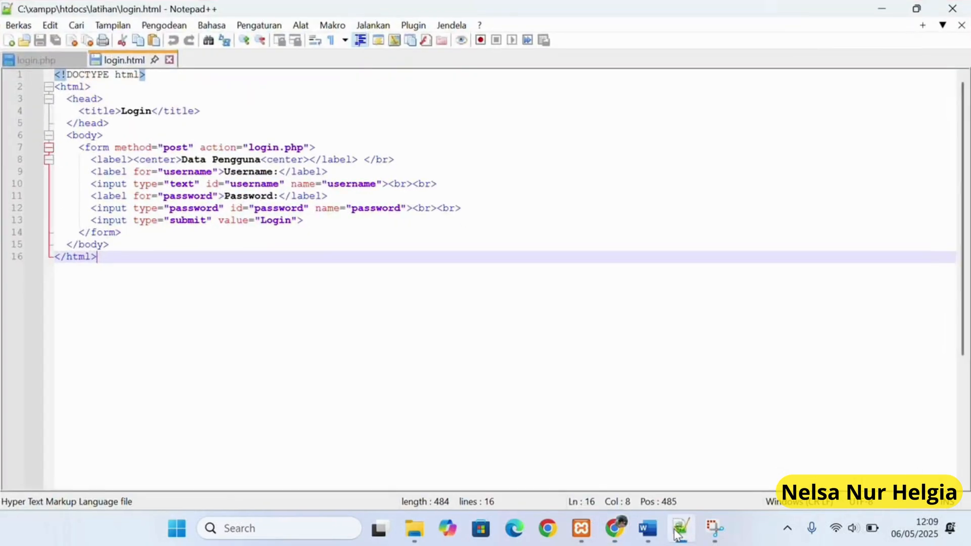
{"action": "left_click", "coordinate": [9, 42]}
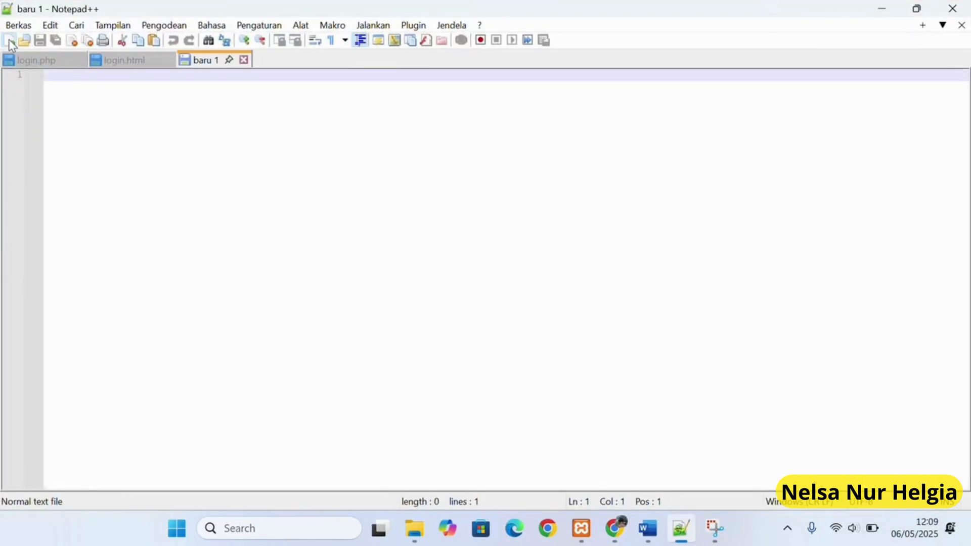
{"action": "right_click", "coordinate": [73, 80]}
{"action": "left_click", "coordinate": [124, 124]}
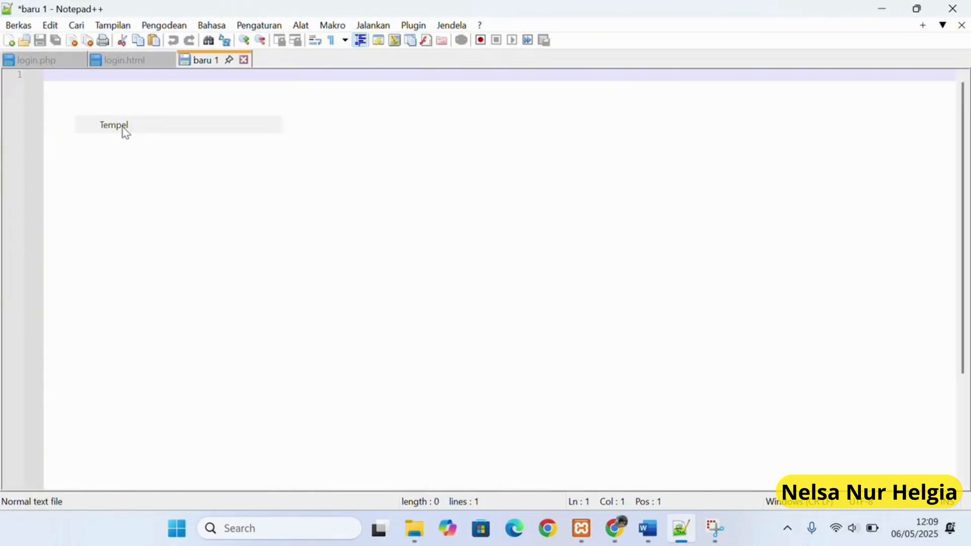
Browse the Save As dialog to C:\xampp\htdocs\latihan8.
{"action": "left_click", "coordinate": [36, 43]}
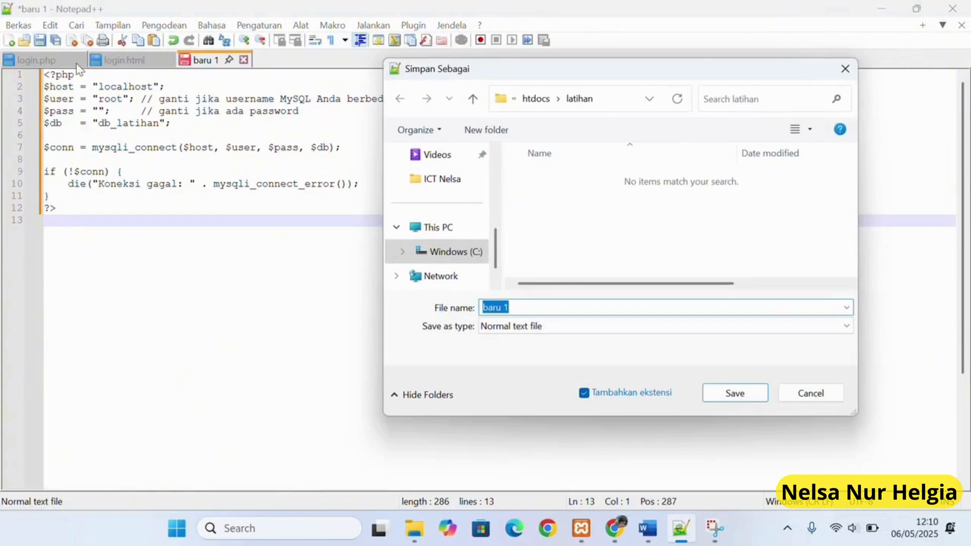
{"action": "left_click", "coordinate": [466, 255]}
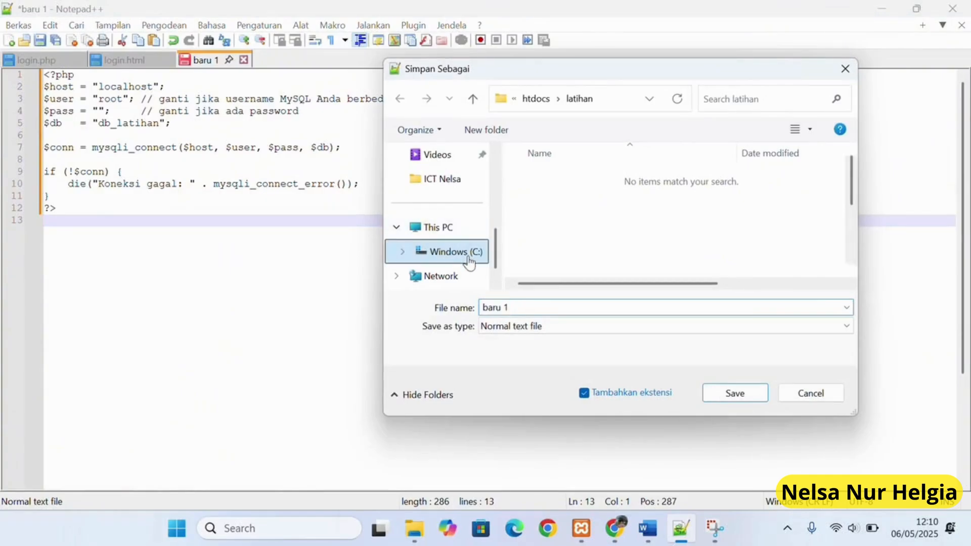
{"action": "scroll", "coordinate": [577, 251], "scroll_direction": "down", "scroll_amount": 2}
{"action": "double_click", "coordinate": [574, 249]}
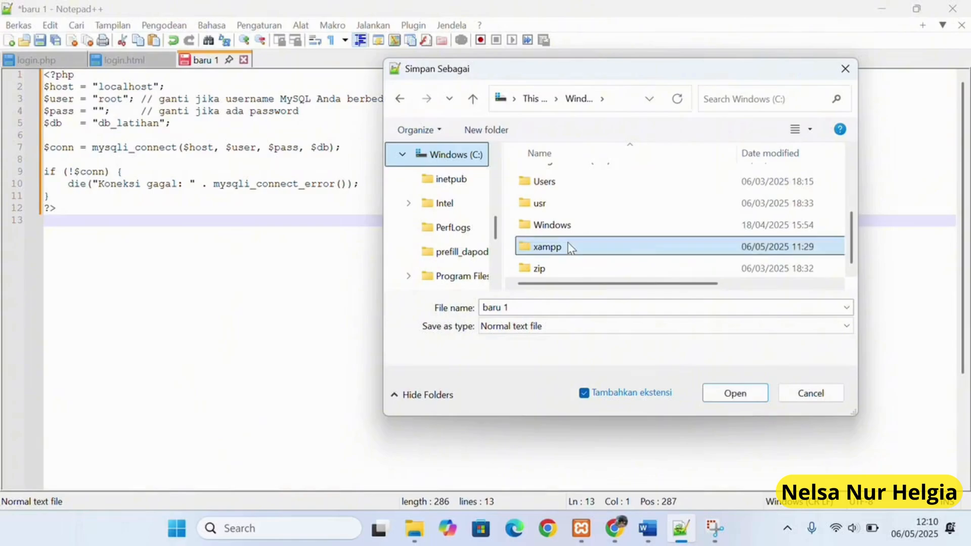
{"action": "scroll", "coordinate": [566, 235], "scroll_direction": "down", "scroll_amount": 1}
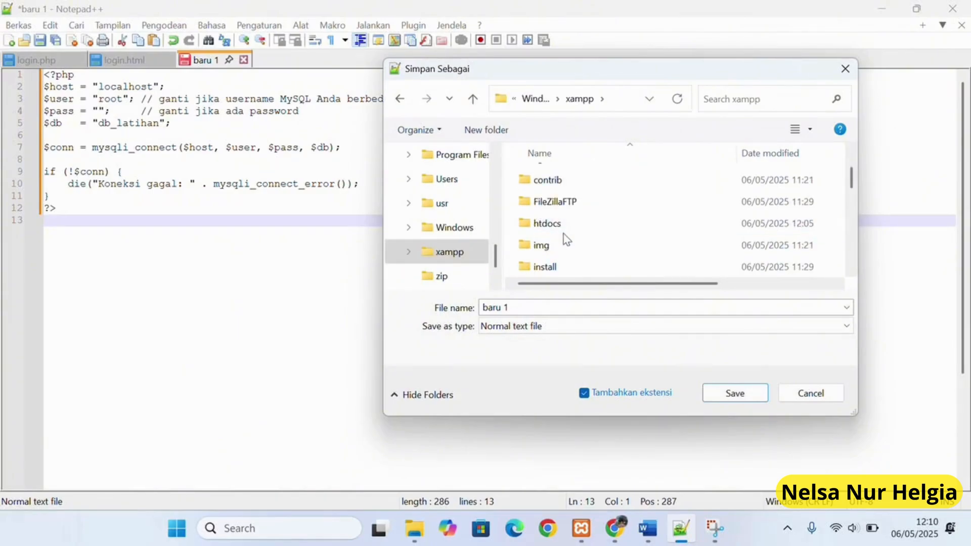
{"action": "left_click", "coordinate": [561, 224]}
{"action": "double_click", "coordinate": [561, 224]}
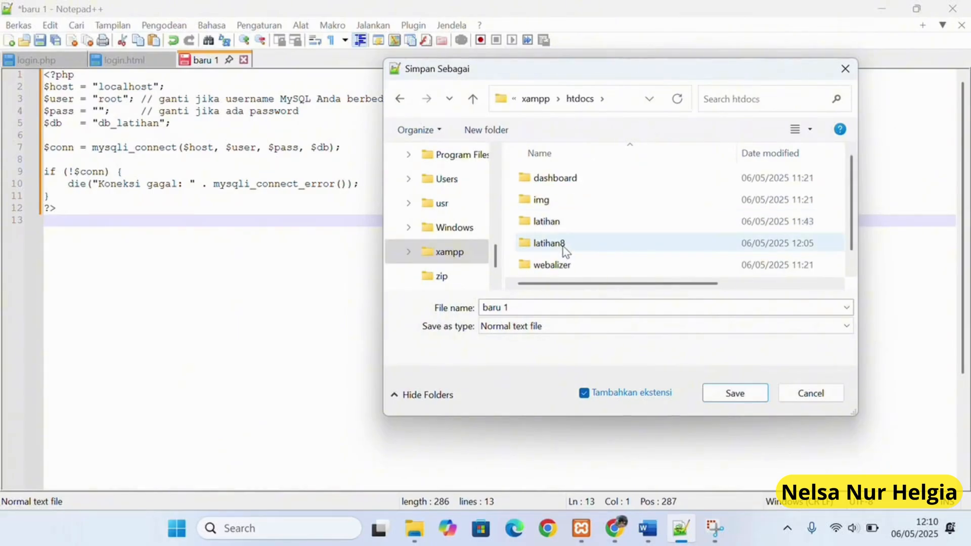
{"action": "double_click", "coordinate": [561, 244]}
Save the file there as PHP file koneksi.php.
{"action": "left_click", "coordinate": [543, 326]}
{"action": "scroll", "coordinate": [546, 326], "scroll_direction": "down", "scroll_amount": 20}
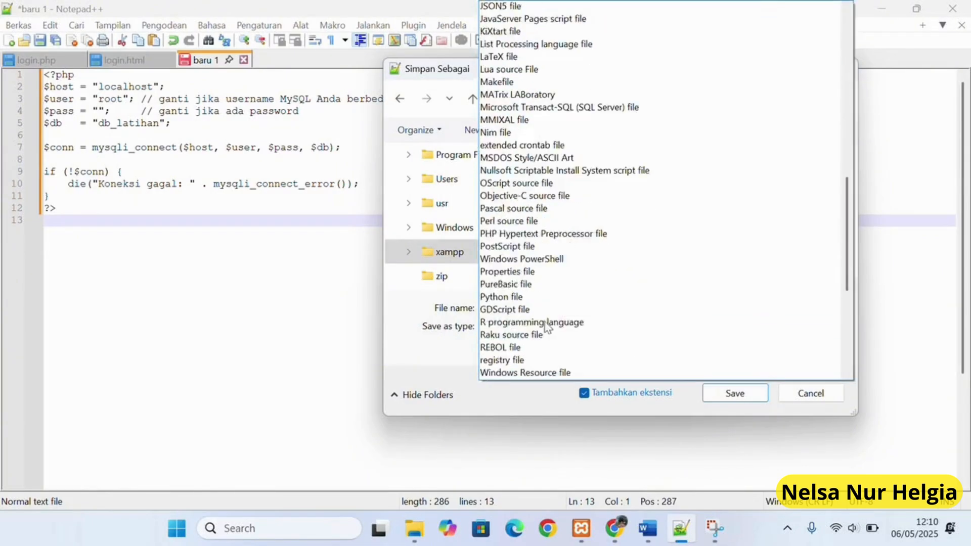
{"action": "scroll", "coordinate": [546, 326], "scroll_direction": "up", "scroll_amount": 4}
{"action": "scroll", "coordinate": [544, 322], "scroll_direction": "up", "scroll_amount": 4}
{"action": "left_click", "coordinate": [541, 260]}
{"action": "left_click", "coordinate": [562, 308]}
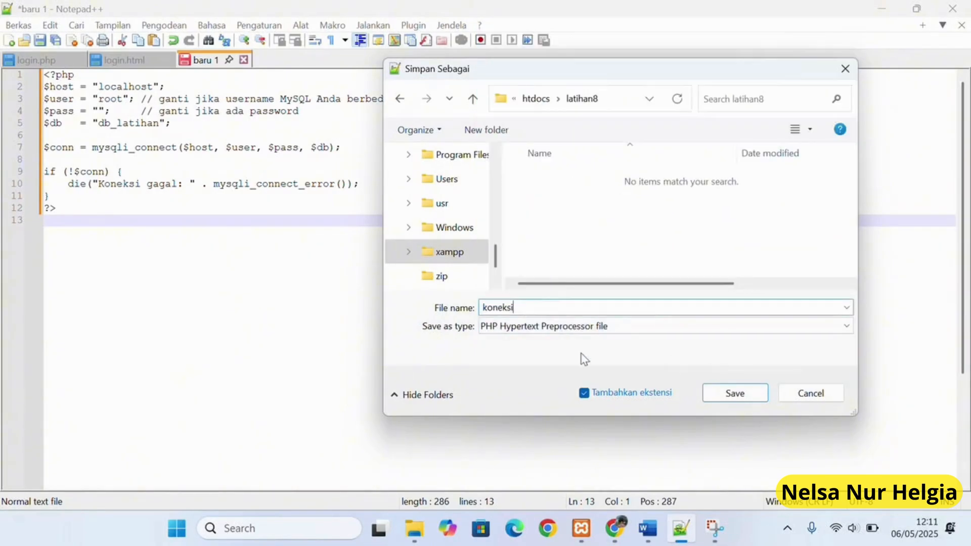
{"action": "left_click", "coordinate": [733, 394]}
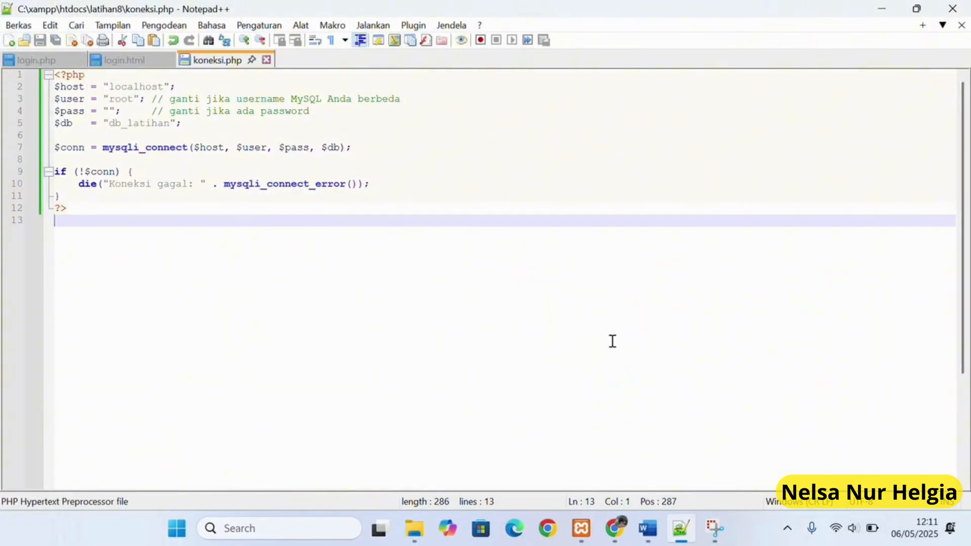
{"action": "left_click", "coordinate": [613, 536]}
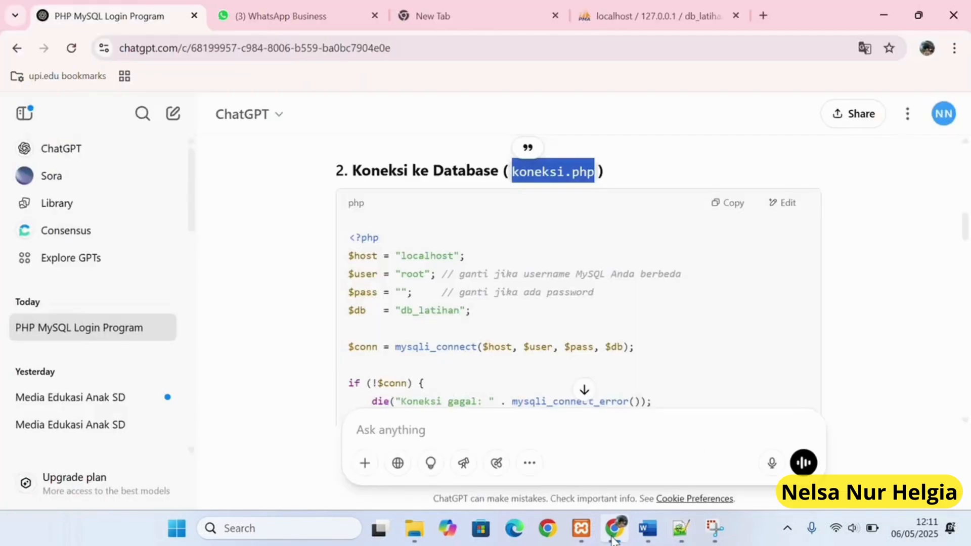
Copy ChatGPT's login.php form code into Notepad++.
{"action": "scroll", "coordinate": [586, 385], "scroll_direction": "down", "scroll_amount": 6}
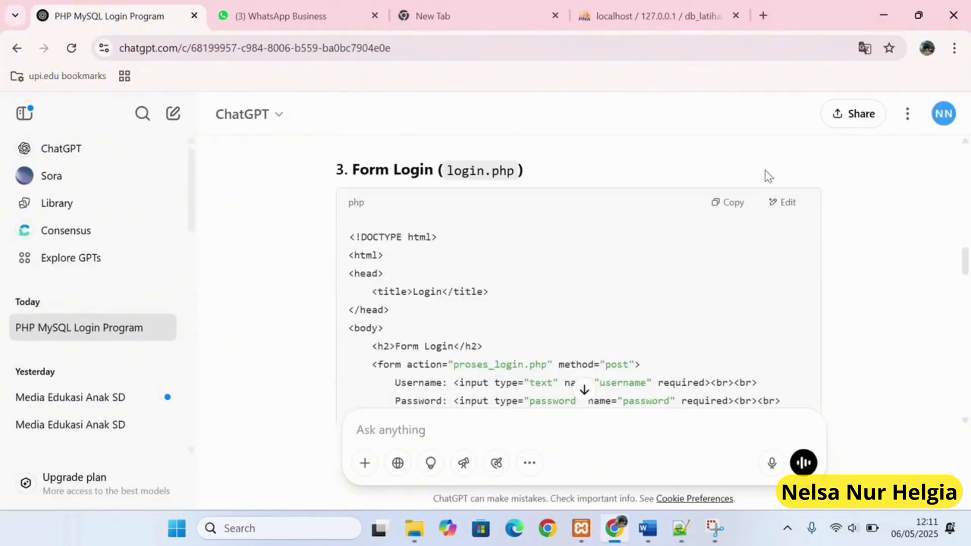
{"action": "left_click", "coordinate": [733, 203]}
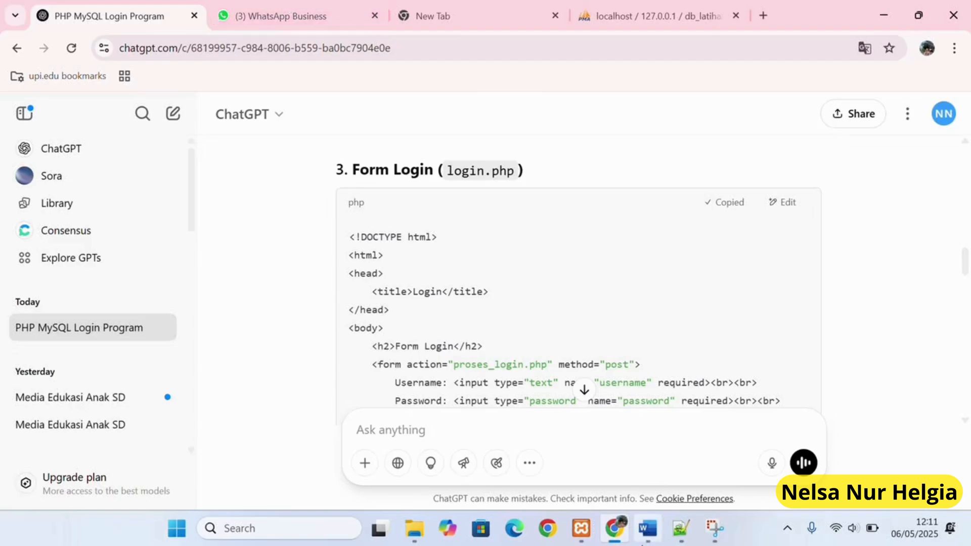
{"action": "mouse_move", "coordinate": [642, 542]}
{"action": "left_click", "coordinate": [680, 529]}
{"action": "key", "text": "ctrl+v"}
Save the form as login.php with PHP file type in htdocs\latihan8.
{"action": "key", "text": "ctrl+s"}
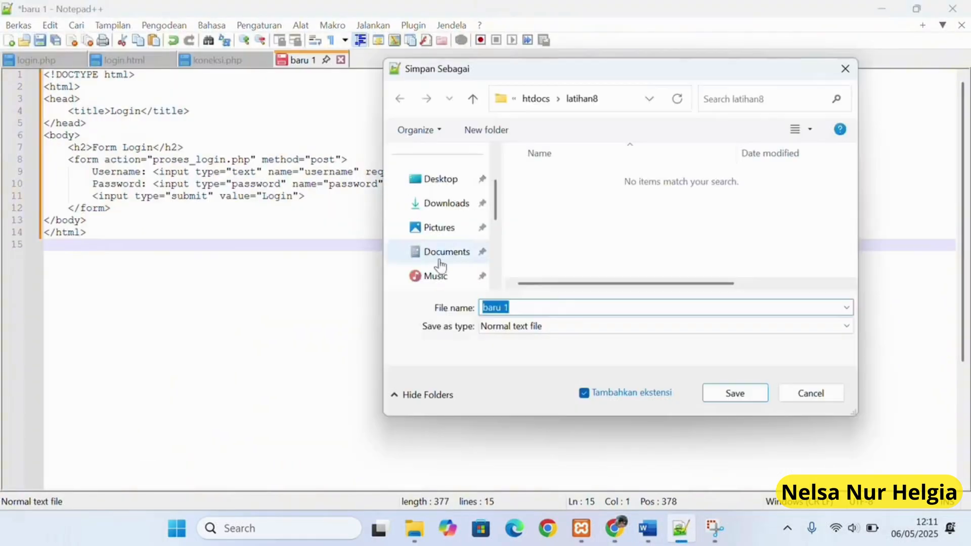
{"action": "double_click", "coordinate": [547, 286]}
{"action": "double_click", "coordinate": [553, 243]}
{"action": "left_click", "coordinate": [526, 335]}
{"action": "type", "text": "login.php"}
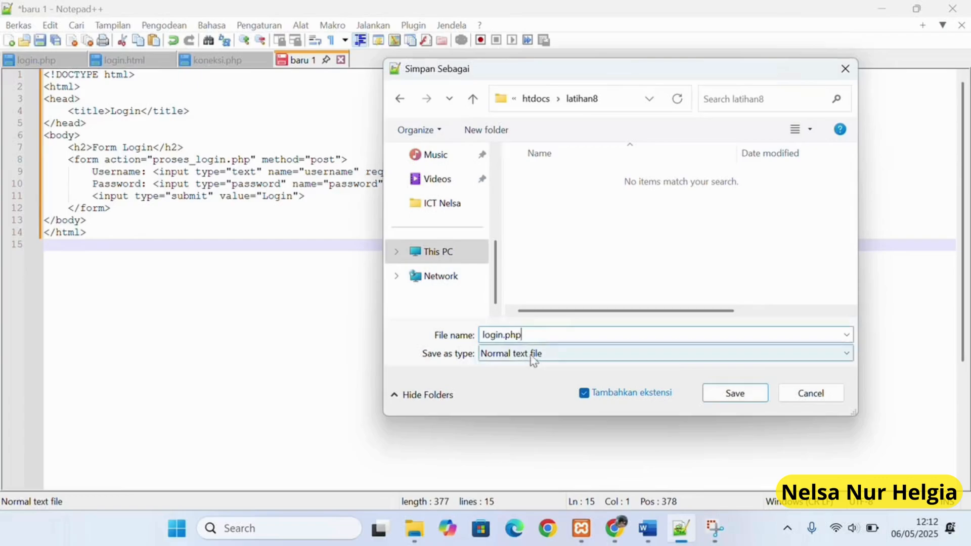
{"action": "left_click", "coordinate": [531, 355]}
{"action": "scroll", "coordinate": [565, 202], "scroll_direction": "down", "scroll_amount": 10}
{"action": "scroll", "coordinate": [565, 202], "scroll_direction": "down", "scroll_amount": 5}
{"action": "left_click", "coordinate": [566, 226]}
{"action": "left_click", "coordinate": [734, 393]}
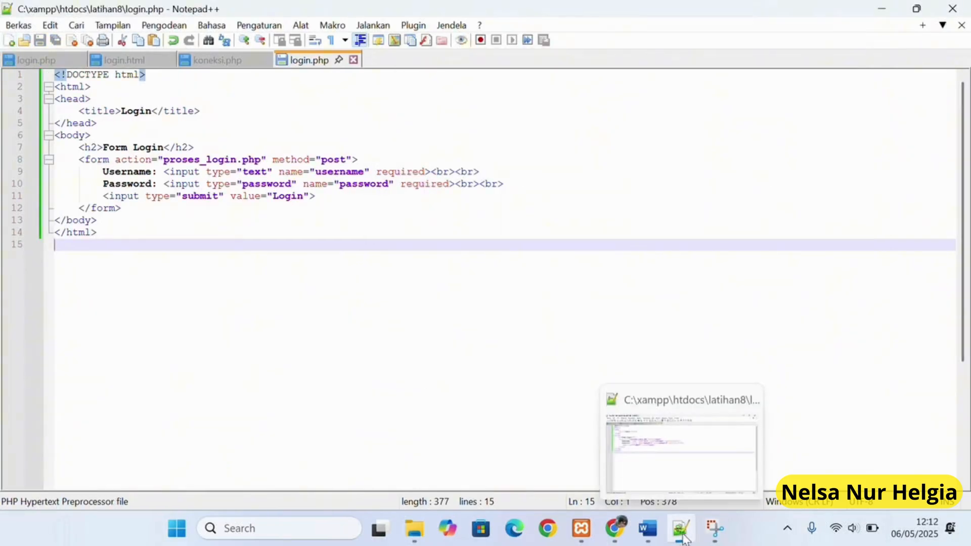
{"action": "left_click", "coordinate": [620, 531]}
{"action": "scroll", "coordinate": [522, 328], "scroll_direction": "down", "scroll_amount": 8}
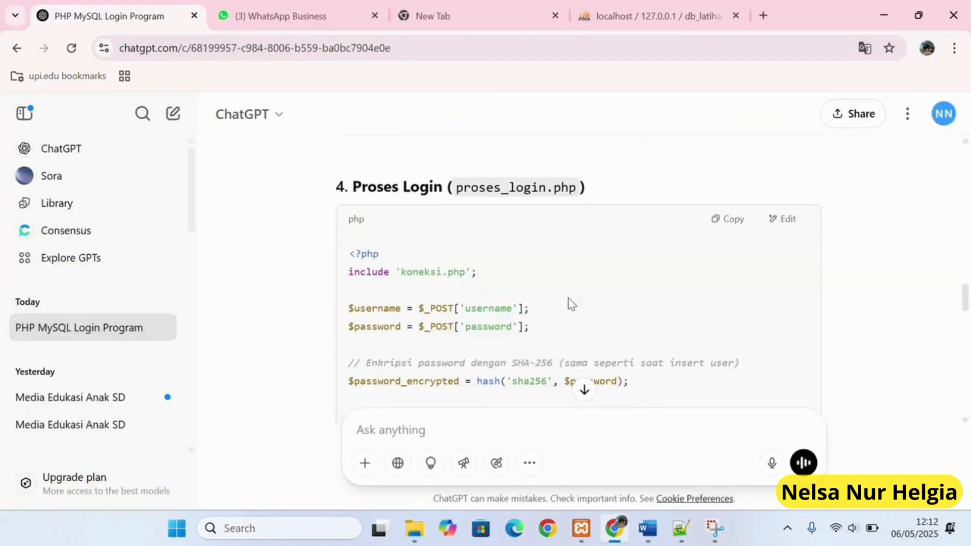
Paste ChatGPT's proses_login.php code into a new Notepad++ file.
{"action": "left_click", "coordinate": [732, 221]}
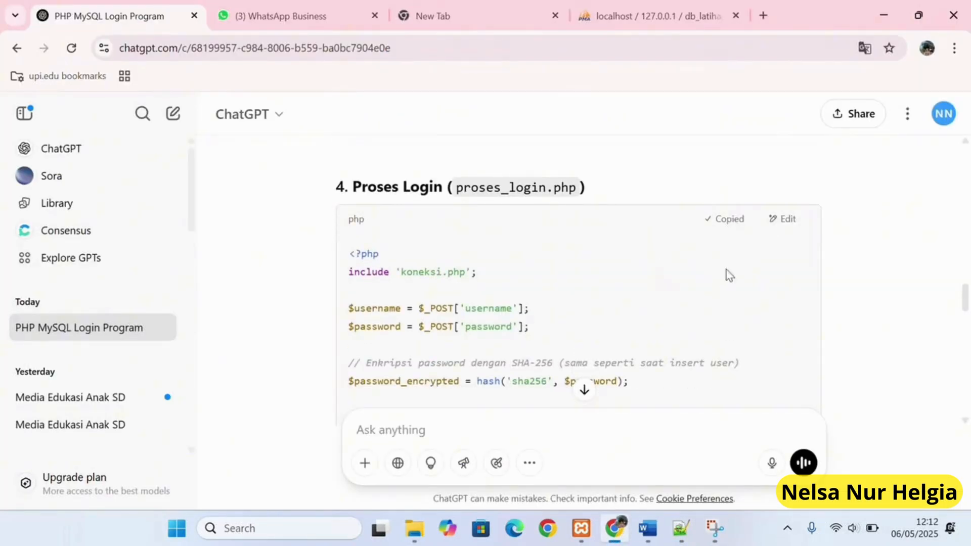
{"action": "left_click", "coordinate": [680, 529]}
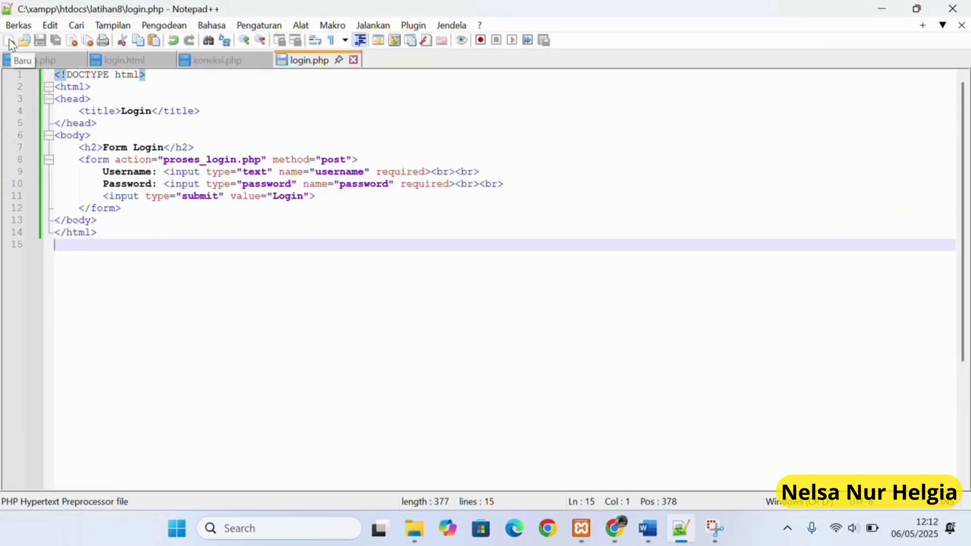
{"action": "left_click", "coordinate": [9, 41]}
{"action": "right_click", "coordinate": [64, 82]}
{"action": "left_click", "coordinate": [104, 127]}
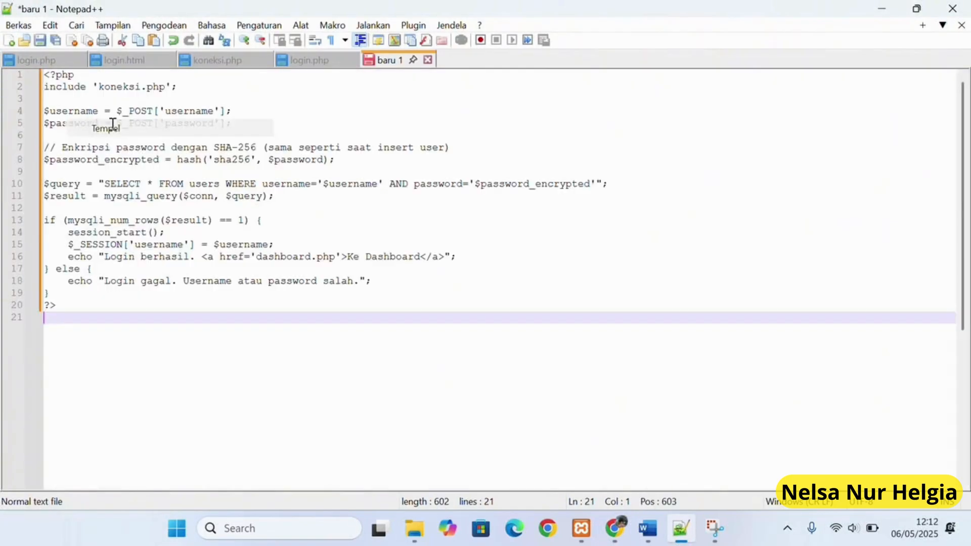
Browse the Save As dialog to C:\xampp\htdocs\latihan8.
{"action": "left_click", "coordinate": [40, 41]}
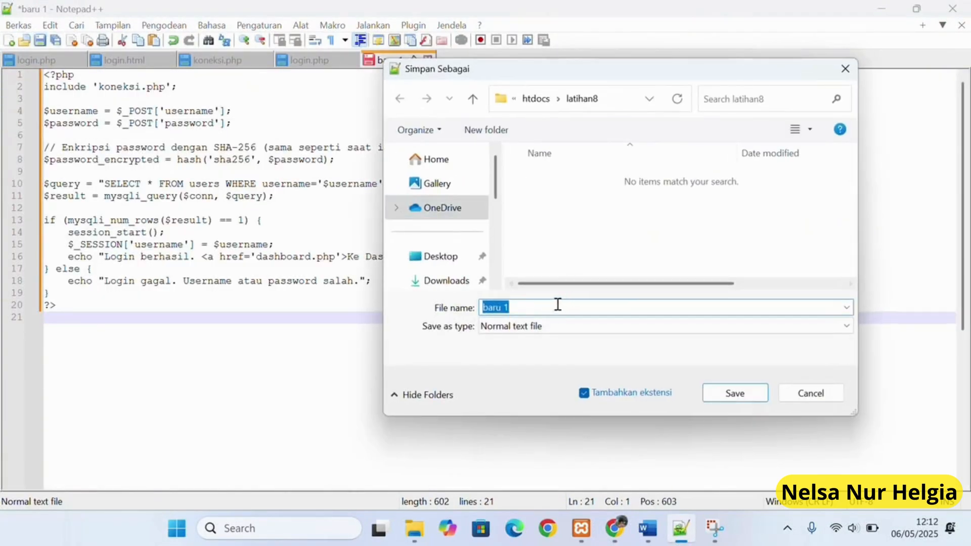
{"action": "scroll", "coordinate": [445, 212], "scroll_direction": "down", "scroll_amount": 3}
{"action": "scroll", "coordinate": [457, 192], "scroll_direction": "up", "scroll_amount": 1}
{"action": "scroll", "coordinate": [449, 222], "scroll_direction": "down", "scroll_amount": 5}
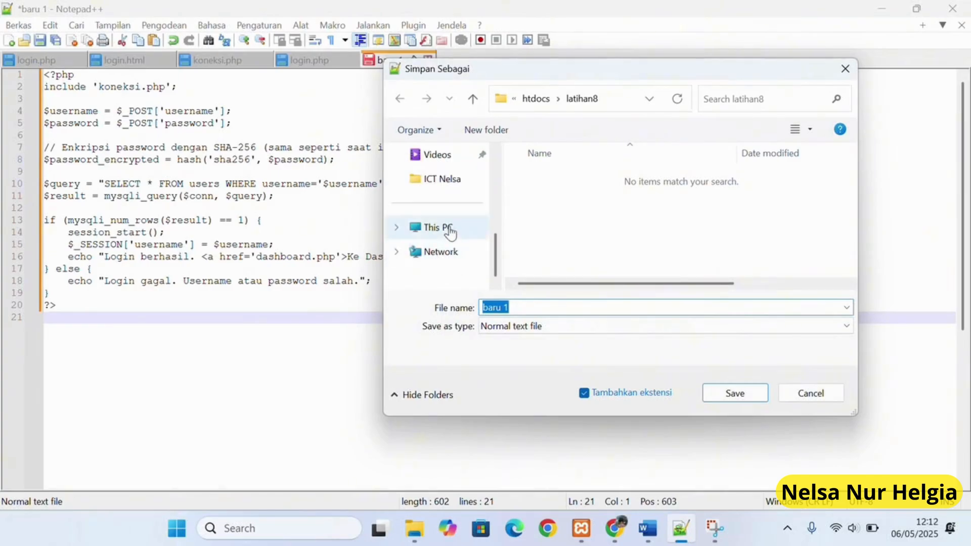
{"action": "left_click", "coordinate": [437, 227]}
{"action": "left_click", "coordinate": [582, 201]}
{"action": "double_click", "coordinate": [583, 201]}
{"action": "scroll", "coordinate": [586, 232], "scroll_direction": "down", "scroll_amount": 1}
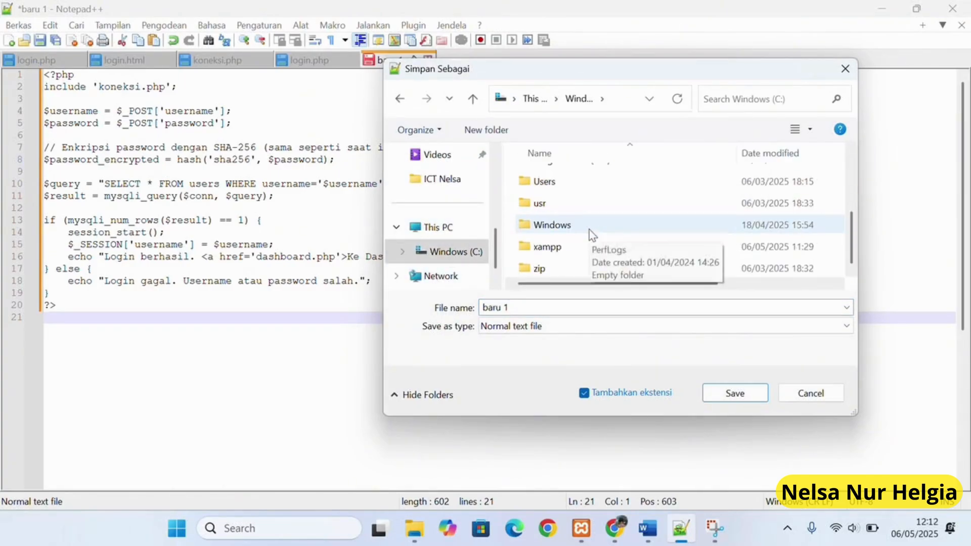
{"action": "double_click", "coordinate": [576, 250]}
{"action": "scroll", "coordinate": [579, 248], "scroll_direction": "down", "scroll_amount": 1}
{"action": "double_click", "coordinate": [556, 223]}
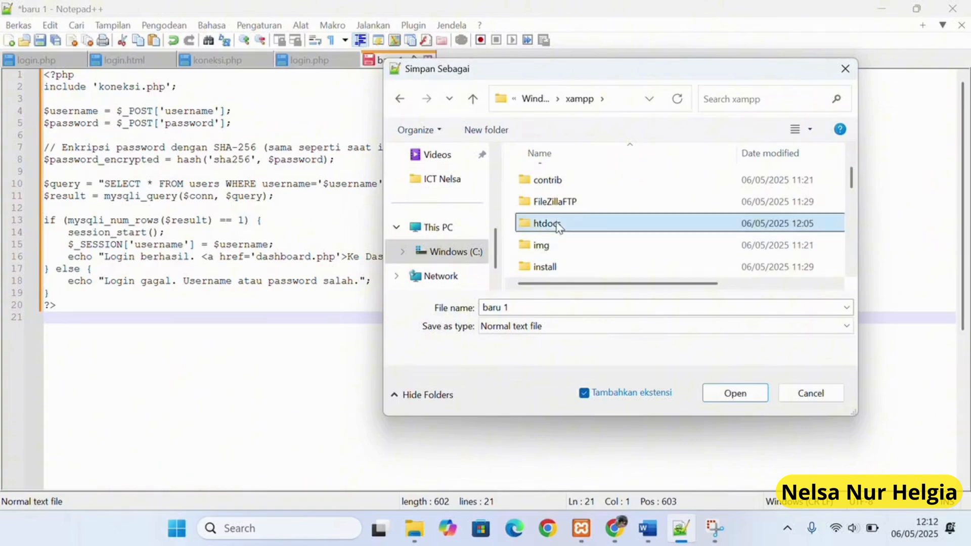
{"action": "double_click", "coordinate": [565, 246]}
Save the file there as PHP file proses_login.php.
{"action": "left_click", "coordinate": [537, 308]}
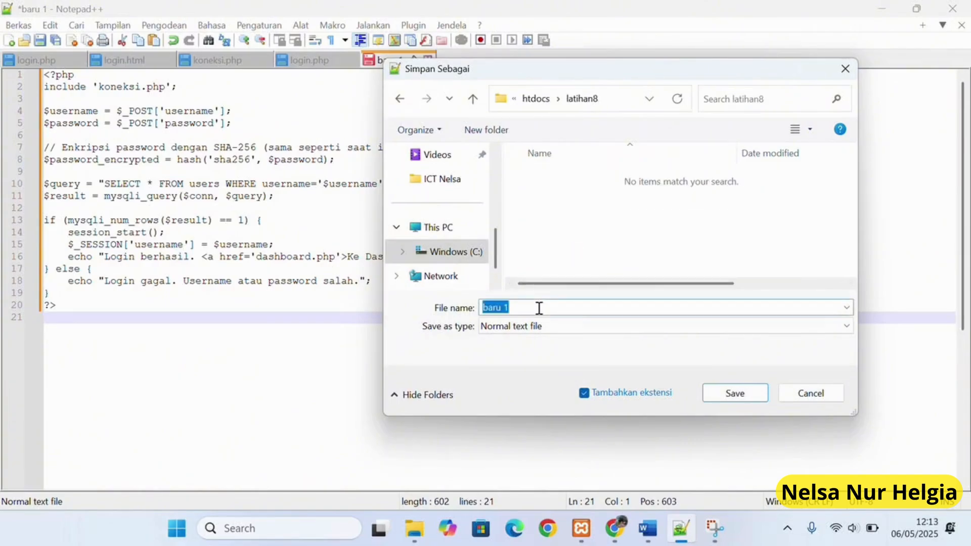
{"action": "type", "text": "proses_login.php"}
{"action": "left_click", "coordinate": [572, 328]}
{"action": "scroll", "coordinate": [611, 311], "scroll_direction": "down", "scroll_amount": 9}
{"action": "scroll", "coordinate": [612, 311], "scroll_direction": "down", "scroll_amount": 5}
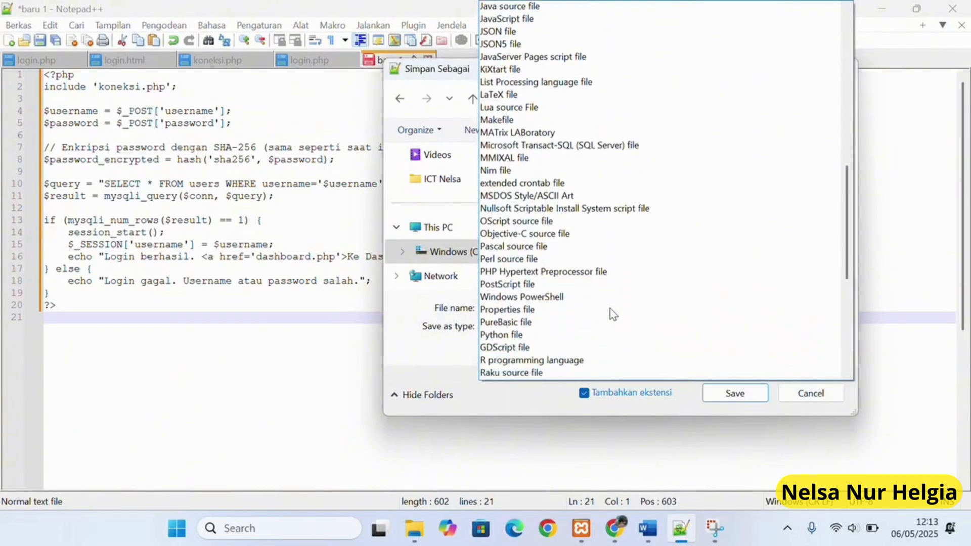
{"action": "left_click", "coordinate": [612, 248]}
{"action": "left_click", "coordinate": [750, 393]}
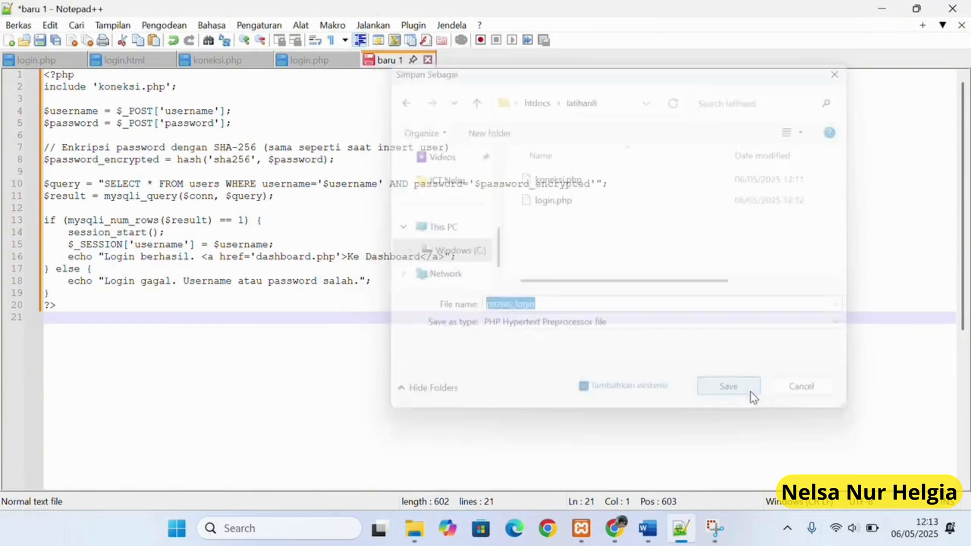
{"action": "left_click", "coordinate": [623, 529]}
{"action": "scroll", "coordinate": [636, 369], "scroll_direction": "down", "scroll_amount": 12}
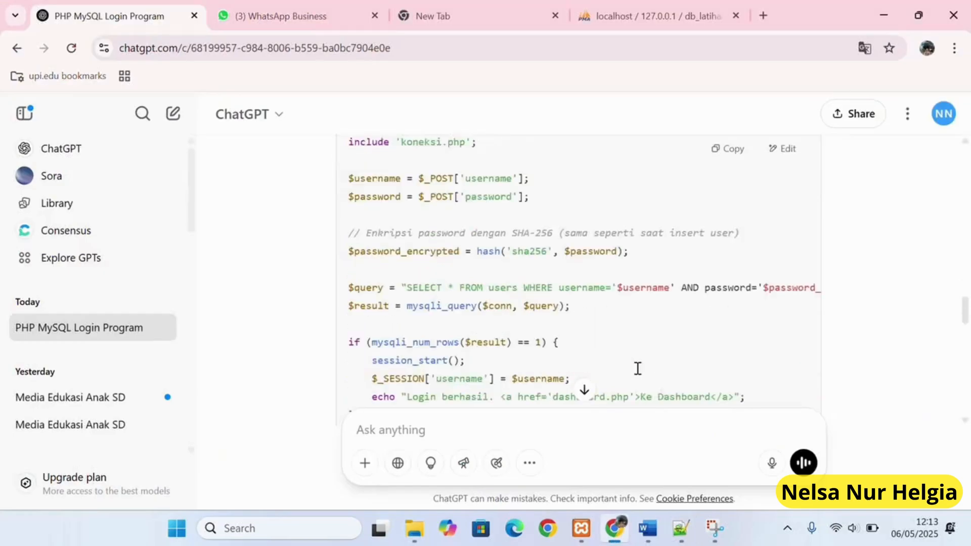
Paste ChatGPT's 12-line dashboard.php code into a new, unsaved Notepad++ document.
{"action": "scroll", "coordinate": [642, 325], "scroll_direction": "down", "scroll_amount": 2}
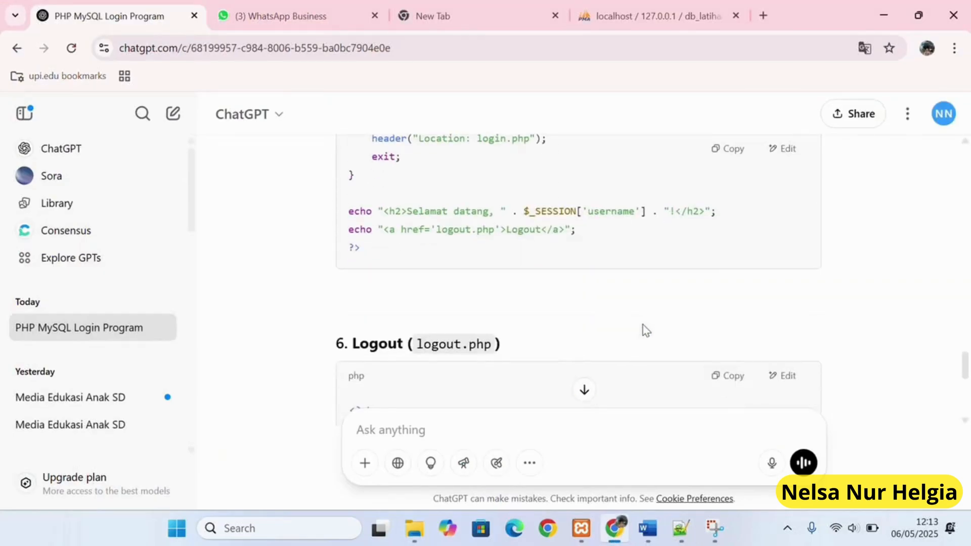
{"action": "scroll", "coordinate": [642, 325], "scroll_direction": "up", "scroll_amount": 2}
{"action": "left_click", "coordinate": [397, 18]}
{"action": "scroll", "coordinate": [756, 238], "scroll_direction": "up", "scroll_amount": 2}
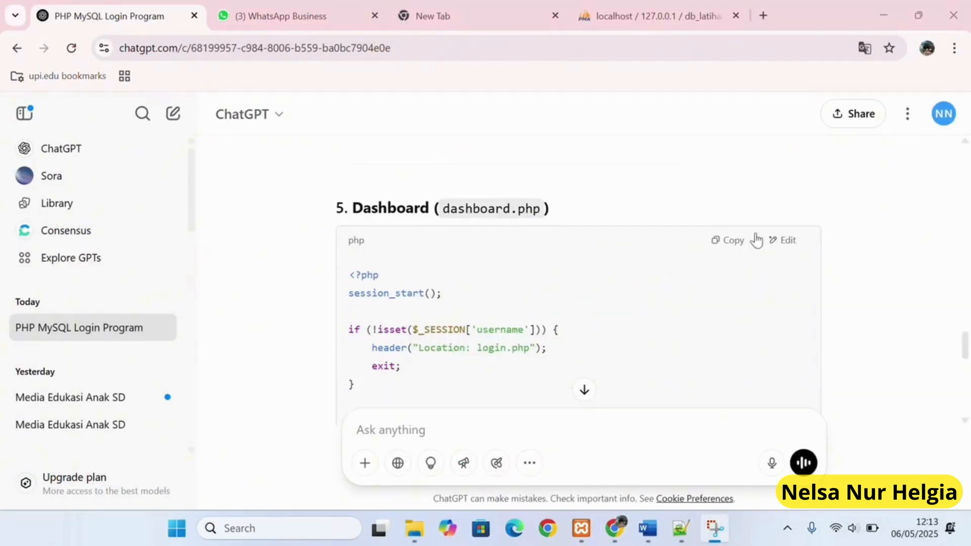
{"action": "left_click", "coordinate": [728, 240]}
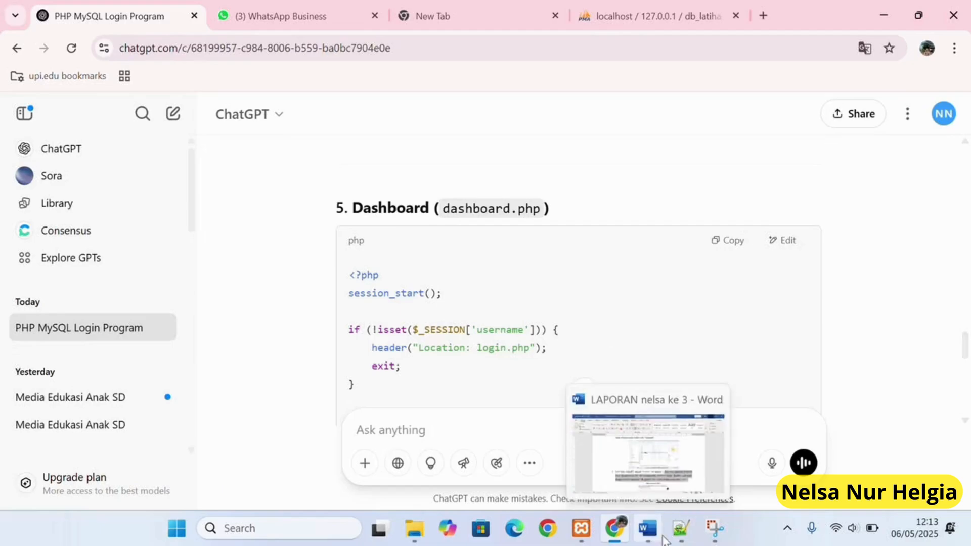
{"action": "left_click", "coordinate": [680, 529]}
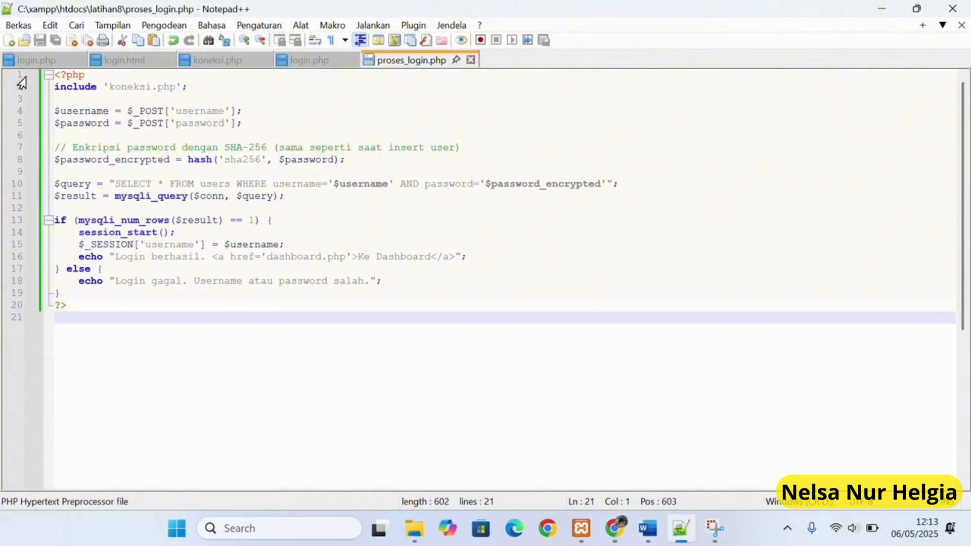
{"action": "left_click", "coordinate": [9, 41]}
{"action": "right_click", "coordinate": [77, 85]}
{"action": "left_click", "coordinate": [104, 130]}
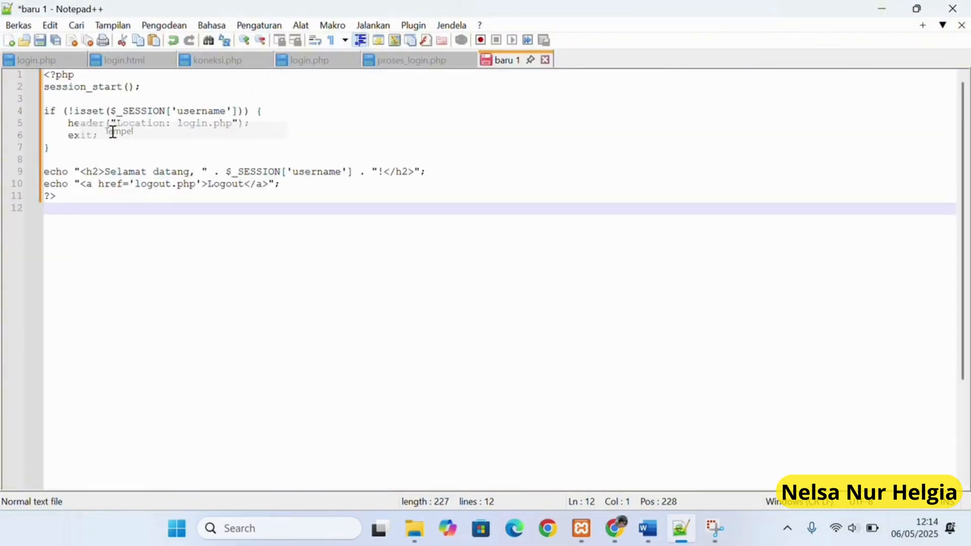
Save the dashboard code, browsing the dialog to C:\xampp\htdocs\latihan8.
{"action": "left_click", "coordinate": [40, 44]}
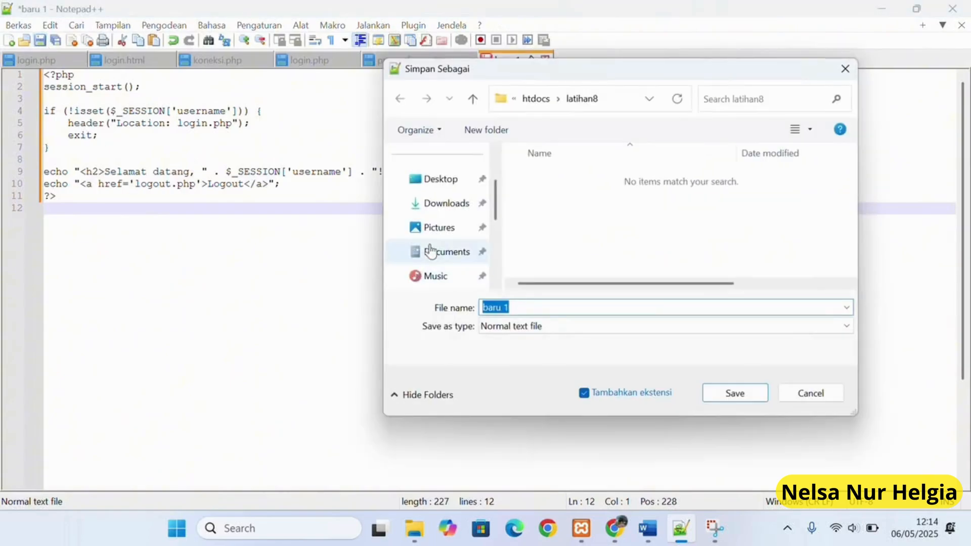
{"action": "scroll", "coordinate": [431, 251], "scroll_direction": "down", "scroll_amount": 3}
{"action": "left_click", "coordinate": [442, 228]}
{"action": "scroll", "coordinate": [571, 251], "scroll_direction": "down", "scroll_amount": 2}
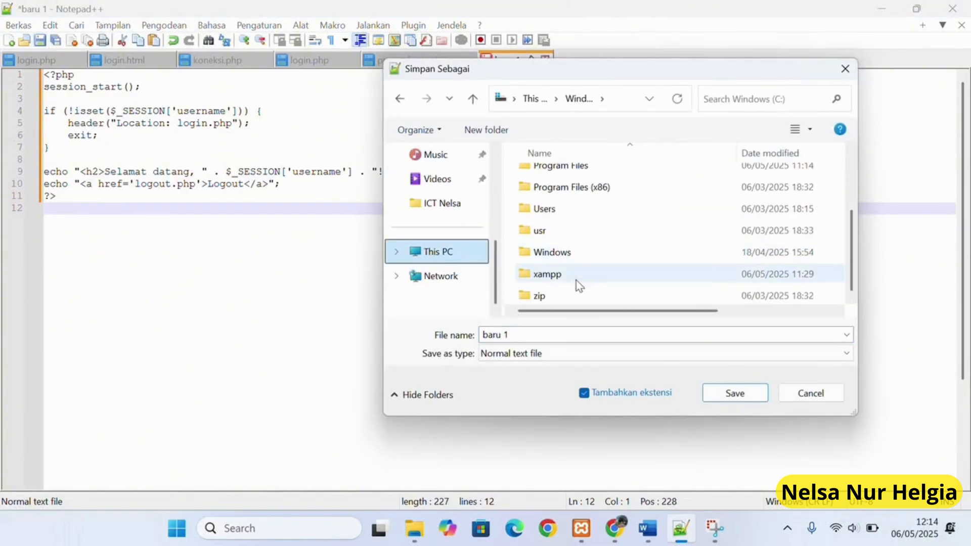
{"action": "double_click", "coordinate": [574, 279]}
{"action": "double_click", "coordinate": [559, 290]}
{"action": "double_click", "coordinate": [575, 243]}
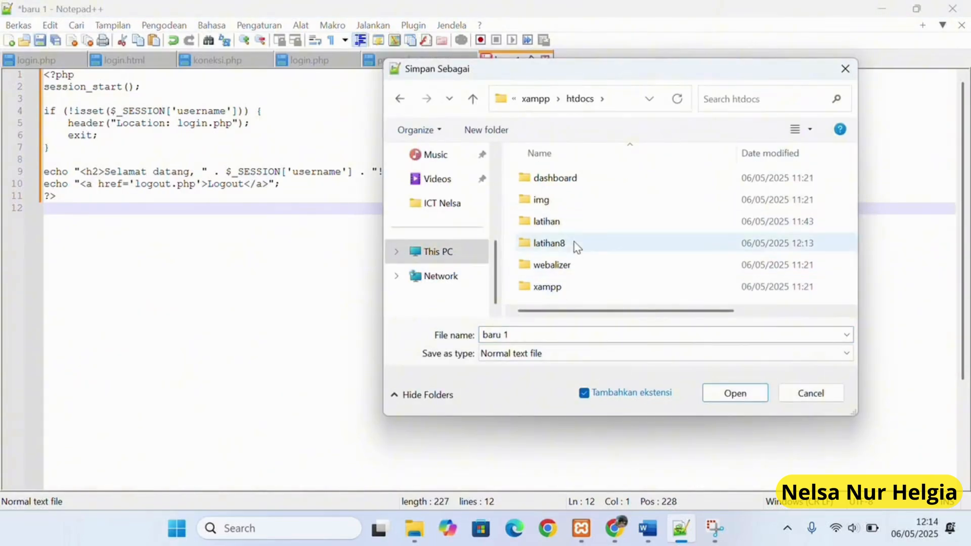
Name the file dashboard.php with type PHP Hypertext Preprocessor file and save it.
{"action": "mouse_move", "coordinate": [666, 535]}
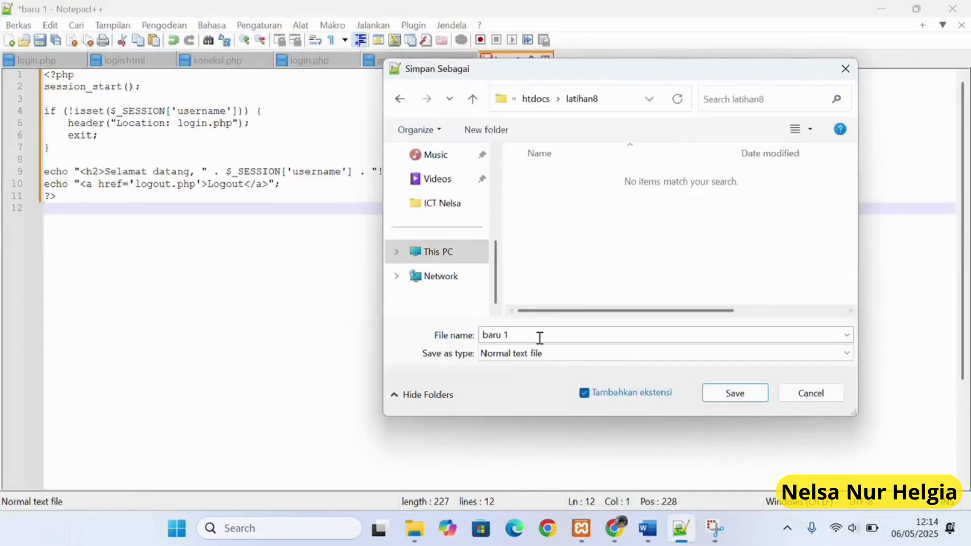
{"action": "left_click", "coordinate": [539, 338]}
{"action": "type", "text": "dashboard.php"}
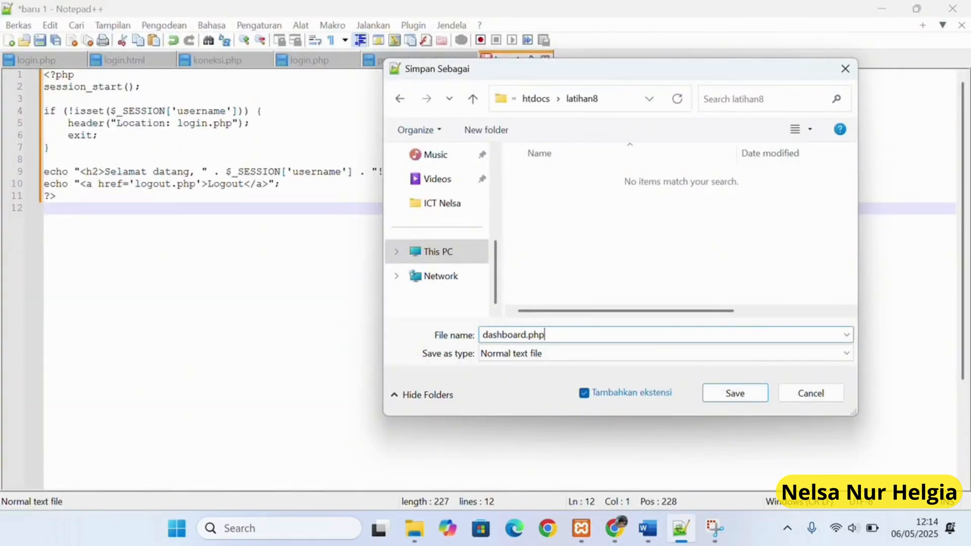
{"action": "left_click", "coordinate": [530, 354]}
{"action": "scroll", "coordinate": [587, 268], "scroll_direction": "down", "scroll_amount": 8}
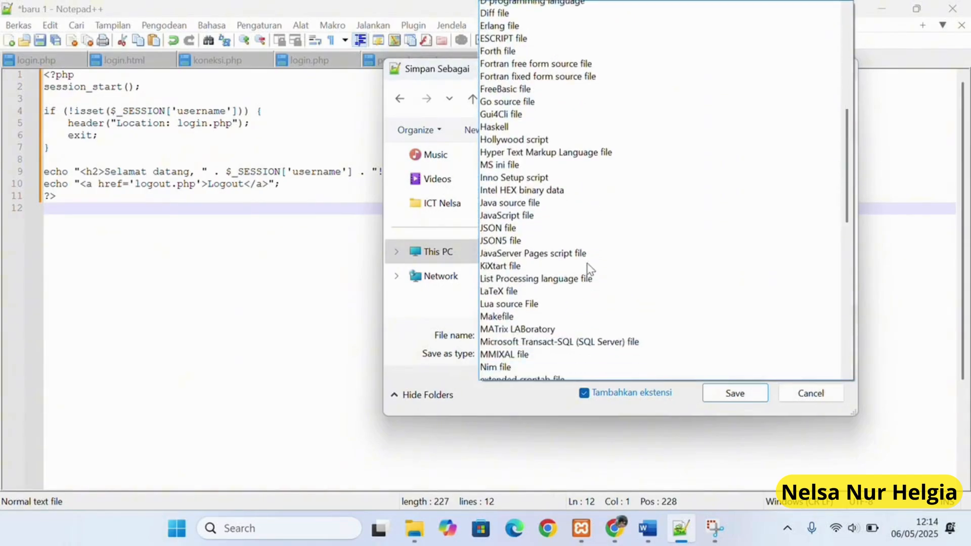
{"action": "scroll", "coordinate": [585, 268], "scroll_direction": "down", "scroll_amount": 8}
{"action": "left_click", "coordinate": [574, 171]}
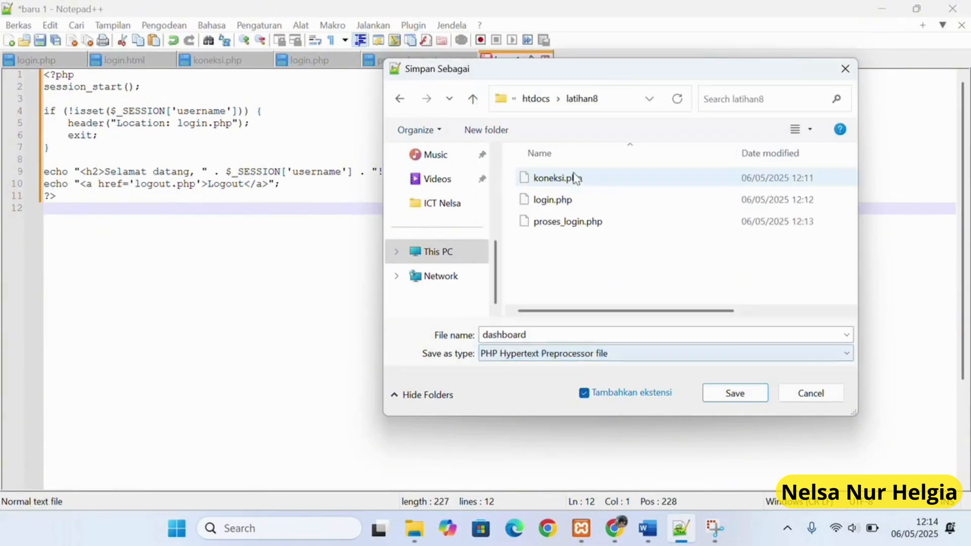
{"action": "left_click", "coordinate": [545, 338]}
{"action": "left_click", "coordinate": [544, 338]}
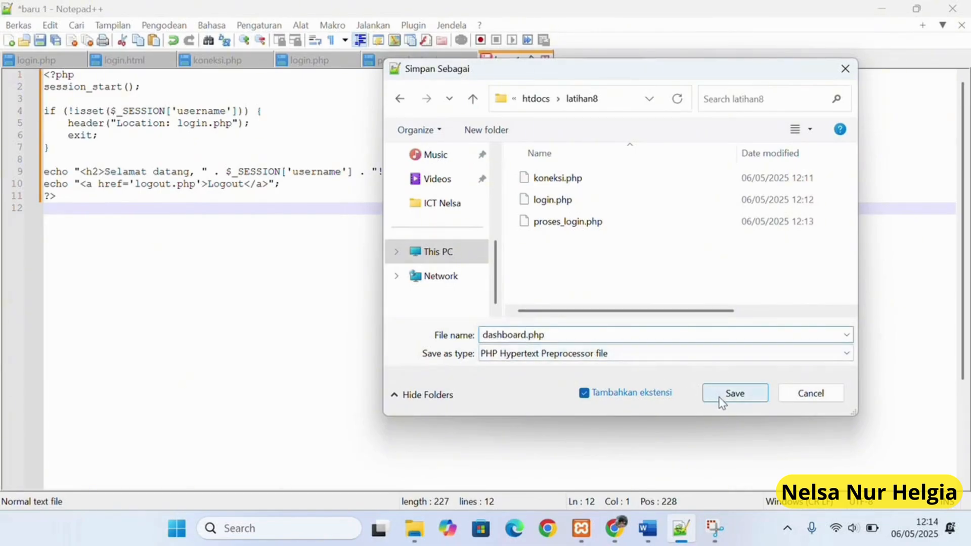
{"action": "left_click", "coordinate": [734, 394]}
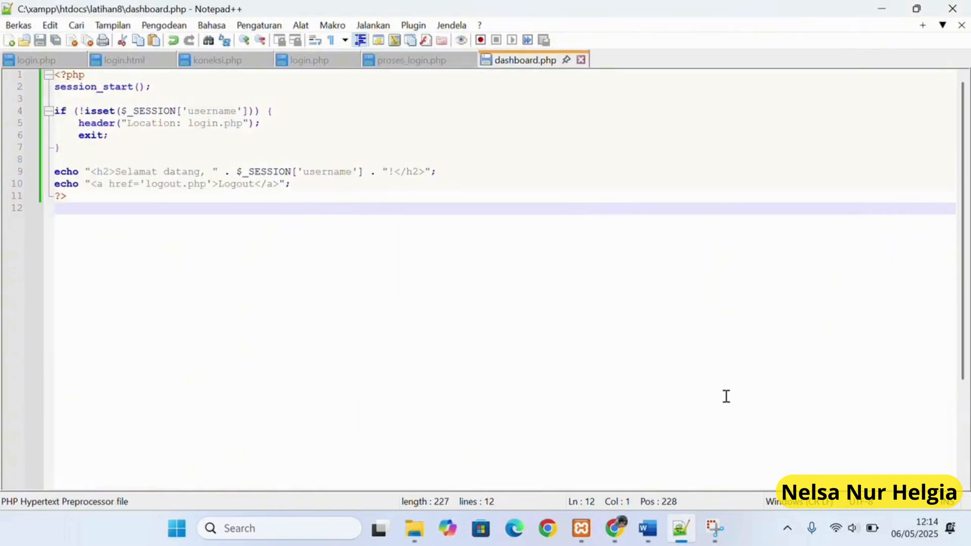
Copy the logout.php code from ChatGPT and paste it into a new Notepad++ file.
{"action": "left_click", "coordinate": [614, 528]}
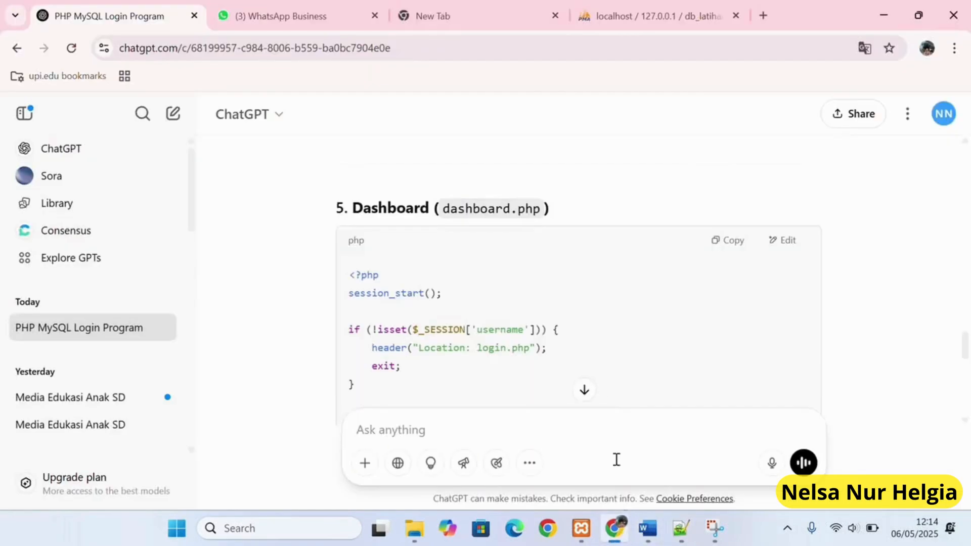
{"action": "scroll", "coordinate": [678, 314], "scroll_direction": "down", "scroll_amount": 5}
{"action": "left_click", "coordinate": [728, 235]}
{"action": "scroll", "coordinate": [719, 297], "scroll_direction": "down", "scroll_amount": 2}
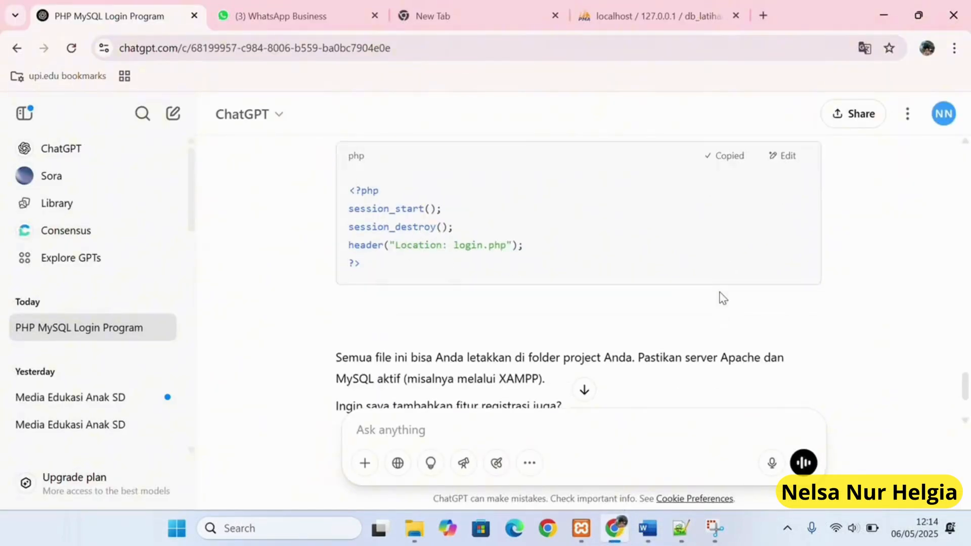
{"action": "left_click", "coordinate": [680, 528]}
{"action": "left_click", "coordinate": [11, 40]}
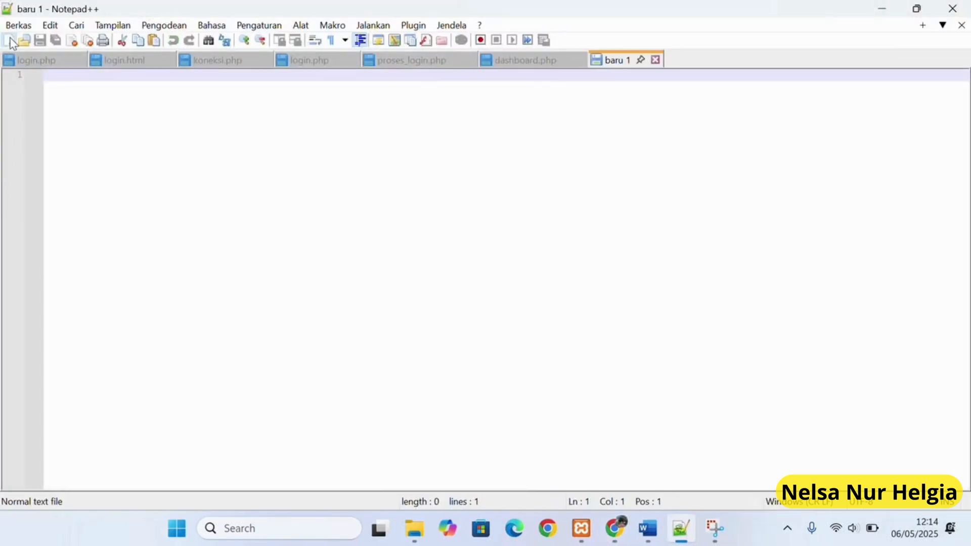
{"action": "right_click", "coordinate": [61, 95]}
{"action": "left_click", "coordinate": [103, 138]}
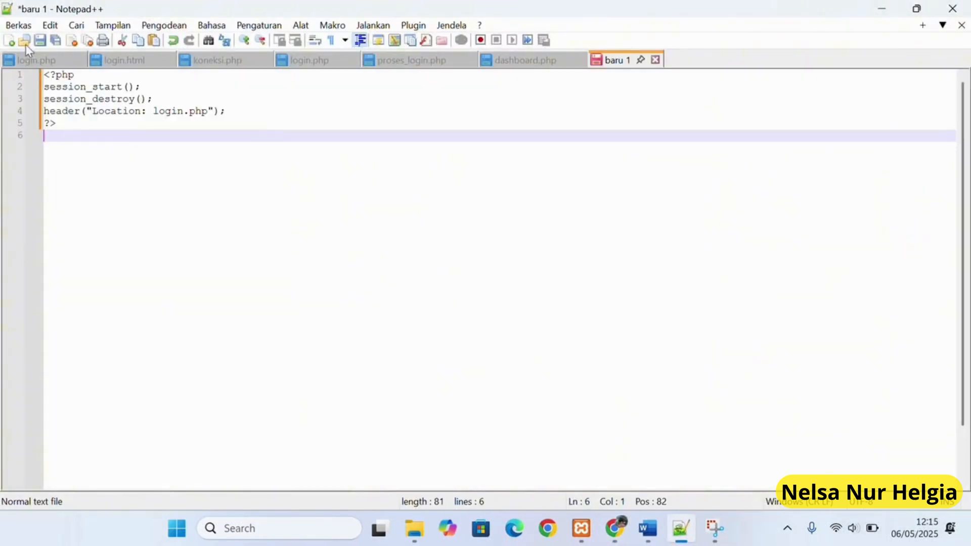
Save the new file, browsing the dialog to the C:\xampp\htdocs folder.
{"action": "left_click", "coordinate": [38, 42]}
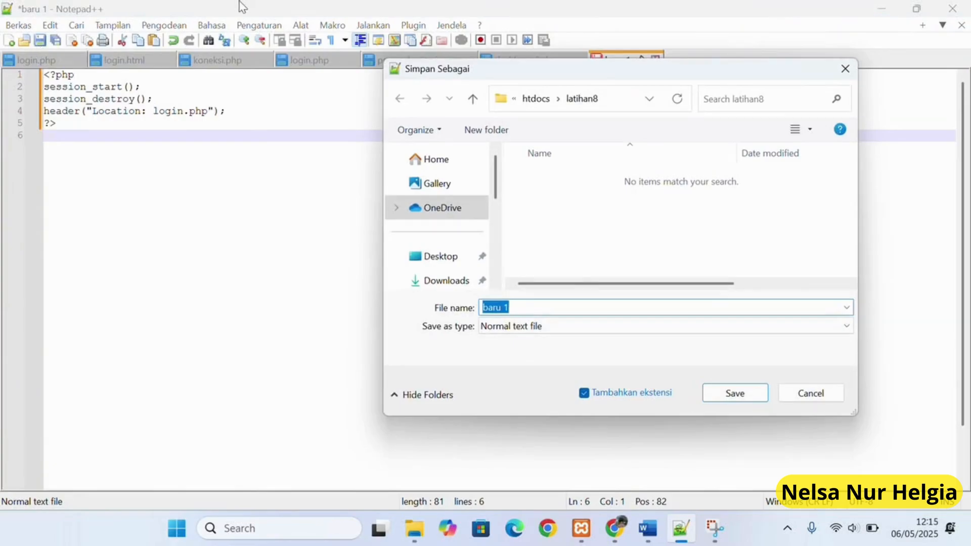
{"action": "scroll", "coordinate": [462, 223], "scroll_direction": "down", "scroll_amount": 6}
{"action": "left_click", "coordinate": [438, 227]}
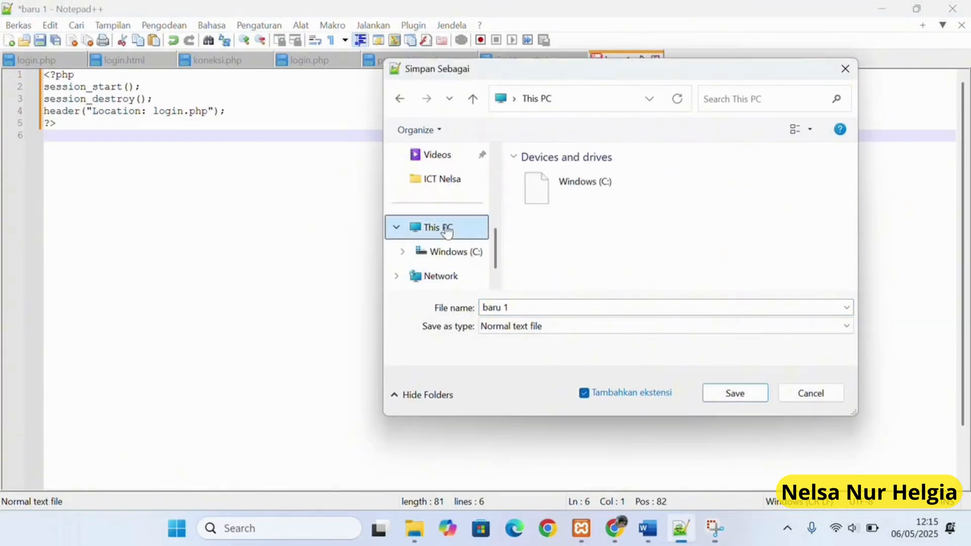
{"action": "double_click", "coordinate": [543, 184]}
{"action": "scroll", "coordinate": [561, 212], "scroll_direction": "down", "scroll_amount": 5}
{"action": "double_click", "coordinate": [566, 247]}
{"action": "scroll", "coordinate": [563, 245], "scroll_direction": "down", "scroll_amount": 4}
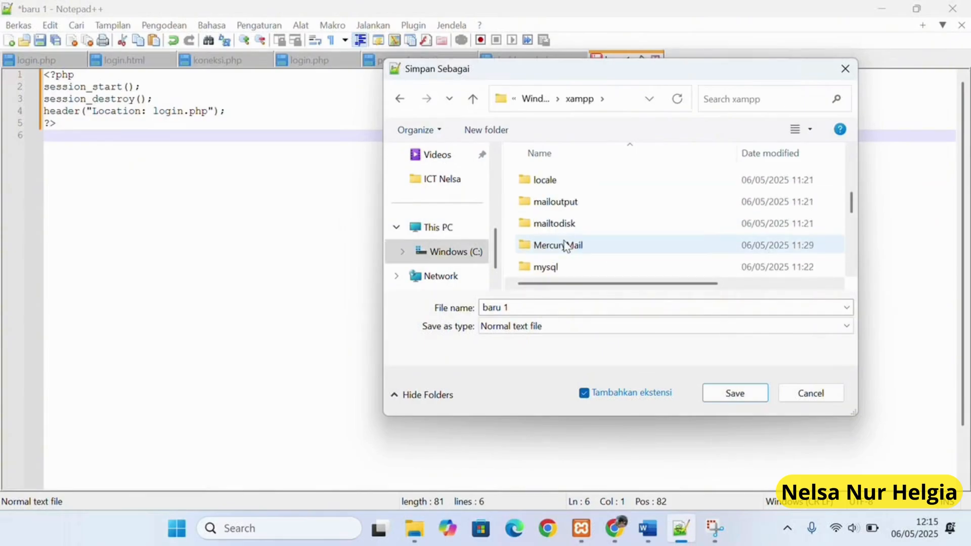
{"action": "scroll", "coordinate": [565, 246], "scroll_direction": "up", "scroll_amount": 4}
{"action": "scroll", "coordinate": [566, 237], "scroll_direction": "down", "scroll_amount": 1}
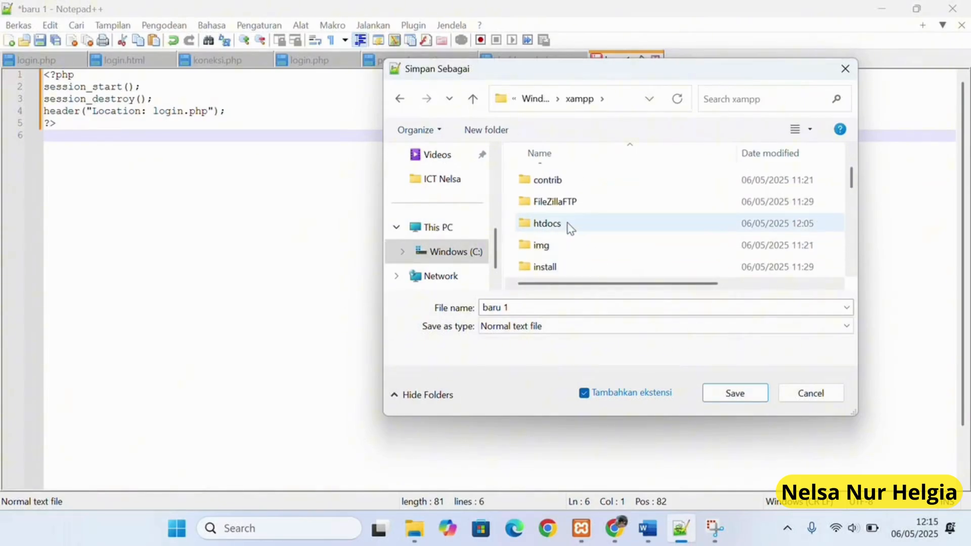
{"action": "double_click", "coordinate": [569, 222]}
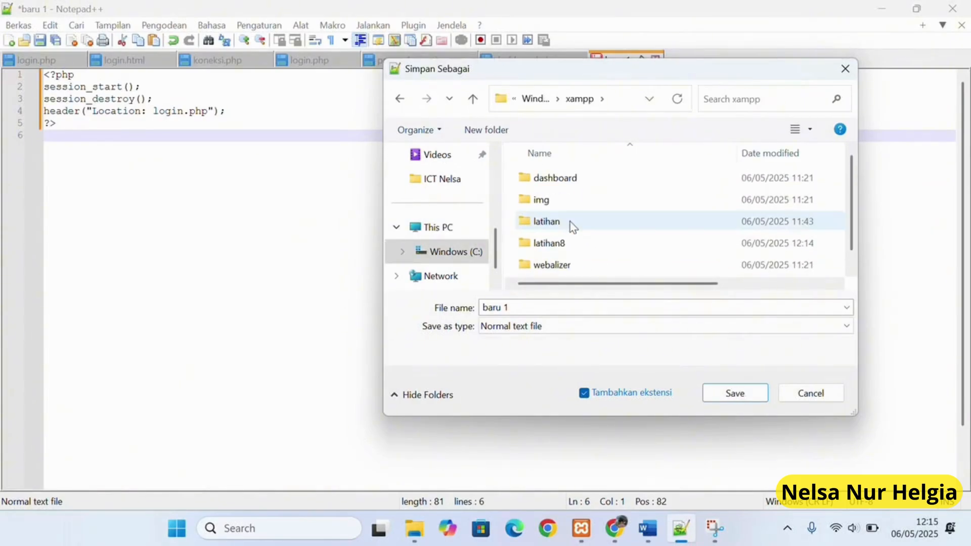
Save it as logout.php with type PHP Hypertext Preprocessor file.
{"action": "left_click", "coordinate": [513, 308]}
{"action": "left_click", "coordinate": [520, 326]}
{"action": "scroll", "coordinate": [556, 268], "scroll_direction": "down", "scroll_amount": 2}
{"action": "scroll", "coordinate": [557, 266], "scroll_direction": "down", "scroll_amount": 11}
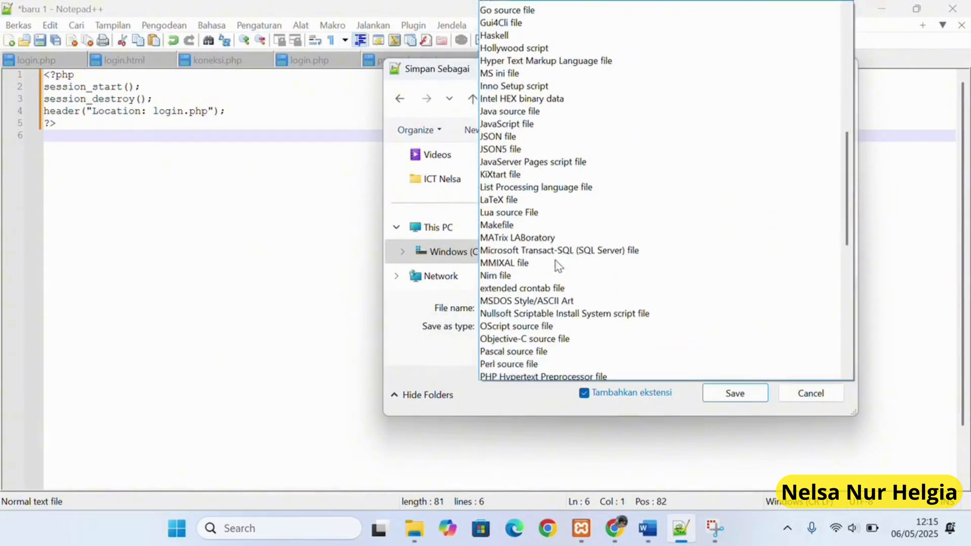
{"action": "left_click", "coordinate": [557, 283]}
{"action": "left_click", "coordinate": [565, 328]}
{"action": "scroll", "coordinate": [566, 329], "scroll_direction": "down", "scroll_amount": 1}
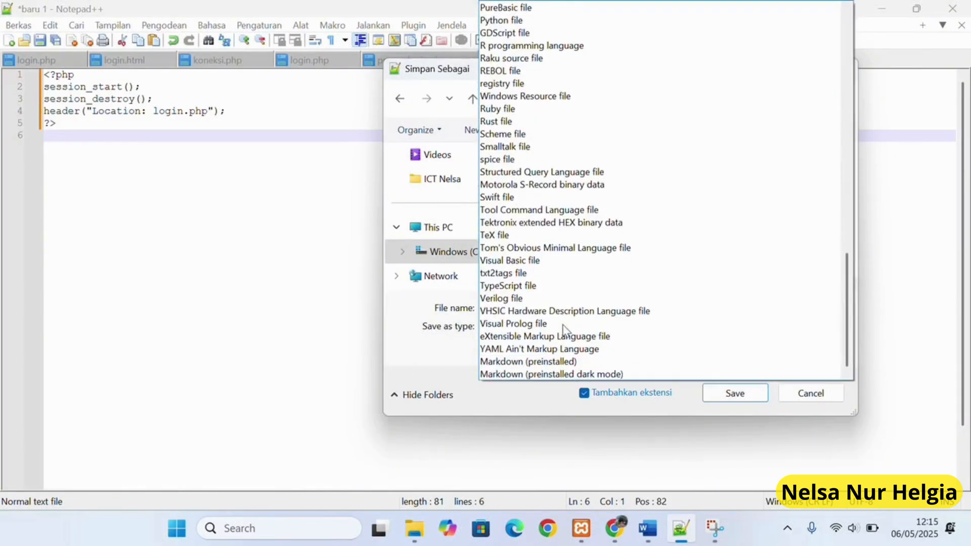
{"action": "scroll", "coordinate": [644, 220], "scroll_direction": "up", "scroll_amount": 4}
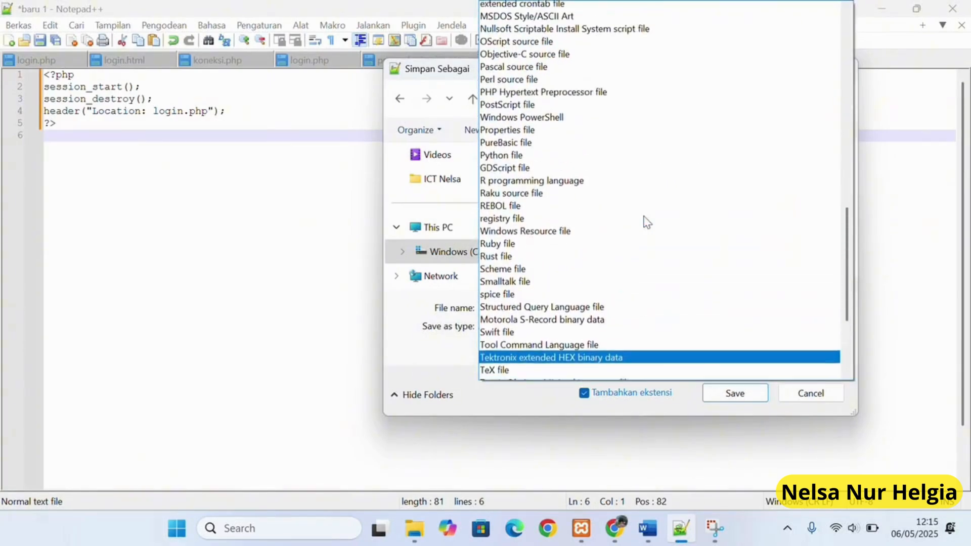
{"action": "left_click", "coordinate": [602, 107]}
{"action": "left_click", "coordinate": [582, 306]}
{"action": "type", "text": "logout.php"}
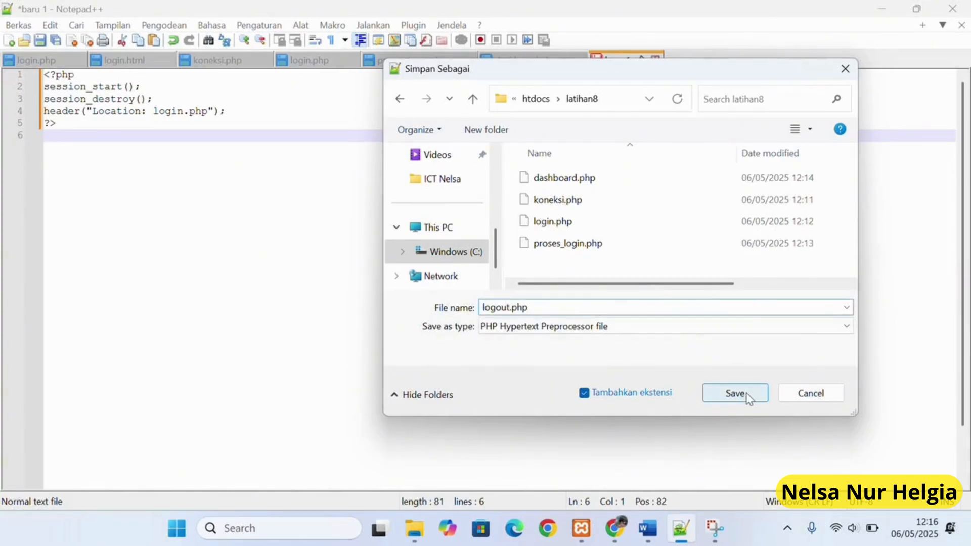
{"action": "left_click", "coordinate": [746, 394]}
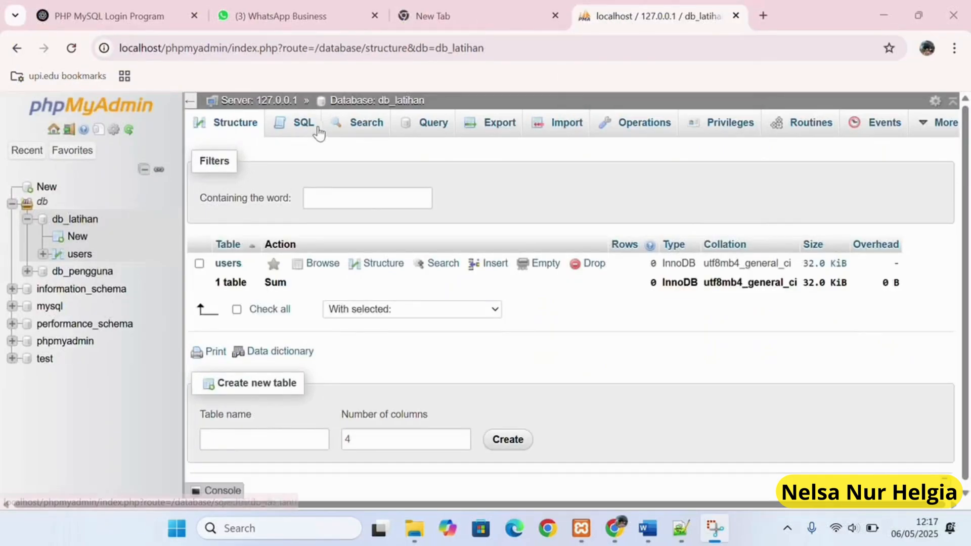
Run the INSERT INTO users statement adding an admin with an MD5 password, then open a new Chrome tab.
{"action": "left_click", "coordinate": [303, 136]}
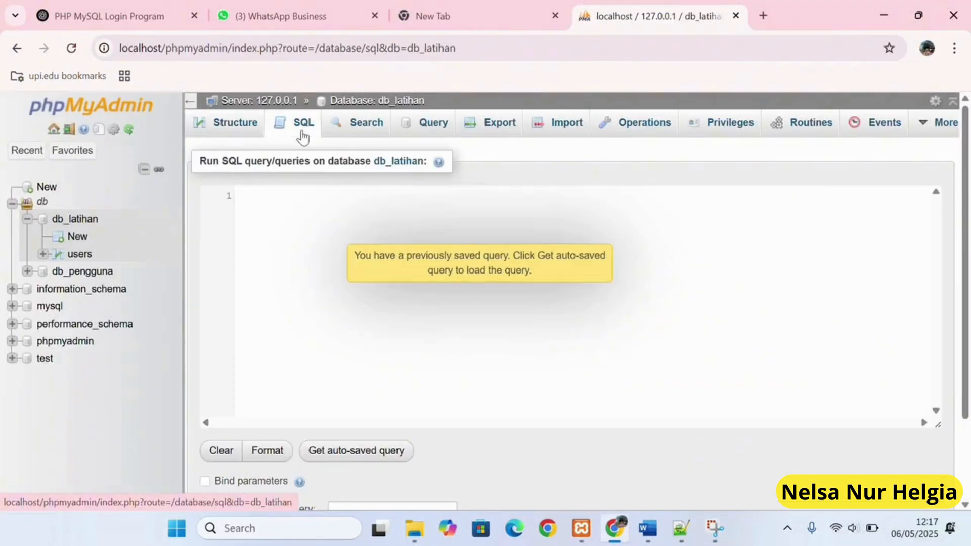
{"action": "key", "text": "ctrl+v"}
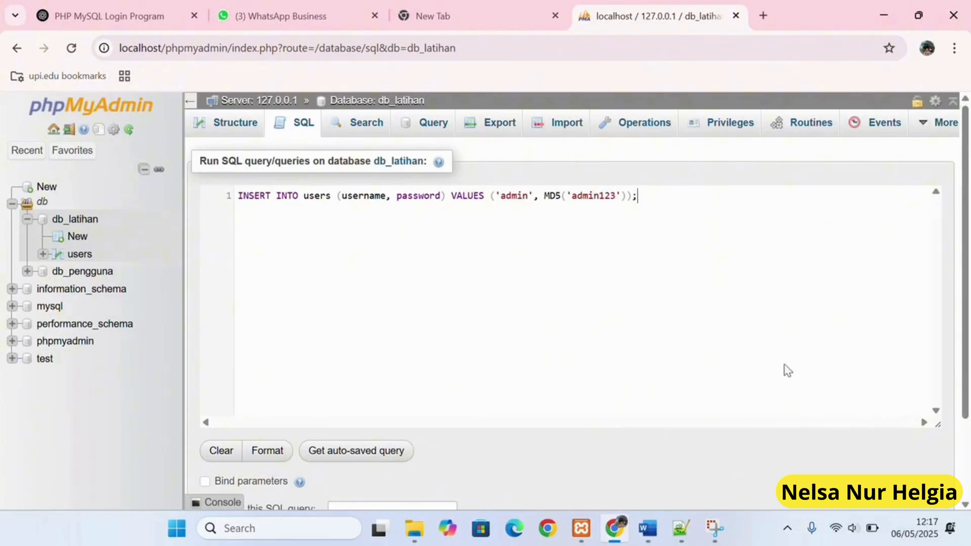
{"action": "scroll", "coordinate": [787, 371], "scroll_direction": "down", "scroll_amount": 2}
{"action": "left_click", "coordinate": [888, 457]}
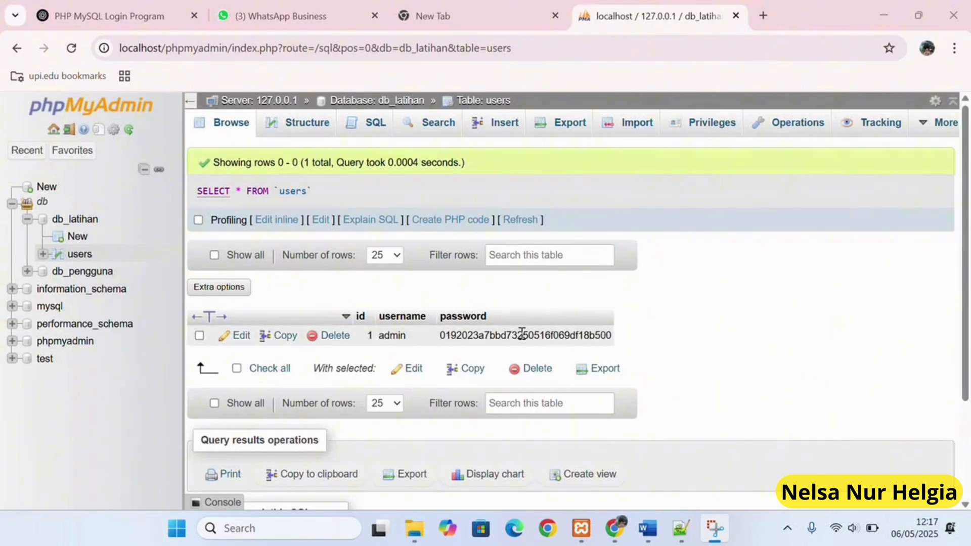
{"action": "left_click", "coordinate": [763, 16]}
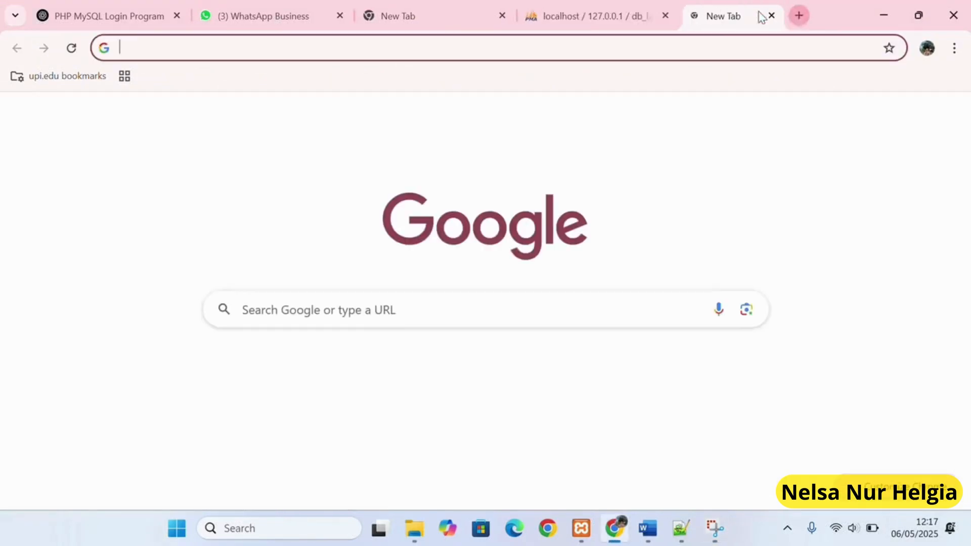
Load localhost/latihan8 in Chrome and open login.php.
{"action": "left_click", "coordinate": [284, 50]}
{"action": "type", "text": "l"}
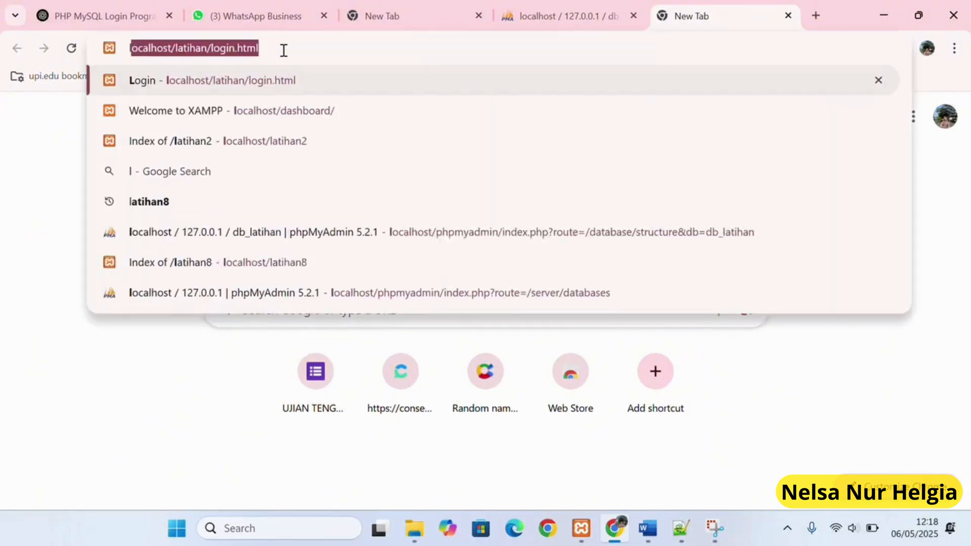
{"action": "type", "text": "ocalhos"}
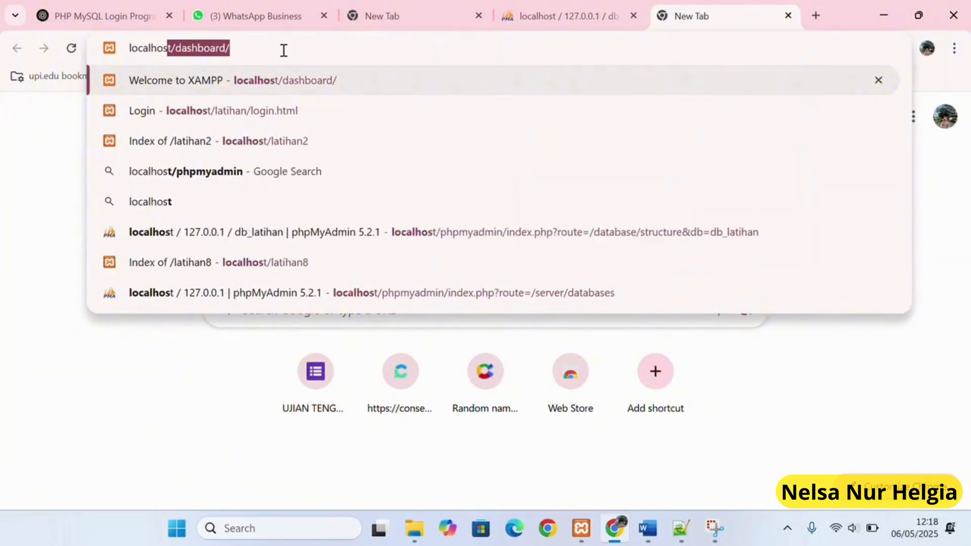
{"action": "type", "text": "t/la"}
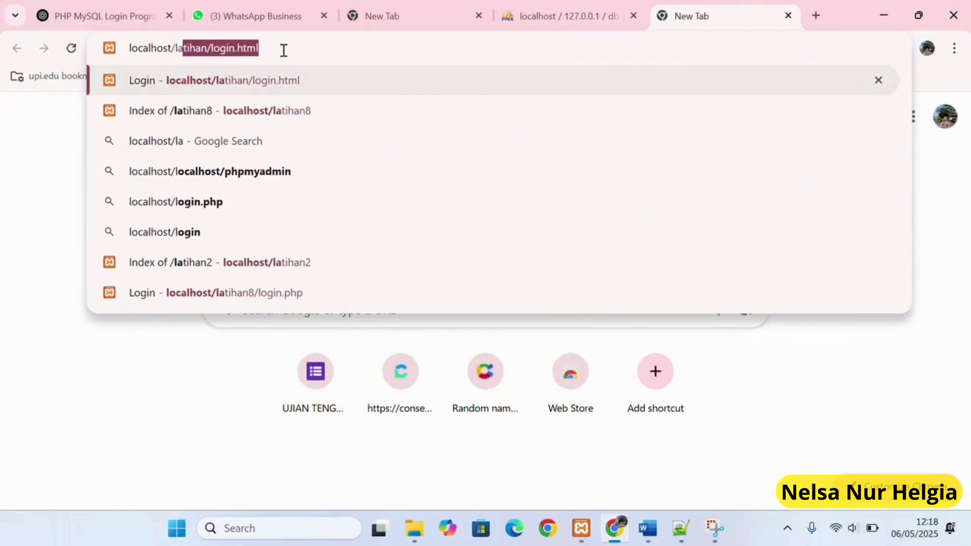
{"action": "type", "text": "tihan8"}
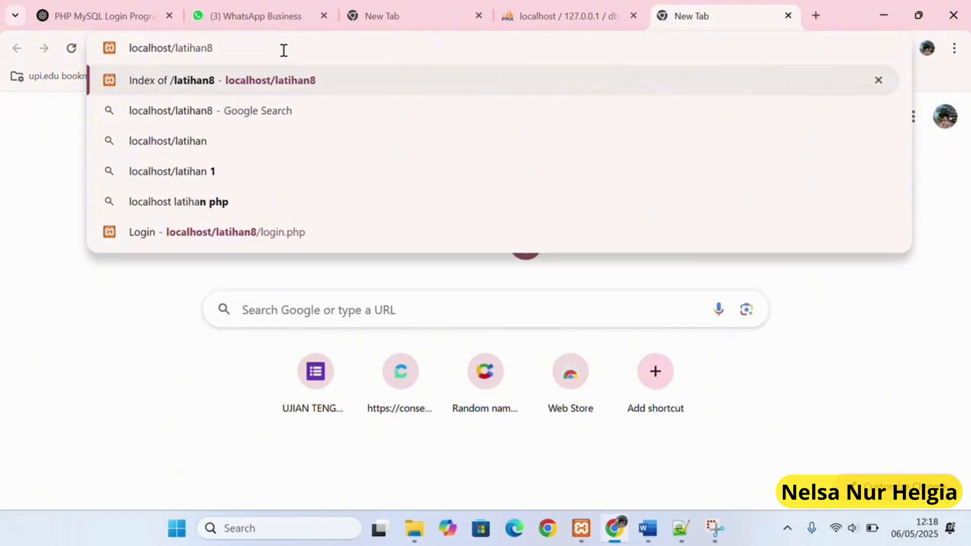
{"action": "key", "text": "Return"}
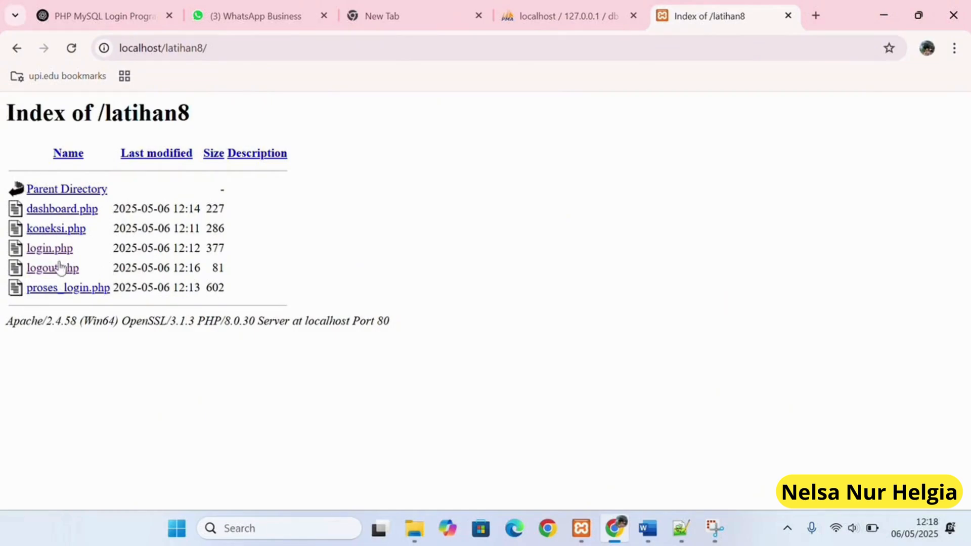
{"action": "left_click", "coordinate": [50, 250]}
Log in with the admin username and password, dismiss the password prompts, and go to the dashboard.
{"action": "left_click", "coordinate": [107, 152]}
{"action": "type", "text": "admin"}
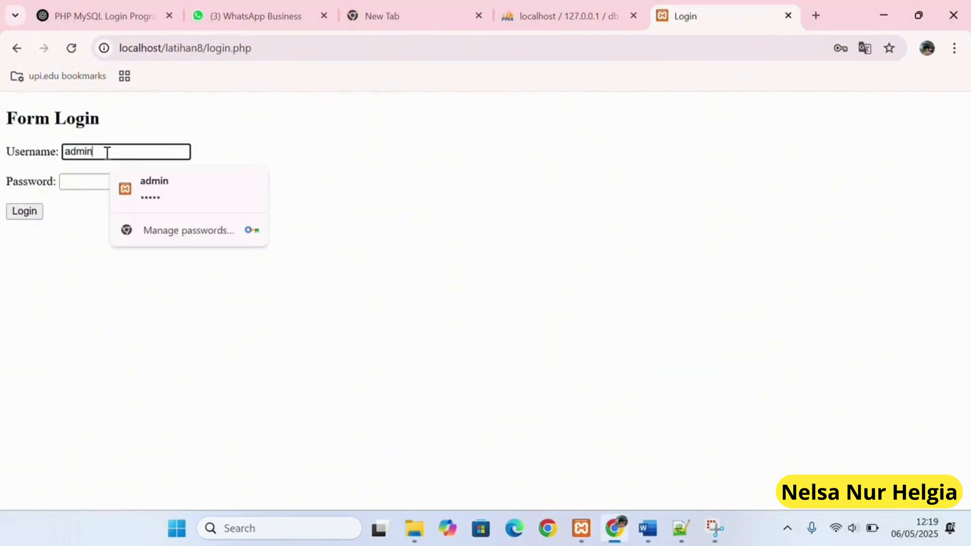
{"action": "left_click", "coordinate": [96, 181]}
{"action": "type", "text": "admin"}
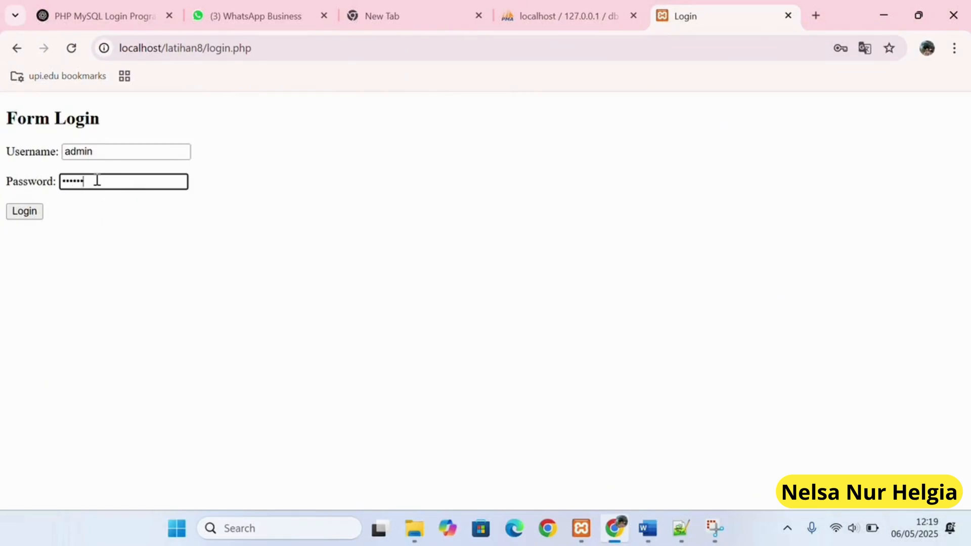
{"action": "left_click", "coordinate": [24, 211]}
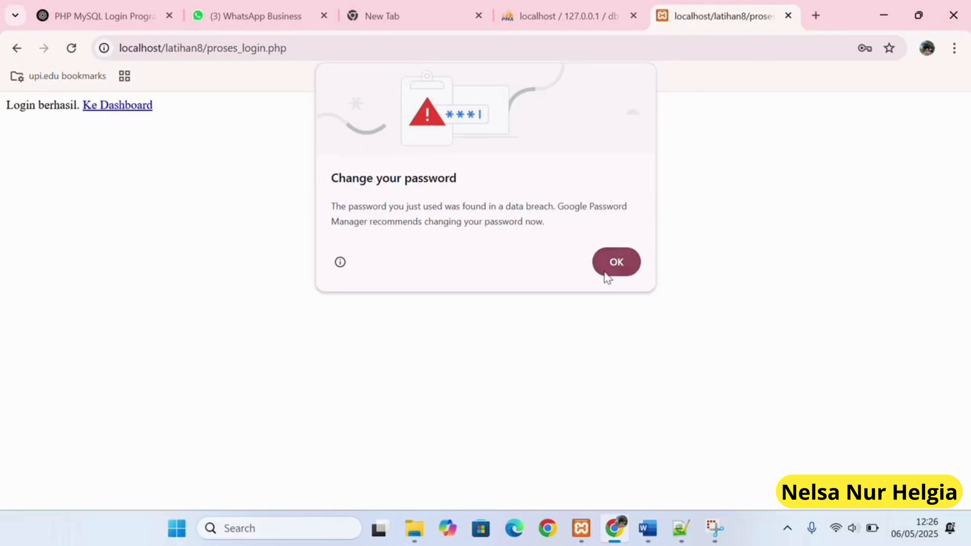
{"action": "left_click", "coordinate": [606, 276]}
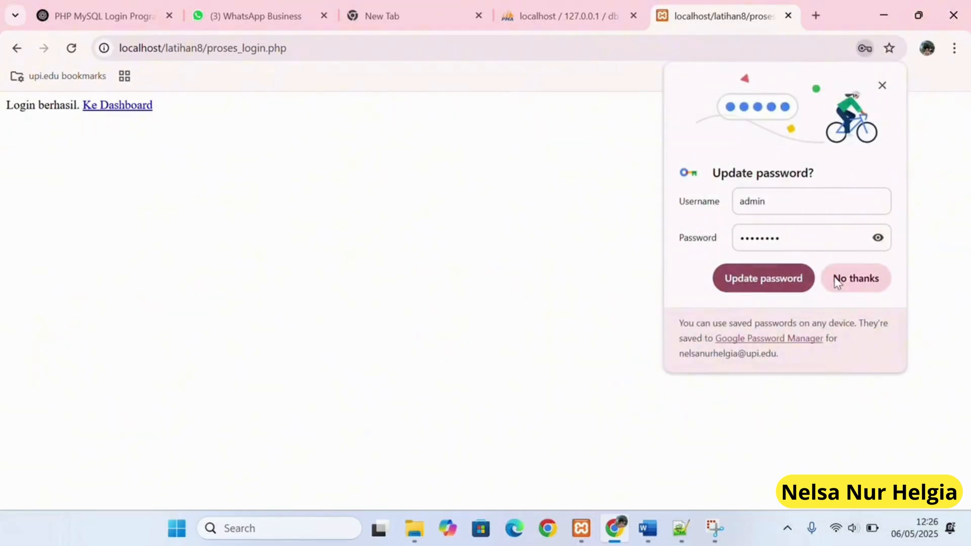
{"action": "left_click", "coordinate": [835, 281]}
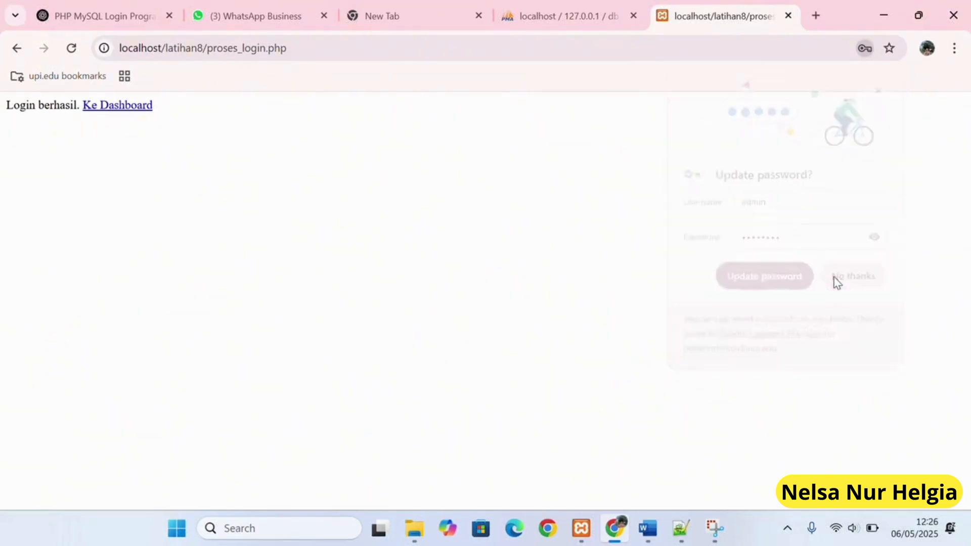
{"action": "left_click", "coordinate": [127, 107]}
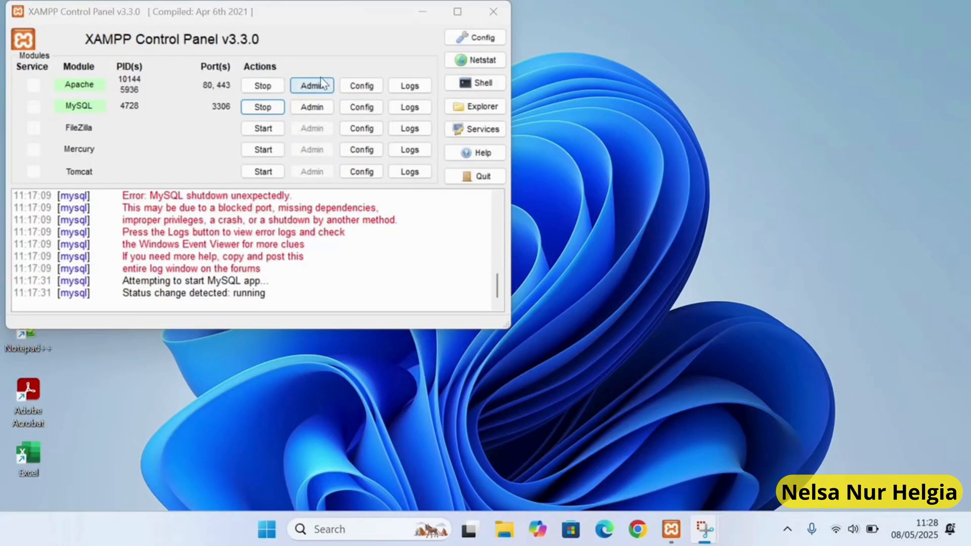
Stop the Apache and MySQL servers in the XAMPP Control Panel.
{"action": "left_click", "coordinate": [267, 87]}
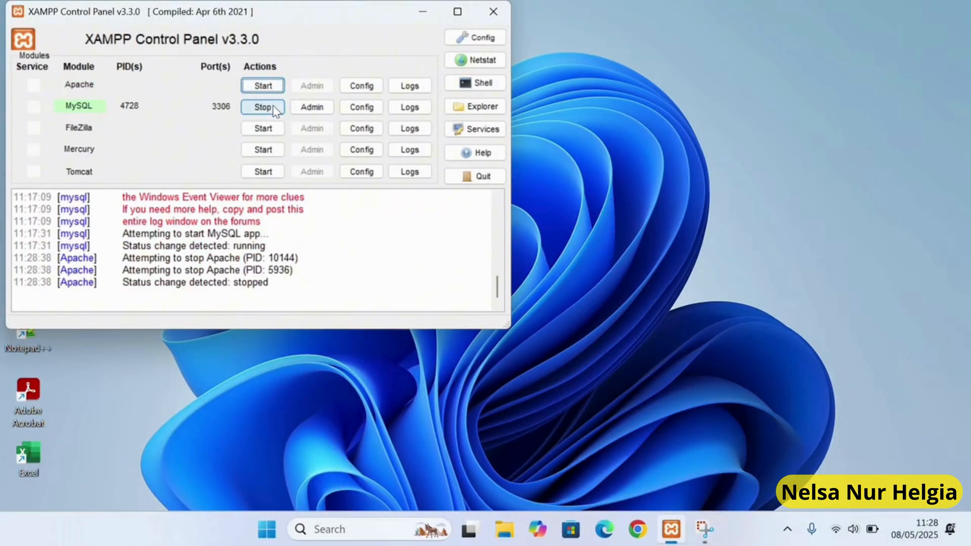
{"action": "left_click", "coordinate": [273, 108]}
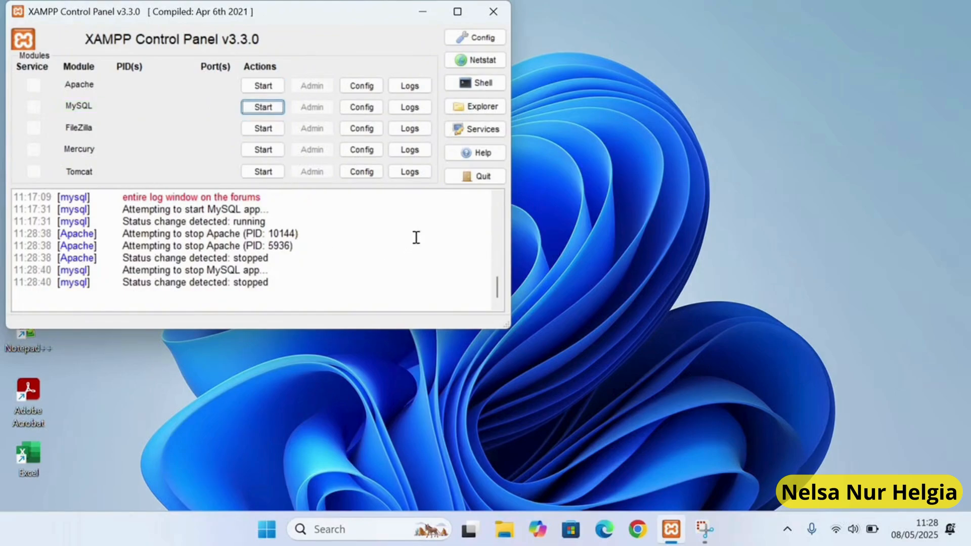
{"action": "left_click", "coordinate": [527, 249]}
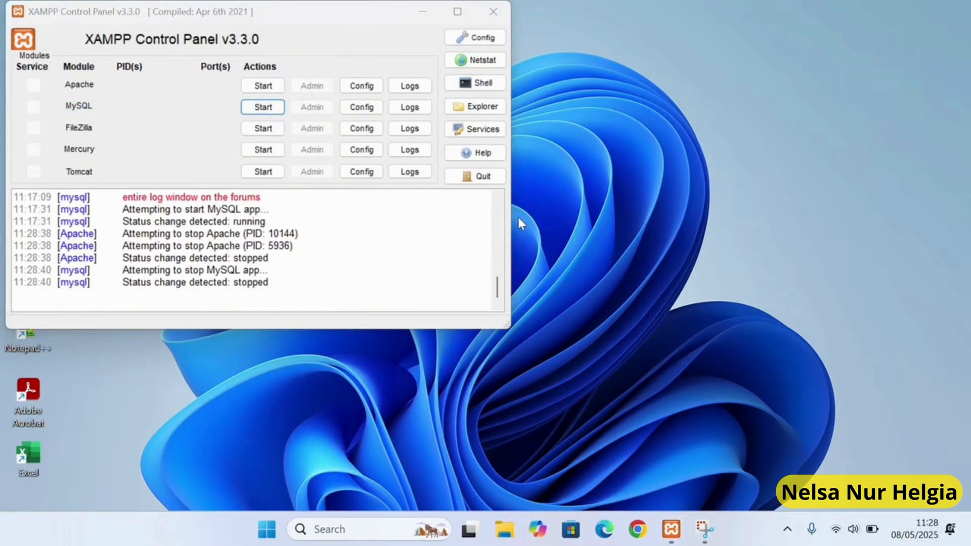